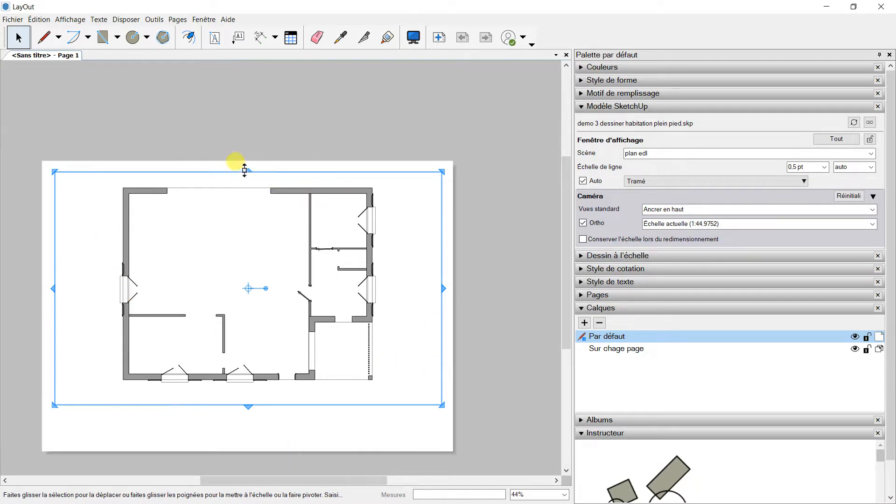
Step: Lower the top edge of the plan viewport and draw a rounded rectangle about 30 mm high across the page above the plan
drag(248, 170, 248, 195)
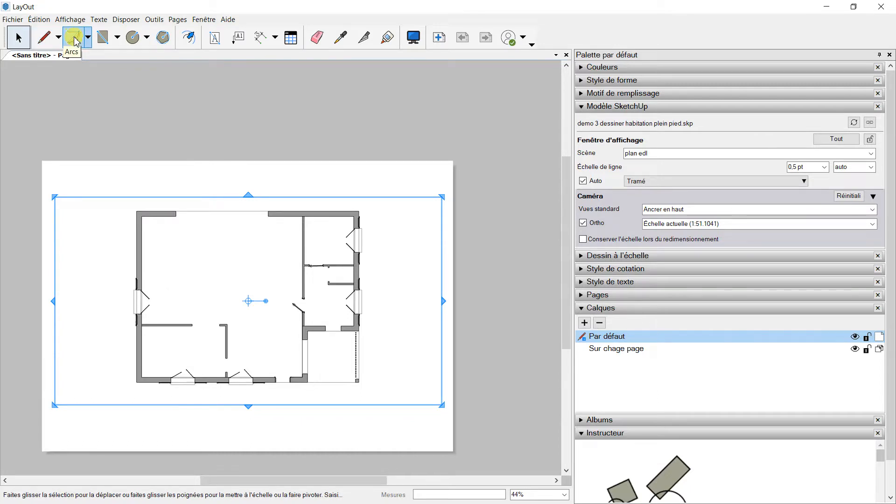
click(117, 39)
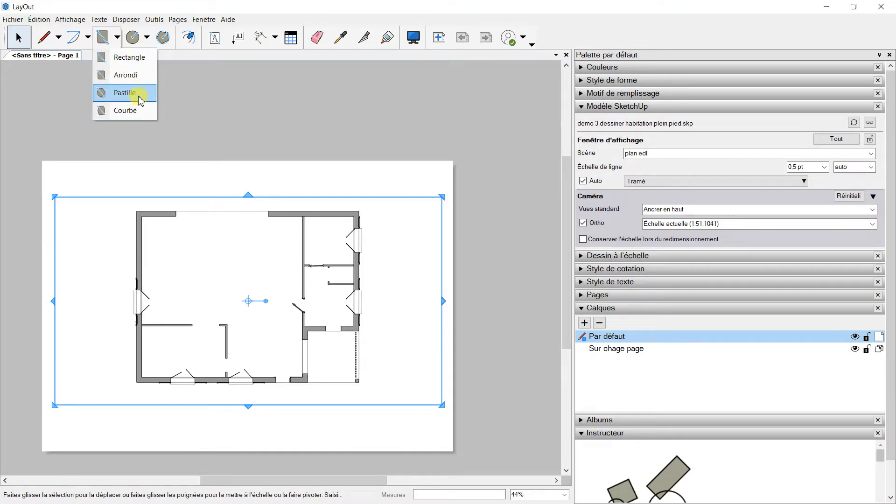
mouse_move(139, 44)
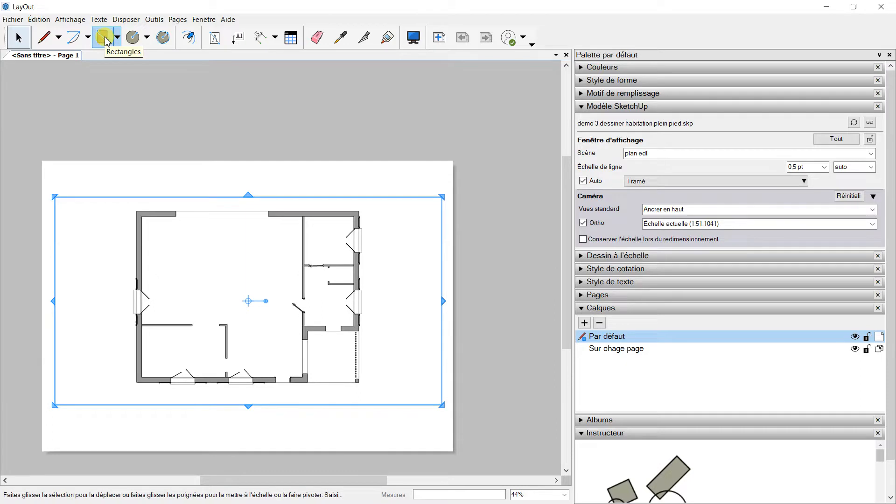
mouse_move(107, 42)
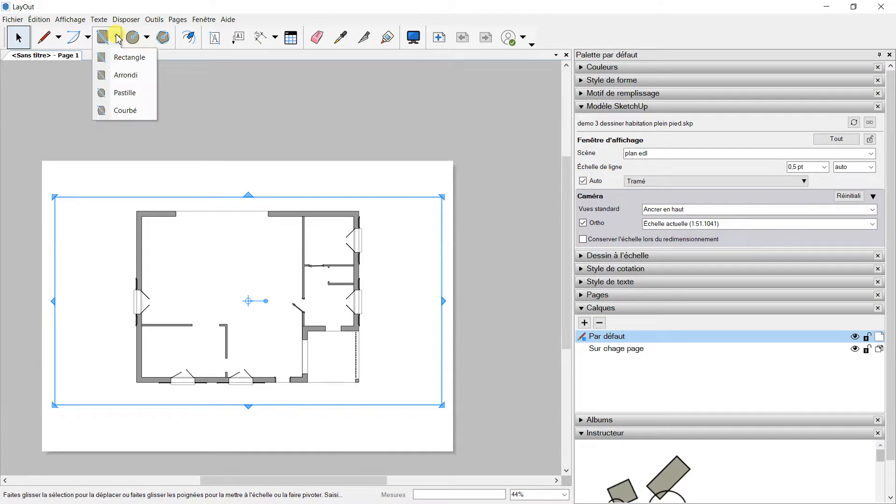
click(104, 80)
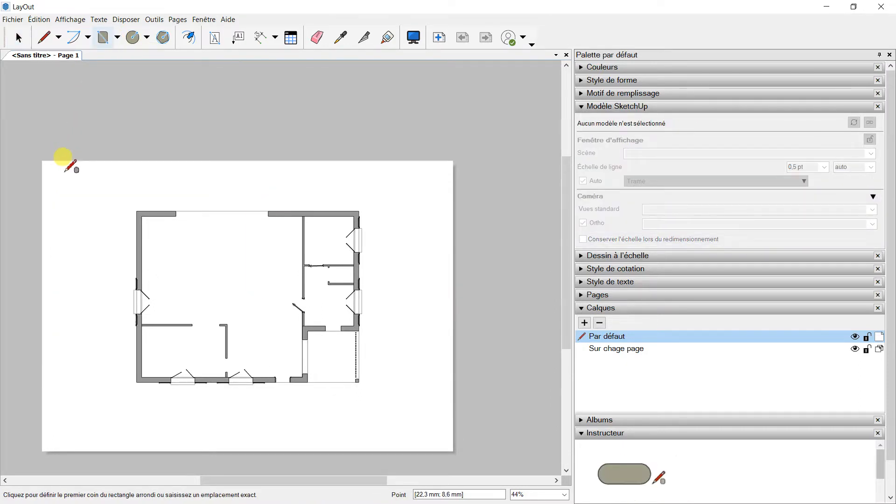
click(53, 168)
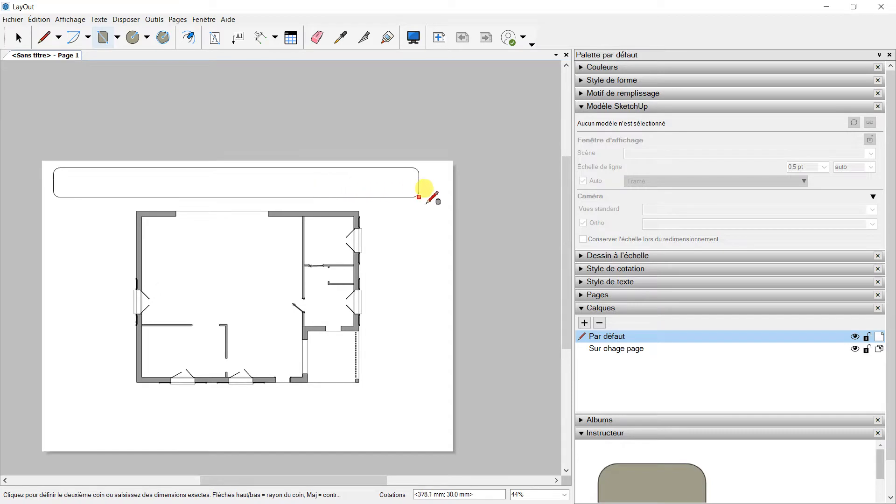
click(435, 197)
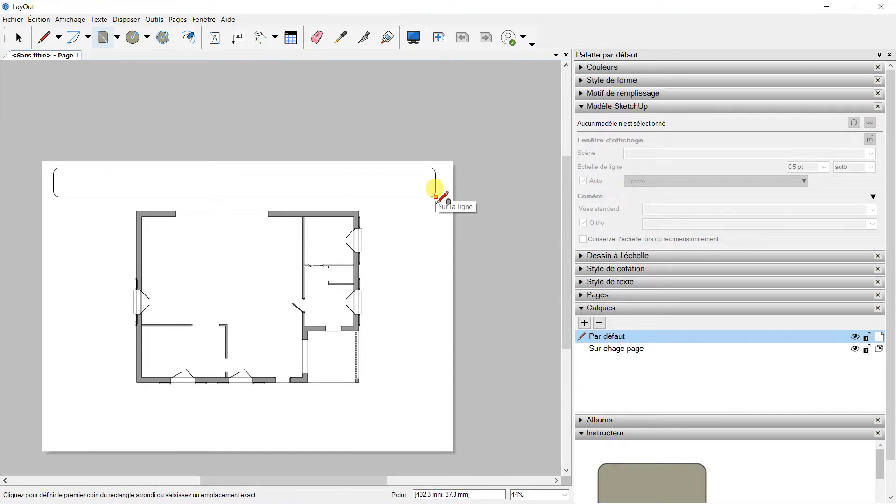
click(435, 197)
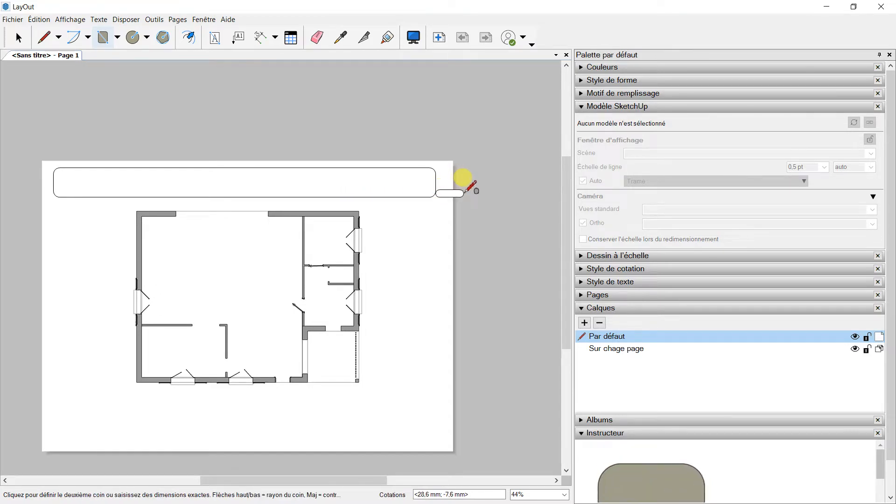
key(Escape)
click(19, 37)
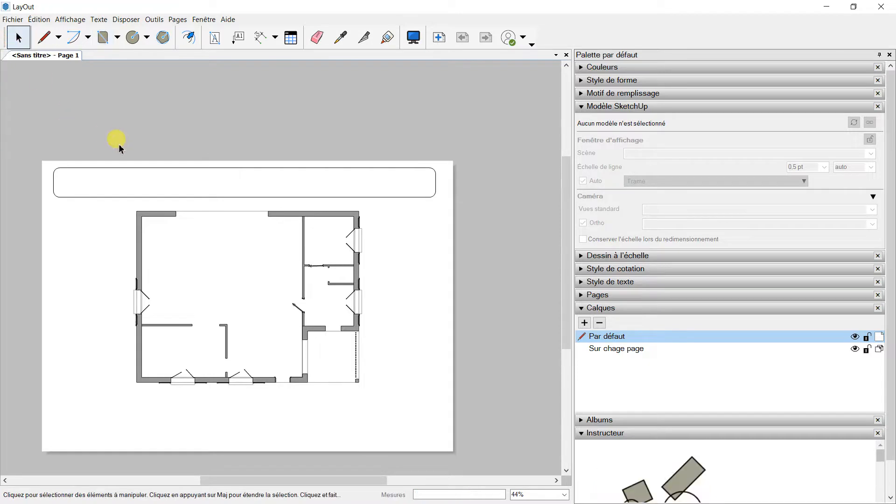
Step: Turn on the rounded rectangle's fill and colour it light orange
click(134, 168)
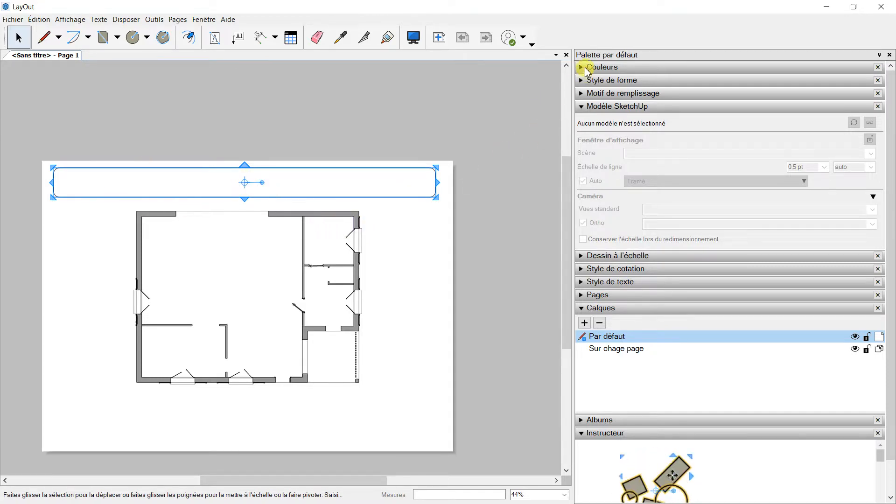
click(581, 84)
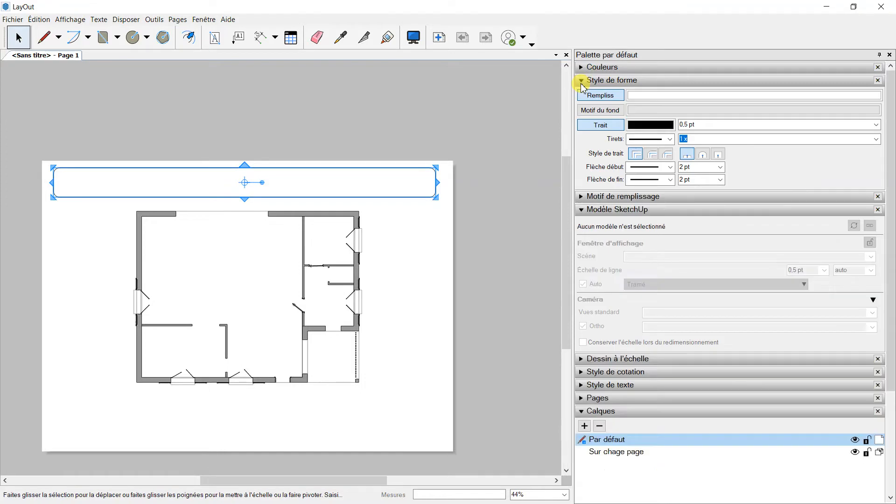
click(603, 97)
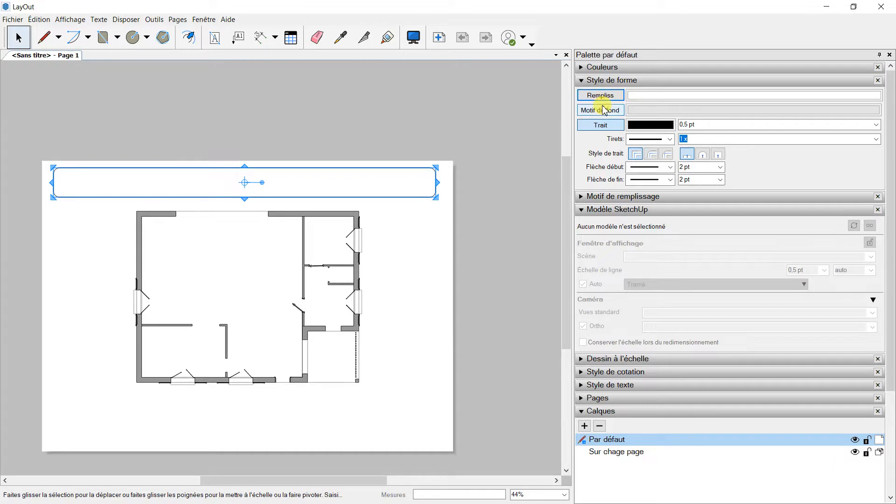
click(604, 130)
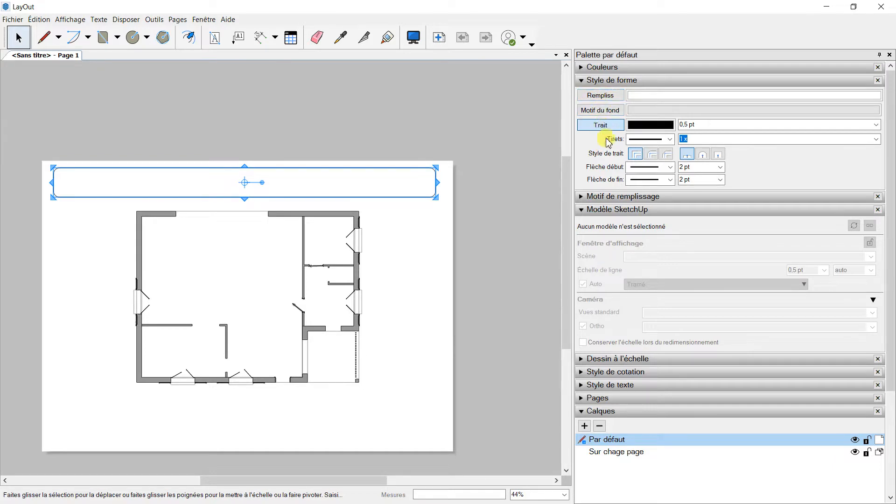
click(605, 96)
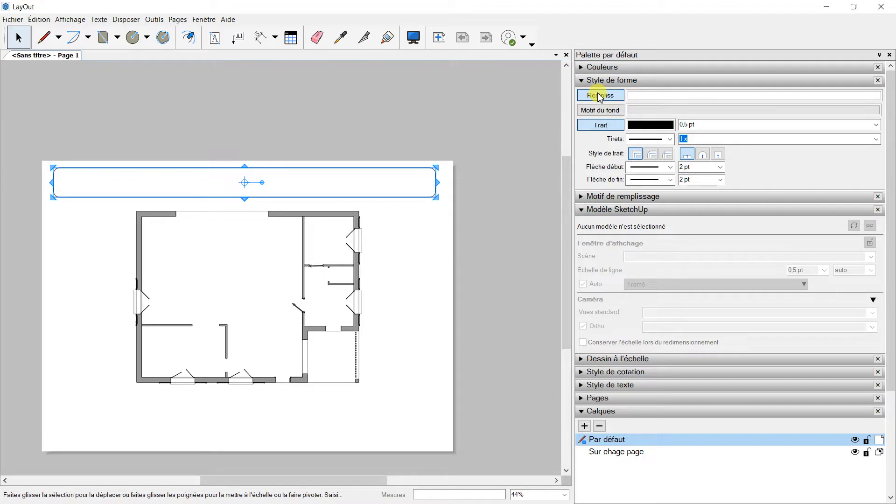
click(742, 96)
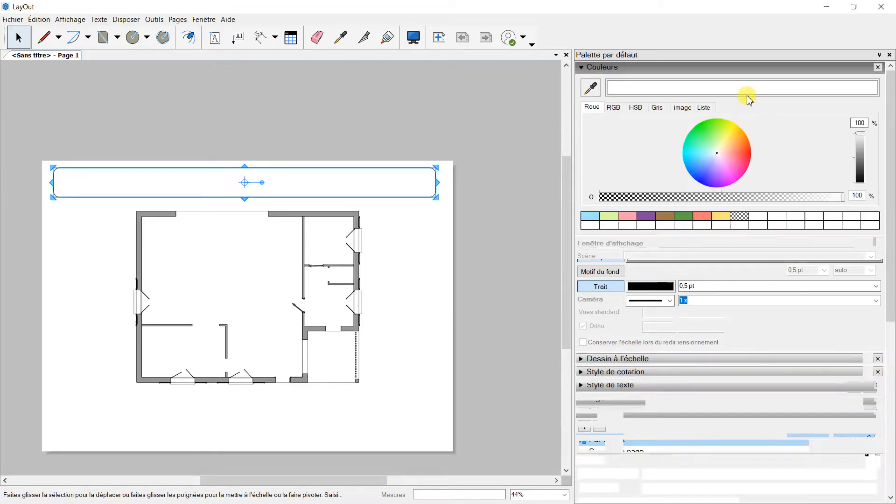
click(736, 141)
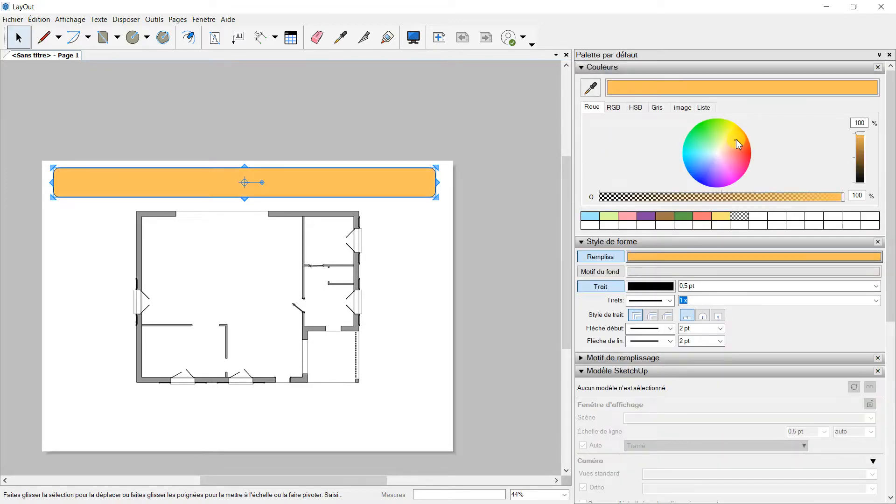
click(581, 241)
click(582, 241)
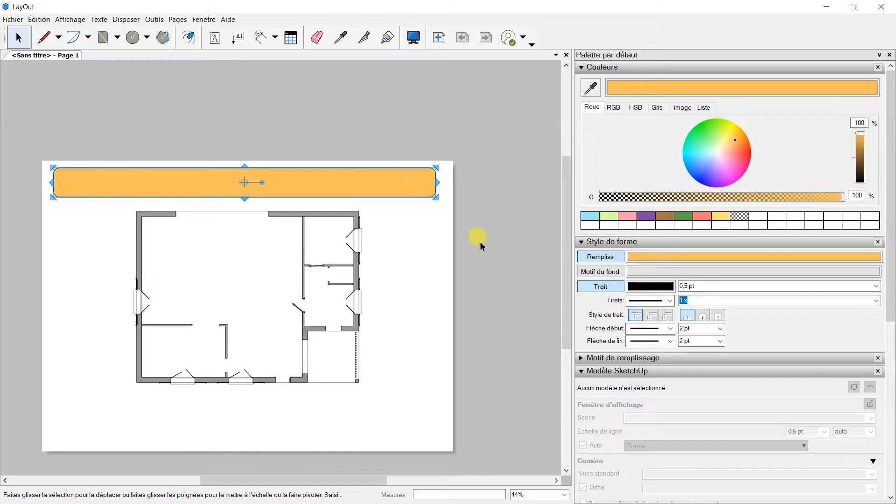
Step: Colour the orange banner's outline green and set its stroke width to 0.8 pt
click(664, 287)
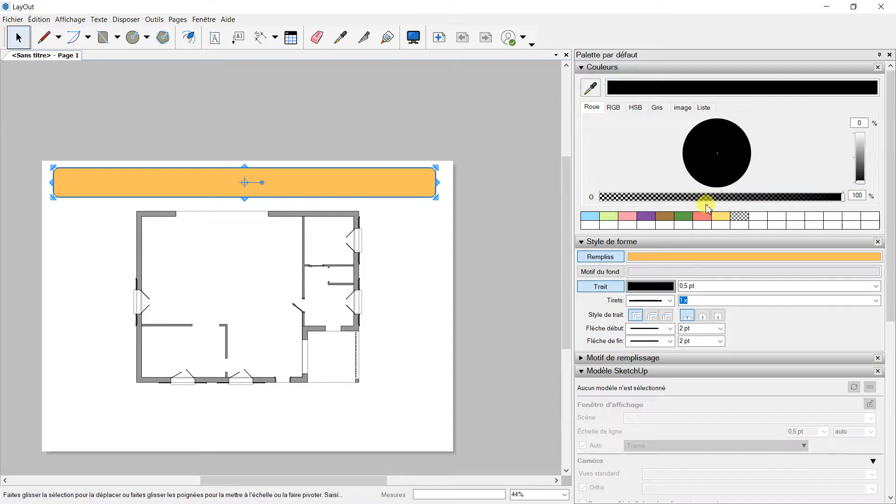
click(682, 214)
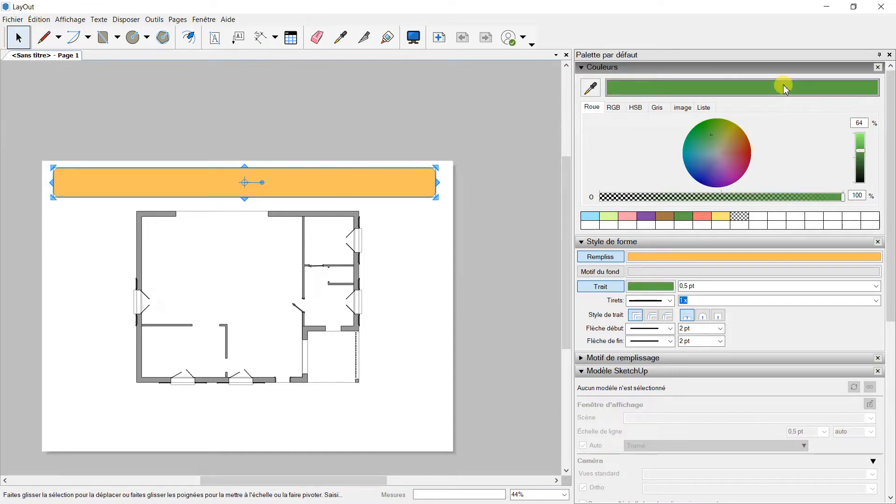
click(717, 283)
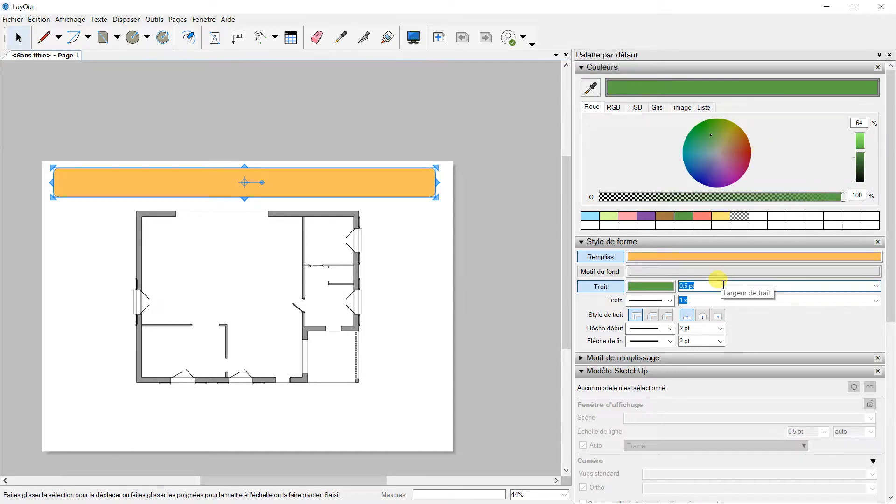
click(875, 286)
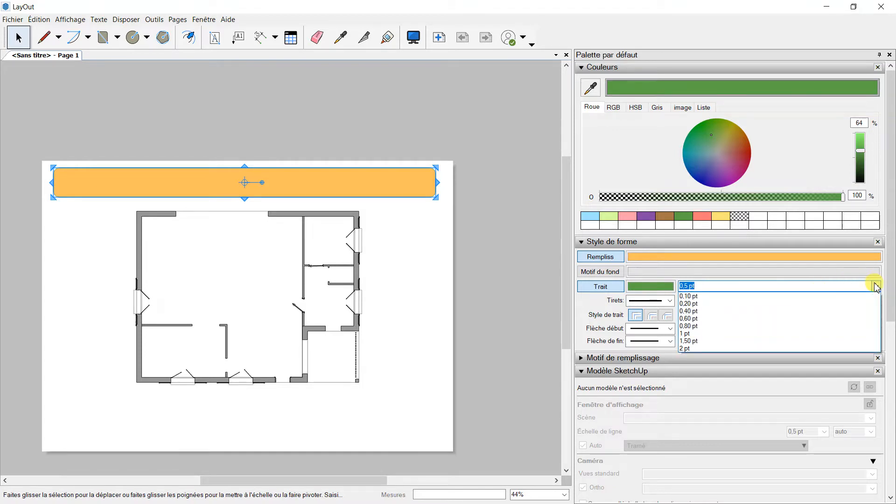
click(722, 326)
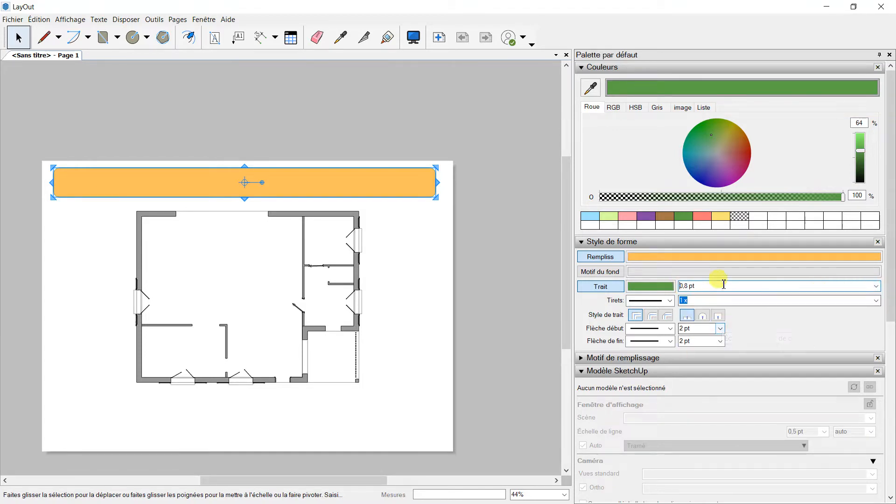
Step: Apply the evenly dashed line pattern to the banner's outline and inspect the border up close with the banner deselected
click(670, 301)
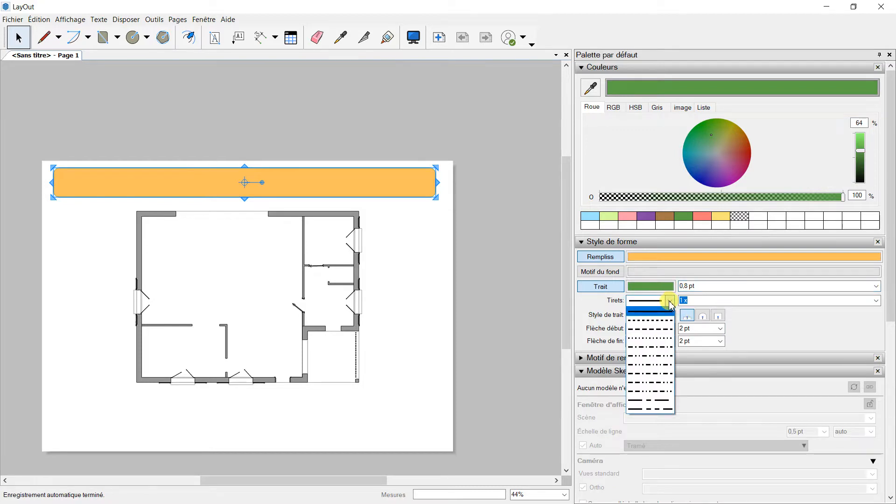
click(670, 302)
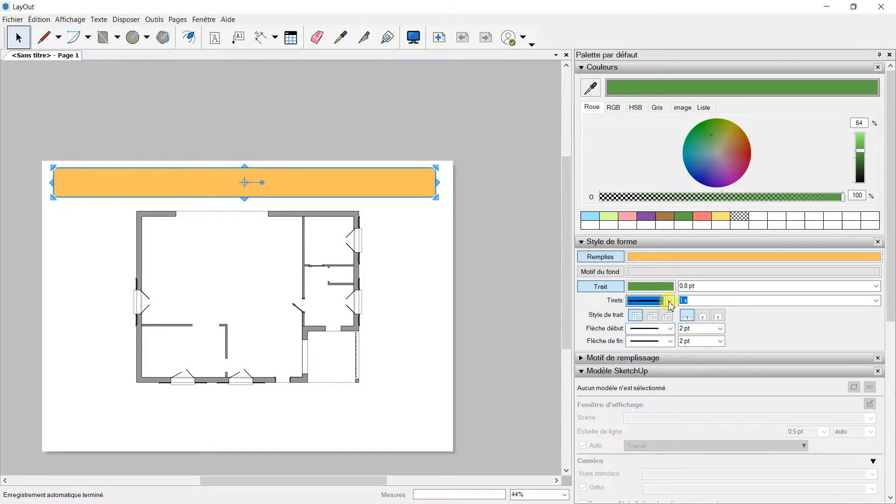
click(670, 301)
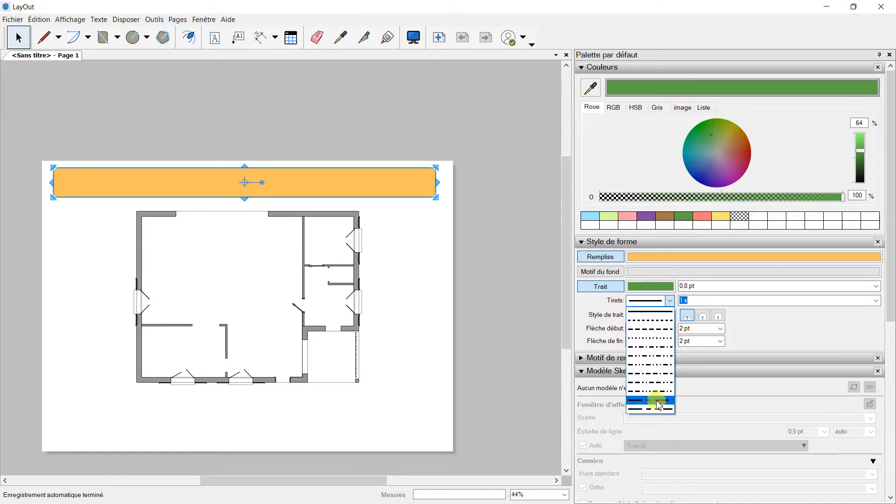
click(649, 329)
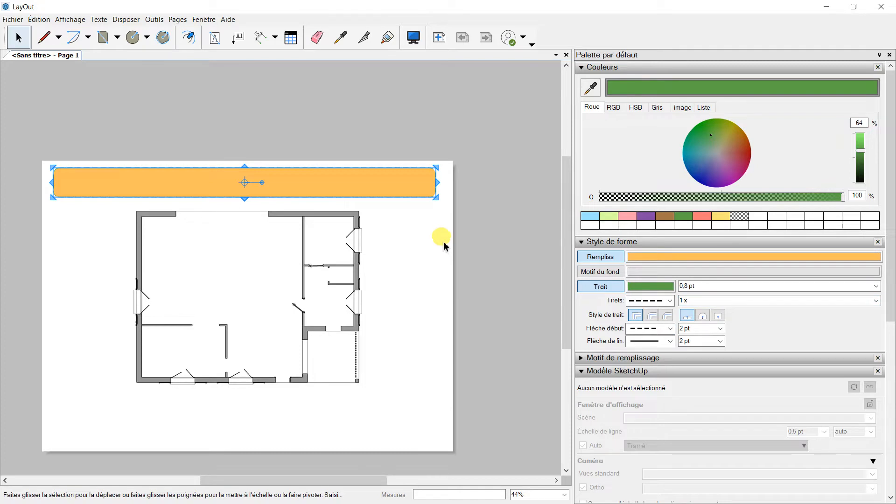
click(420, 210)
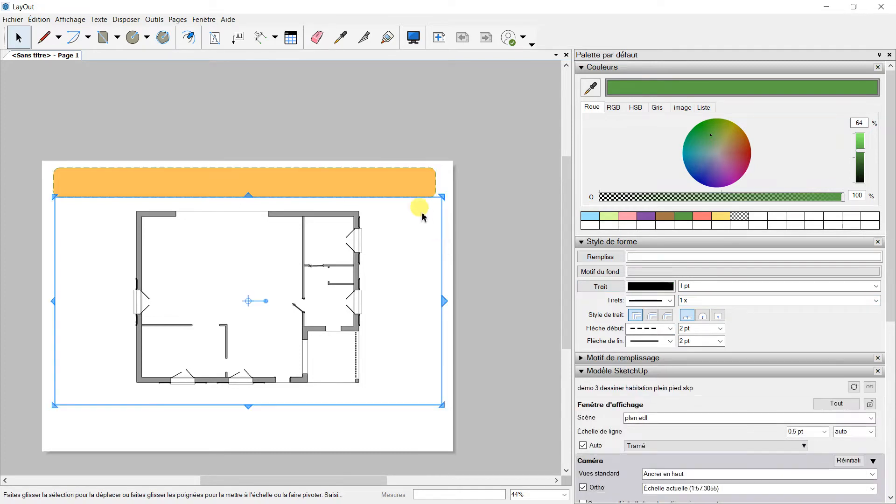
click(413, 185)
scroll(414, 186, up, 5)
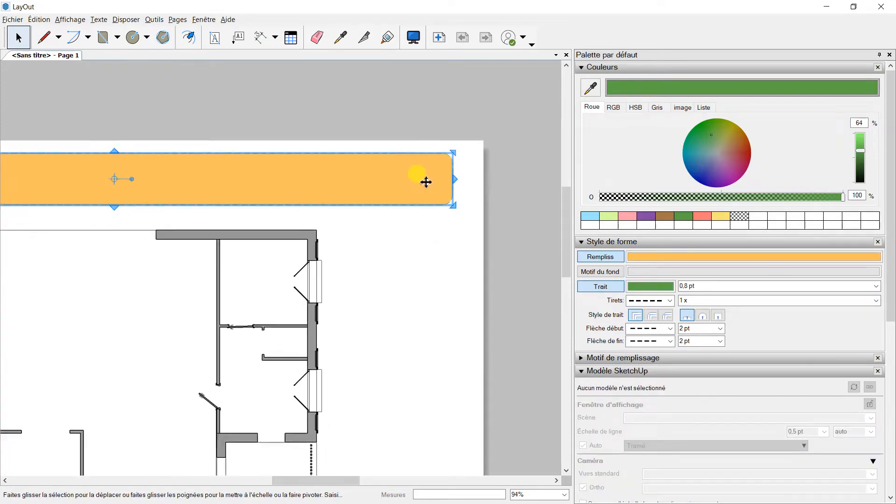
key(alt)
click(484, 186)
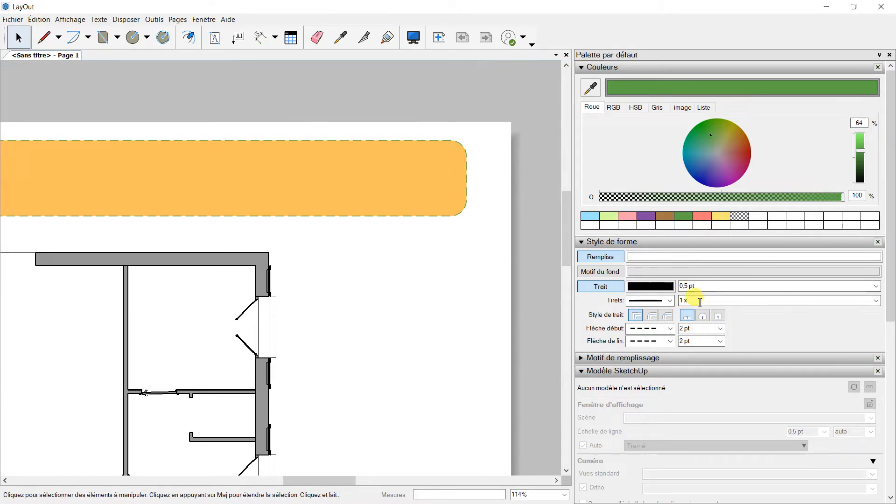
Step: Set the banner outline's stroke width to 2 pt and deselect the banner to check it on the whole page
click(714, 286)
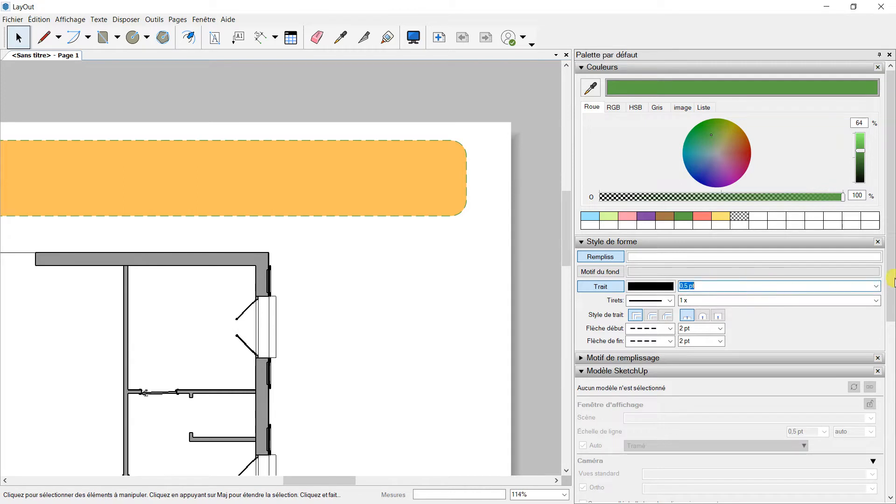
click(458, 194)
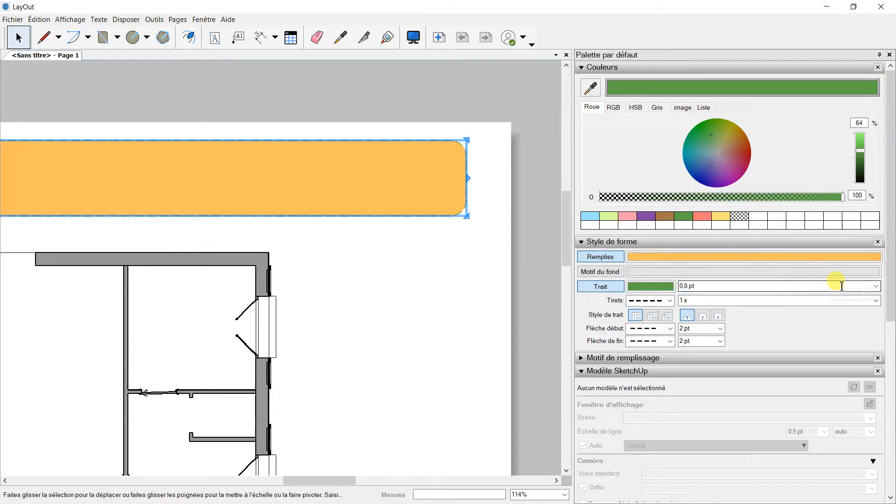
click(876, 286)
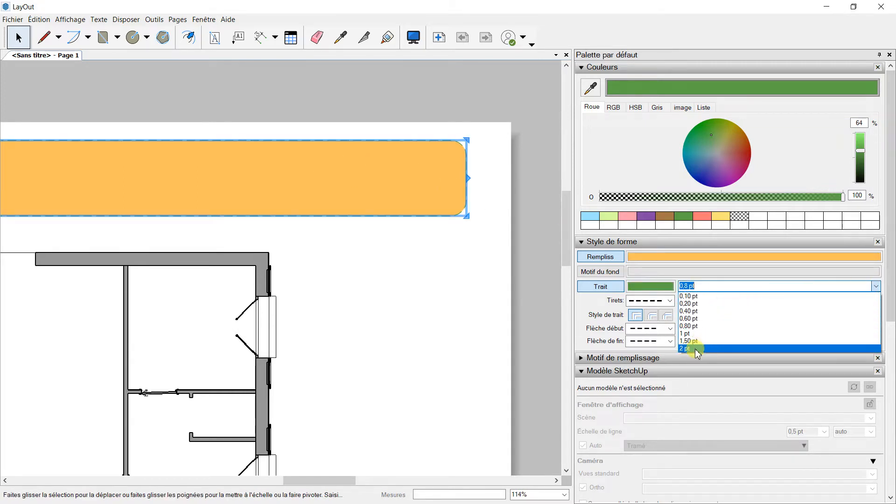
click(695, 348)
click(487, 256)
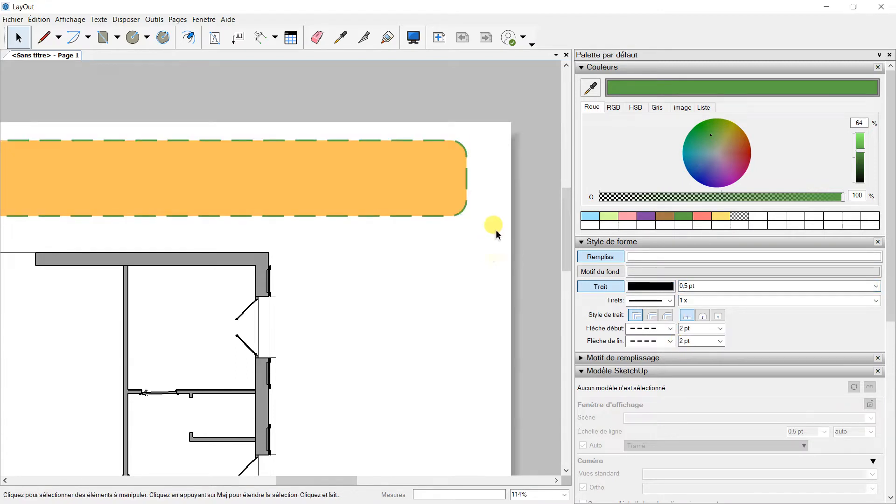
scroll(488, 259, down, 5)
scroll(474, 222, up, 3)
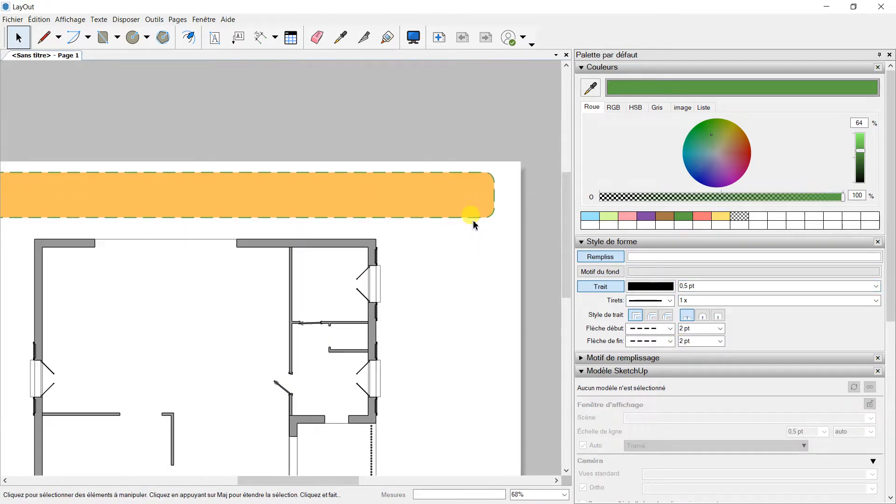
scroll(472, 216, down, 3)
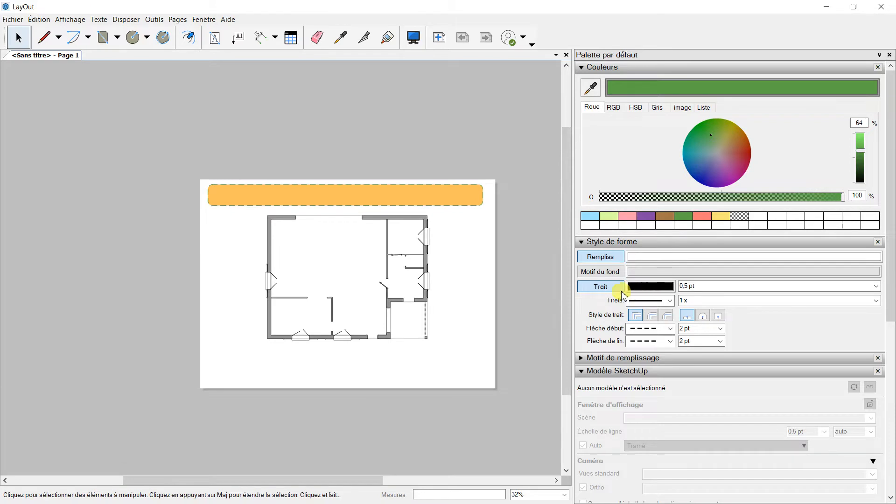
Step: Draw a freehand curve running below the floor plan and curling up past its lower-right corner
click(57, 41)
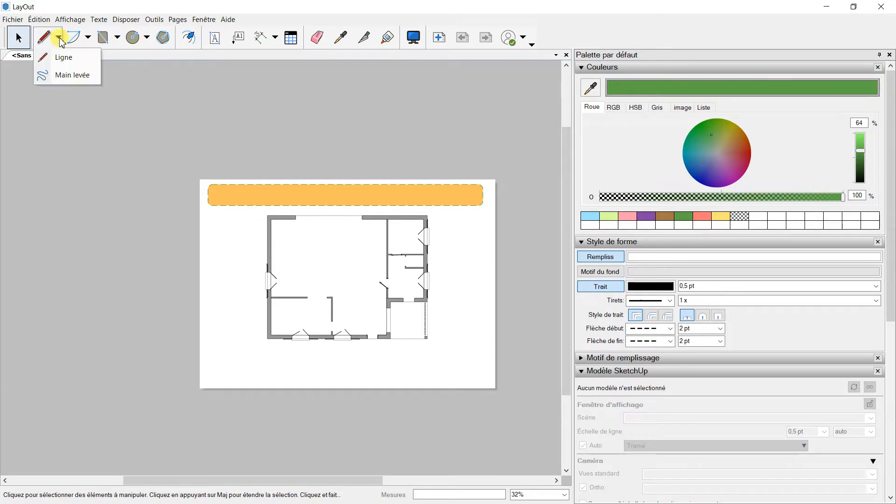
click(59, 82)
drag(219, 378, 222, 369)
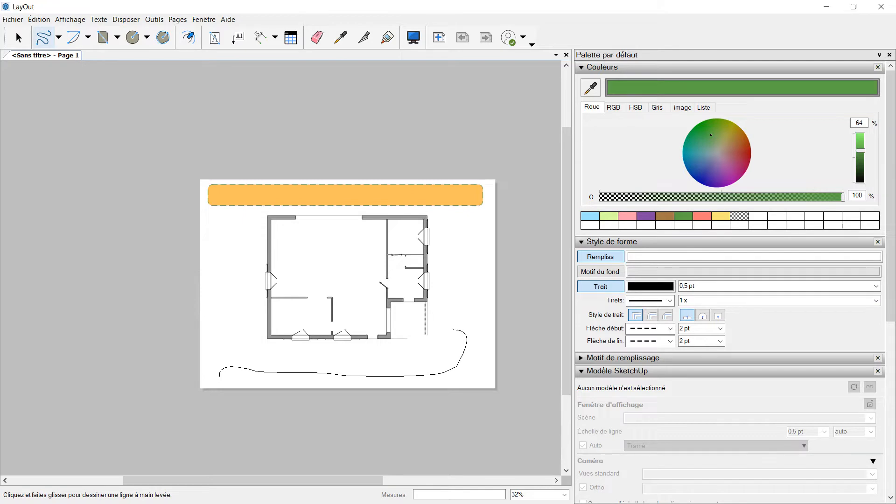
drag(446, 325, 440, 320)
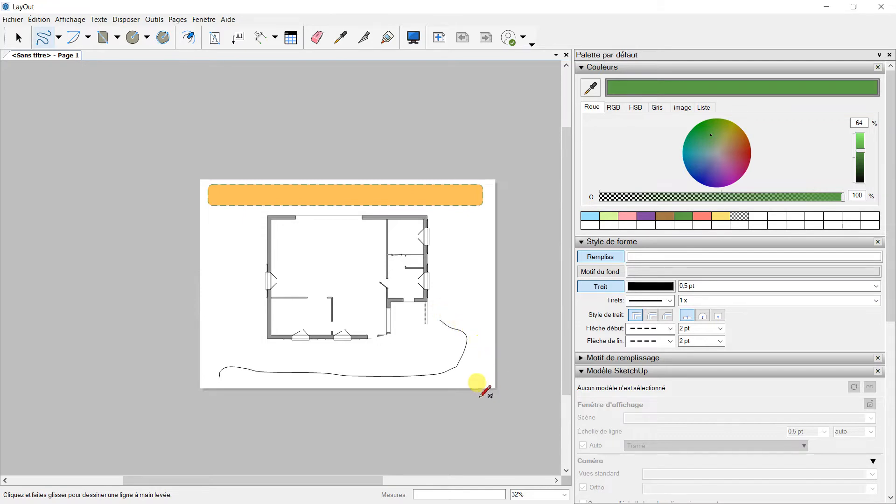
click(19, 38)
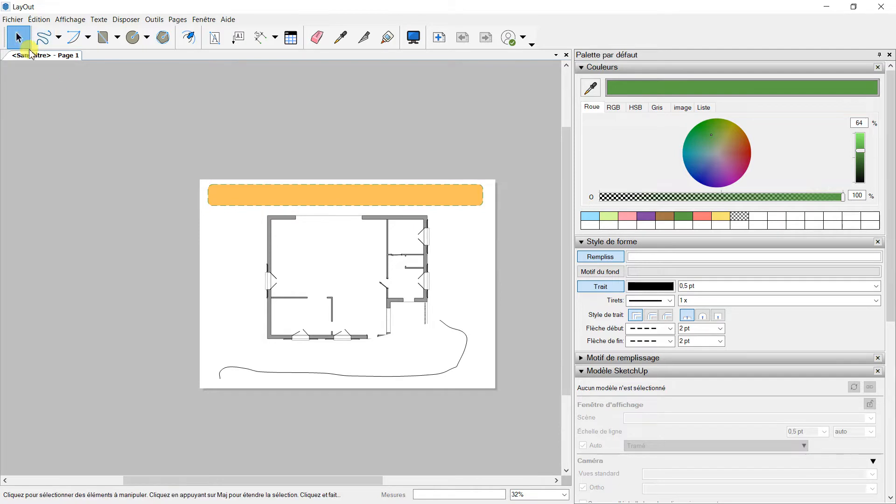
Step: Turn off the fill of the freehand curve and colour its stroke purple
click(369, 377)
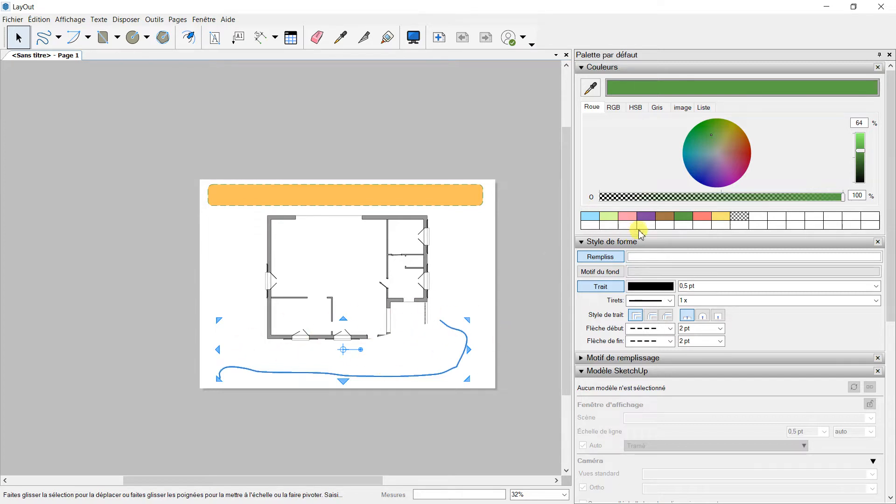
click(603, 260)
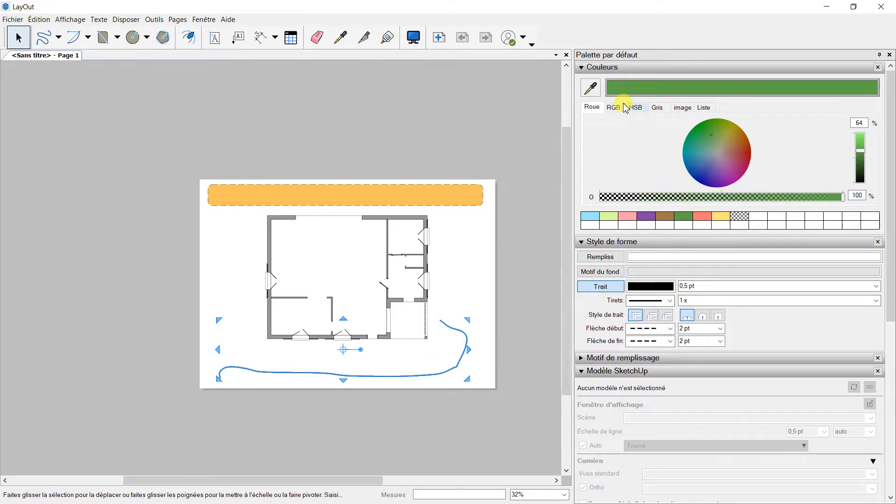
click(603, 292)
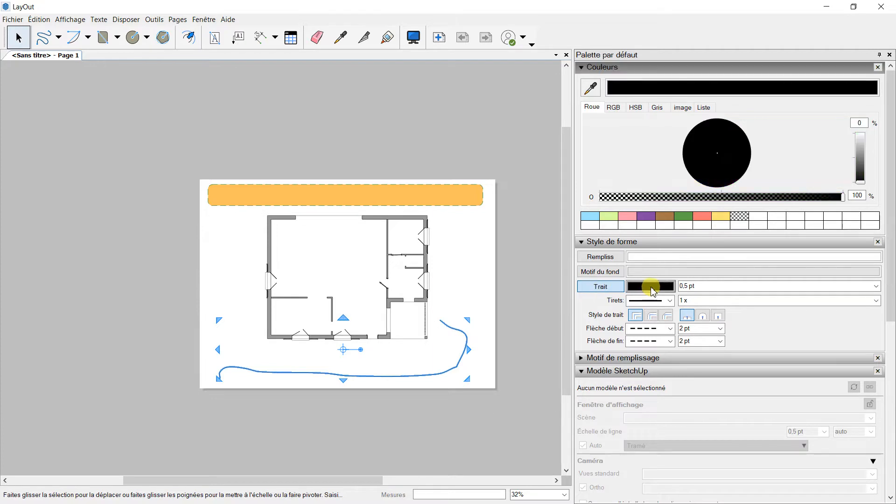
click(699, 218)
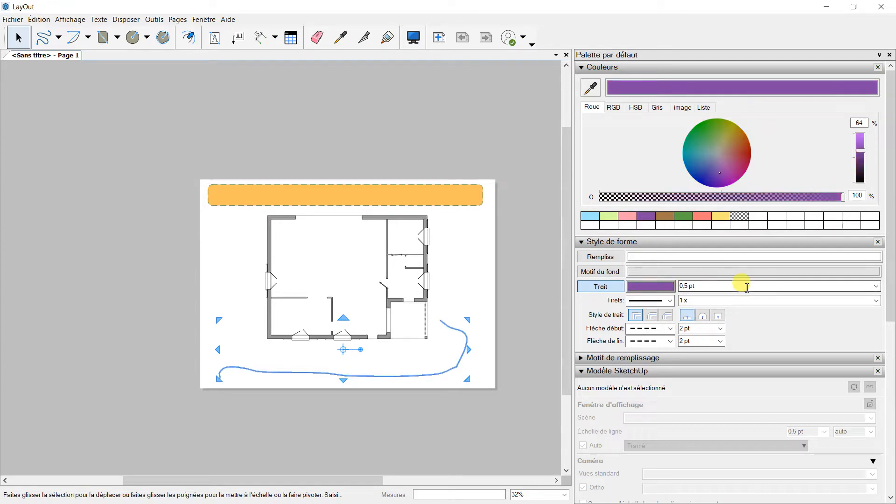
Step: Add a slim filled arrowhead to the start of the purple curve and inspect that end up close
scroll(625, 329, up, 1)
scroll(646, 341, up, 1)
click(670, 329)
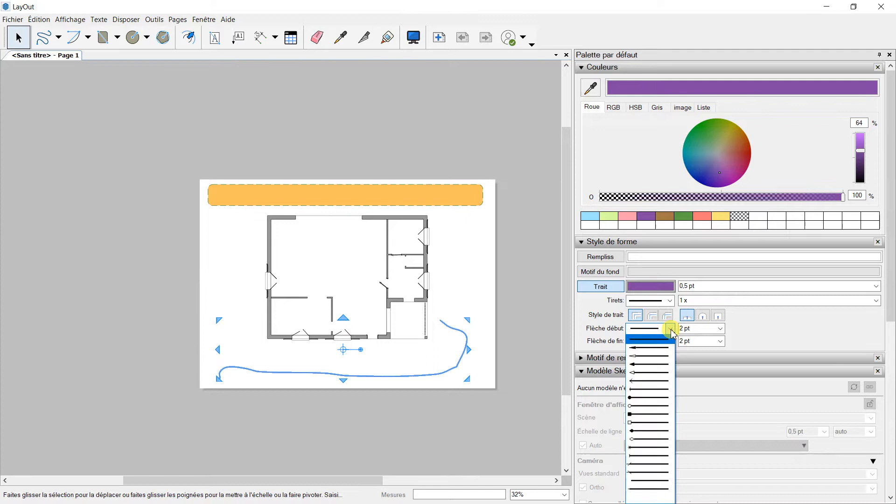
click(652, 348)
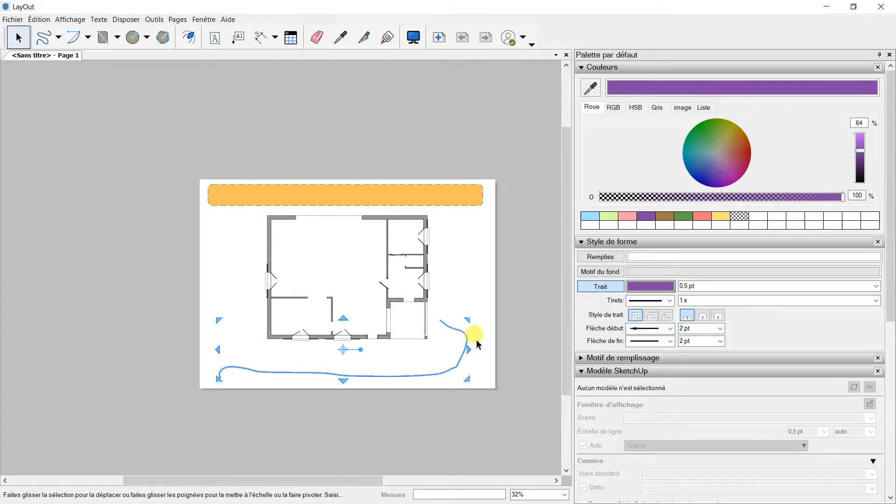
scroll(448, 340, up, 8)
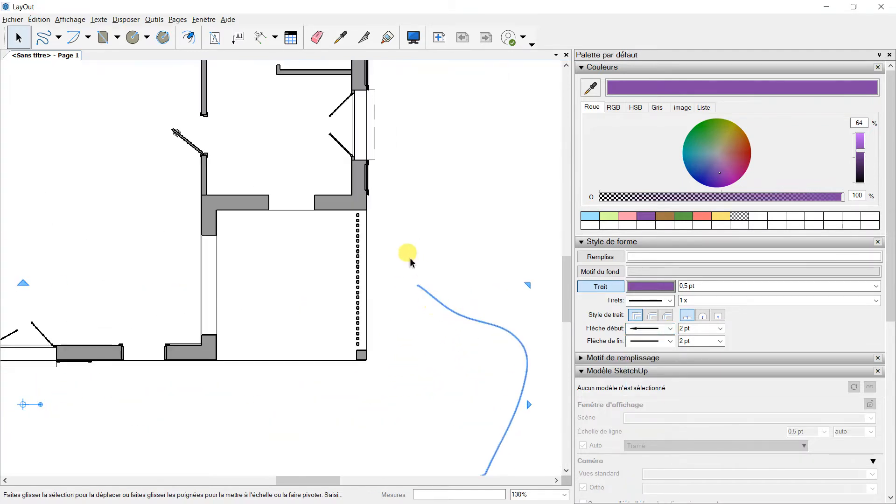
scroll(420, 295, up, 2)
scroll(426, 280, down, 10)
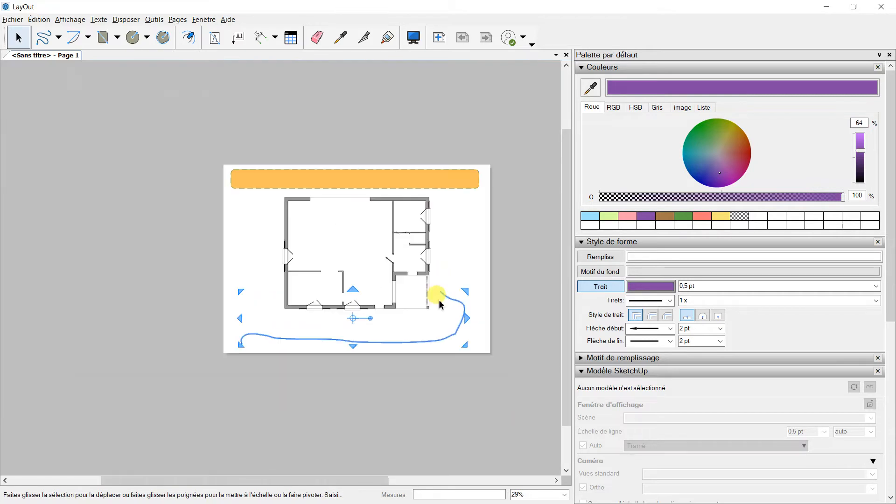
scroll(268, 348, up, 6)
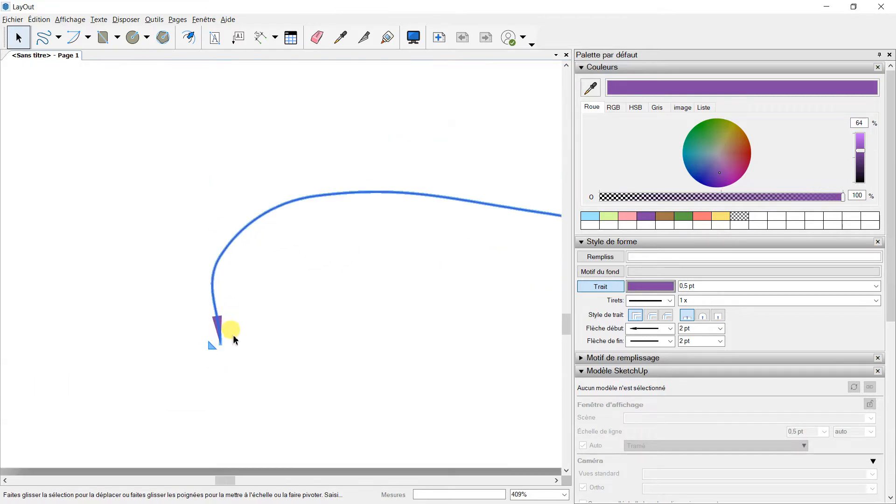
scroll(223, 338, down, 1)
key(alt)
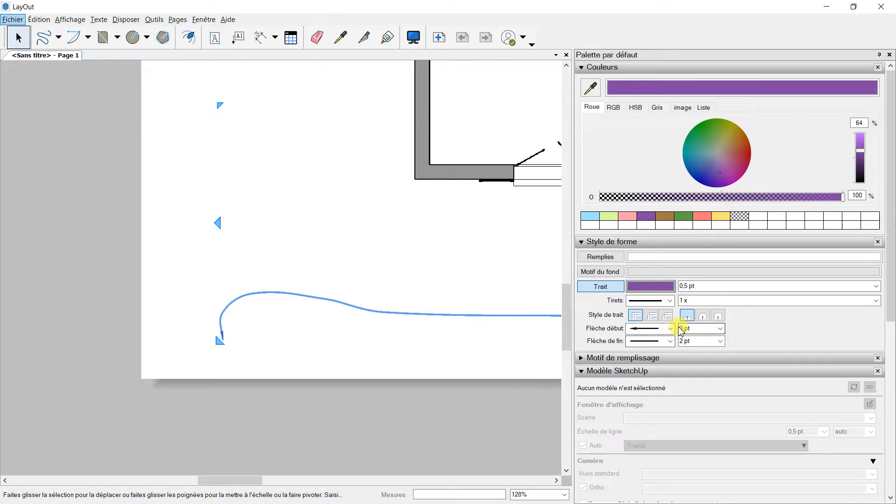
Step: Remove the curve's start arrowhead and add a filled arrowhead at its end, sized 10 pt
click(668, 330)
click(662, 340)
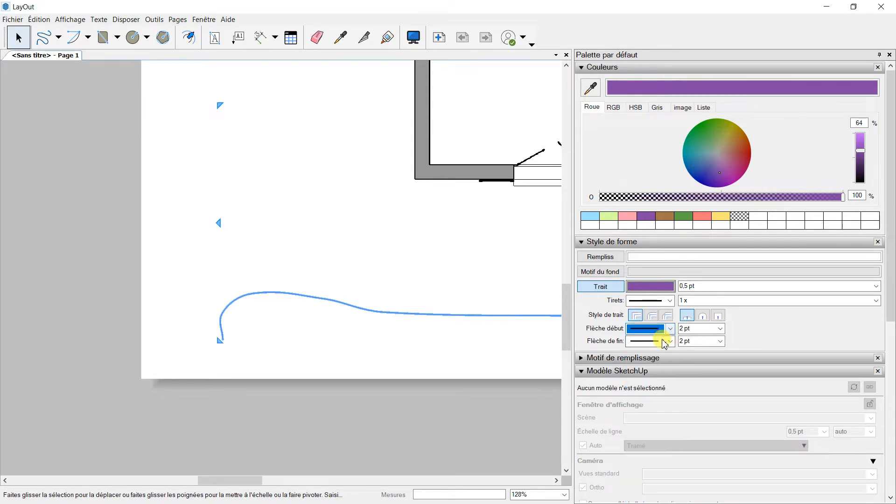
click(669, 344)
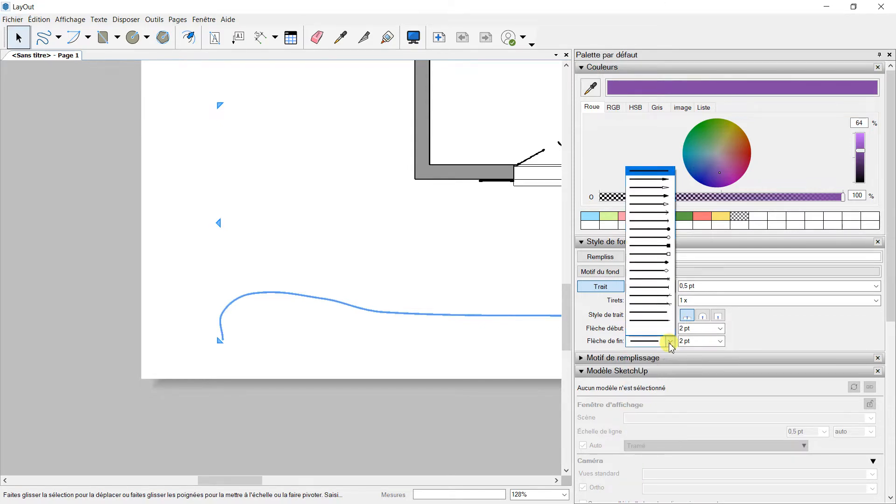
click(663, 179)
click(720, 341)
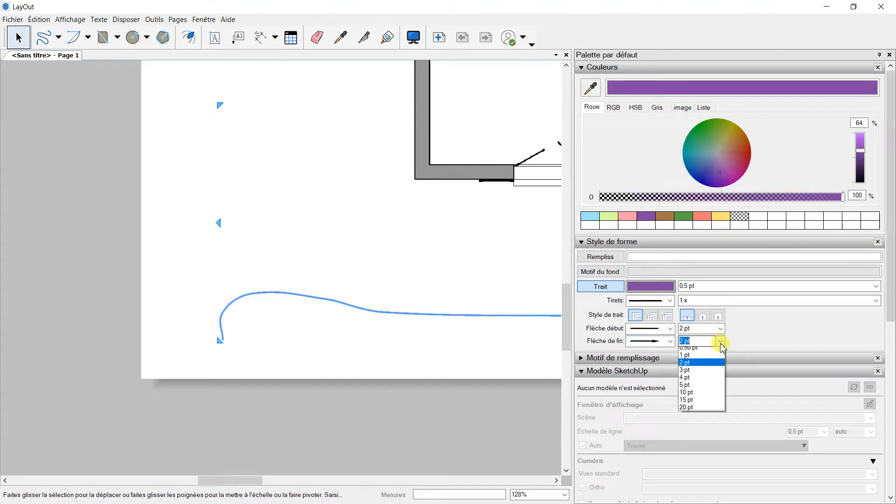
click(686, 403)
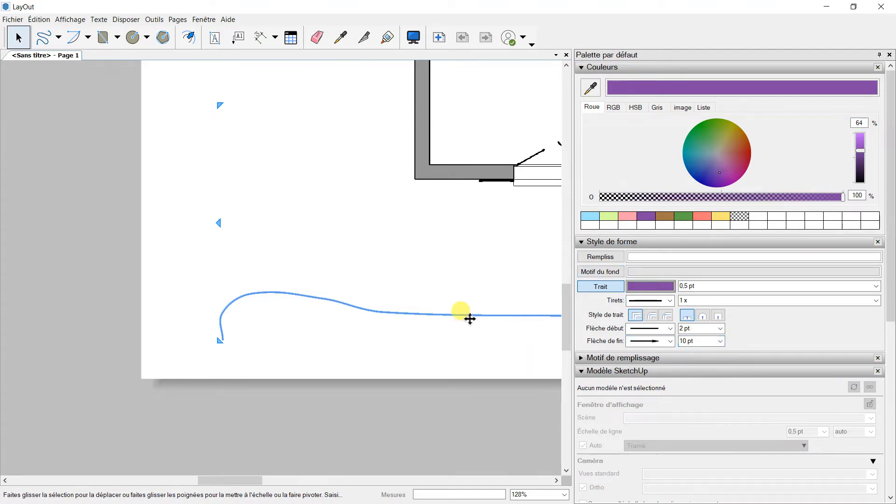
Step: Inspect the arrowhead at the curve's end and delete the purple curve
scroll(434, 320, down, 3)
scroll(434, 320, down, 3)
scroll(424, 313, up, 5)
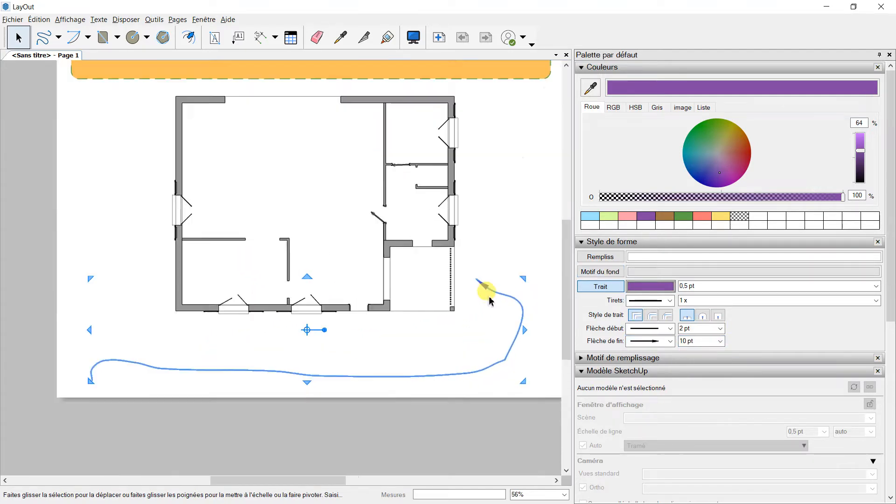
key(alt)
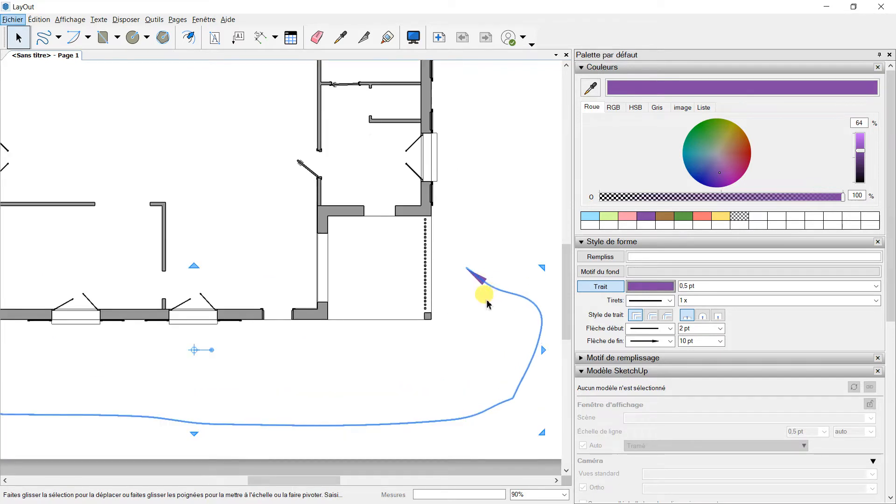
scroll(487, 303, down, 6)
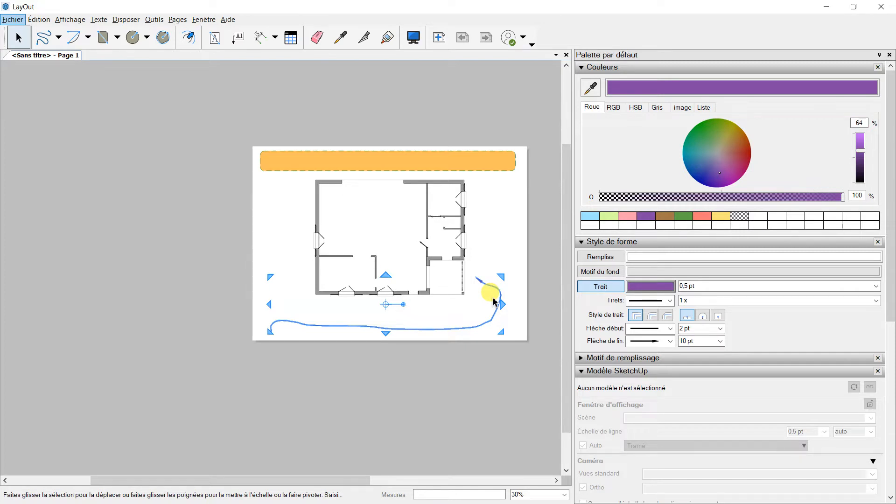
key(Delete)
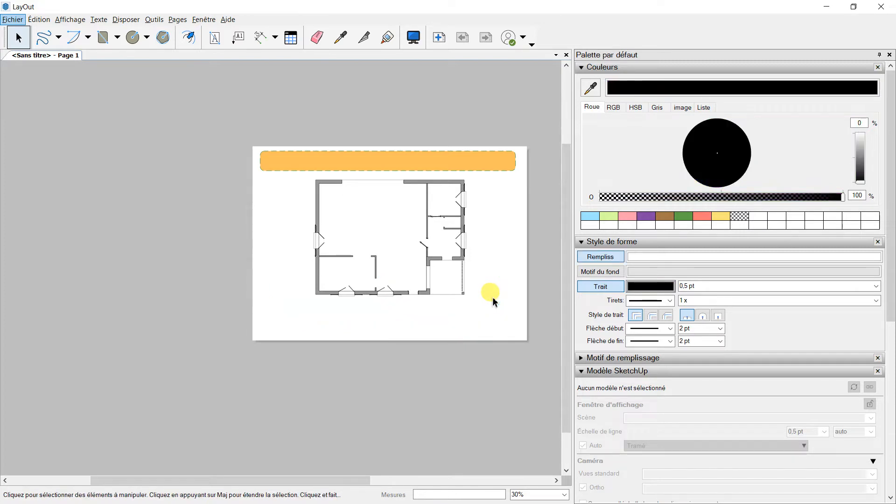
Step: Draw a circle of about 41 mm radius below the banner's left end, beside the floor plan
click(430, 161)
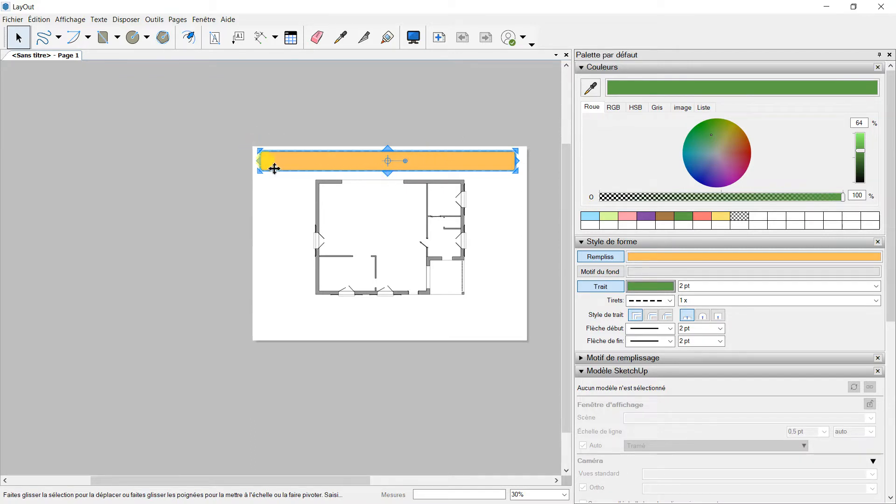
scroll(274, 166, up, 2)
click(136, 39)
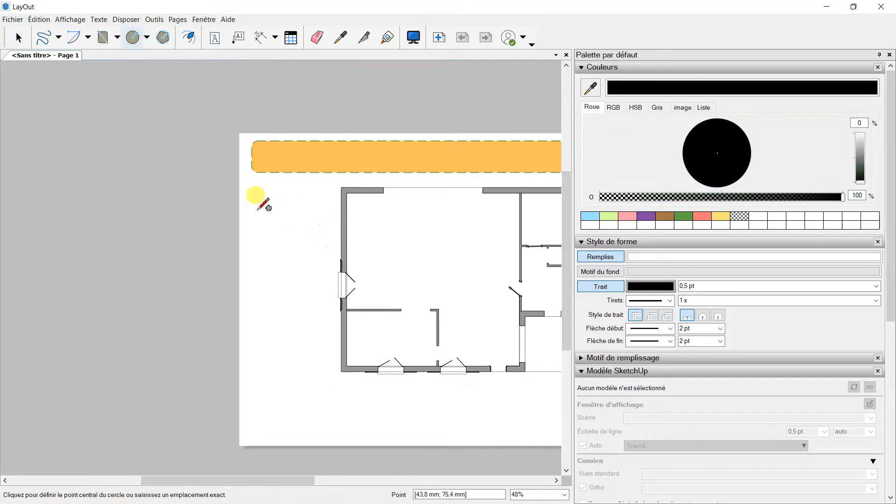
click(297, 232)
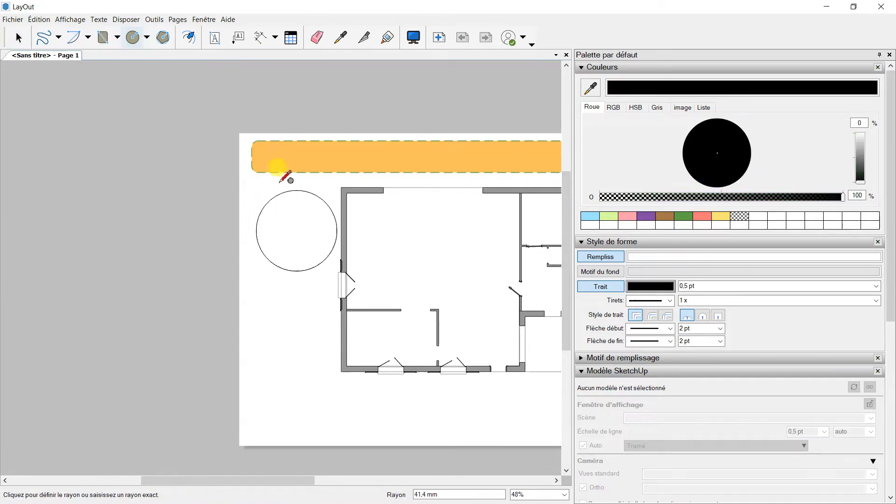
click(266, 201)
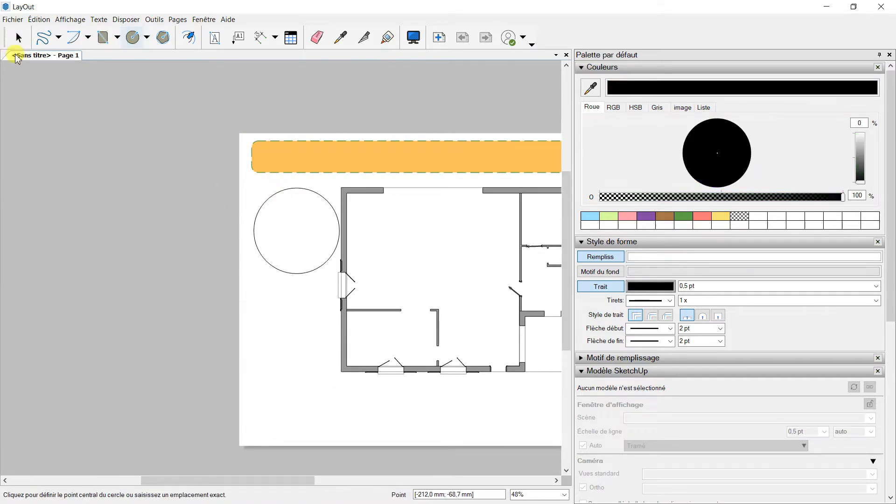
click(39, 19)
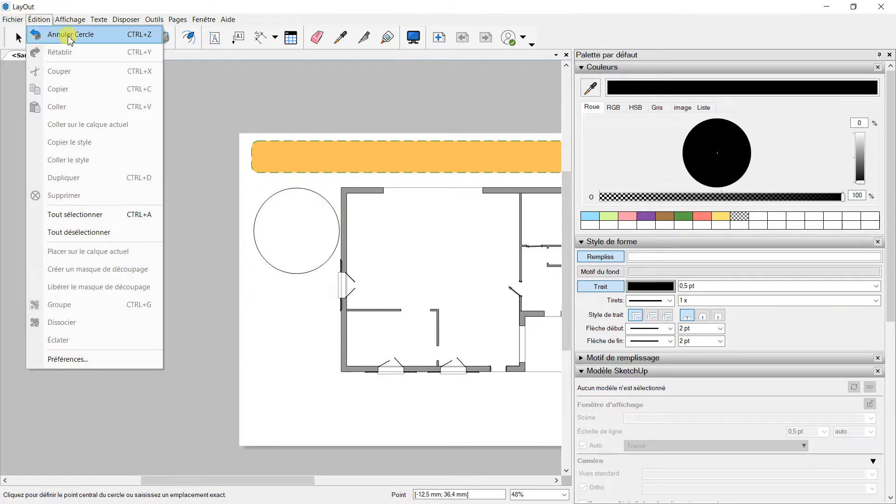
click(268, 217)
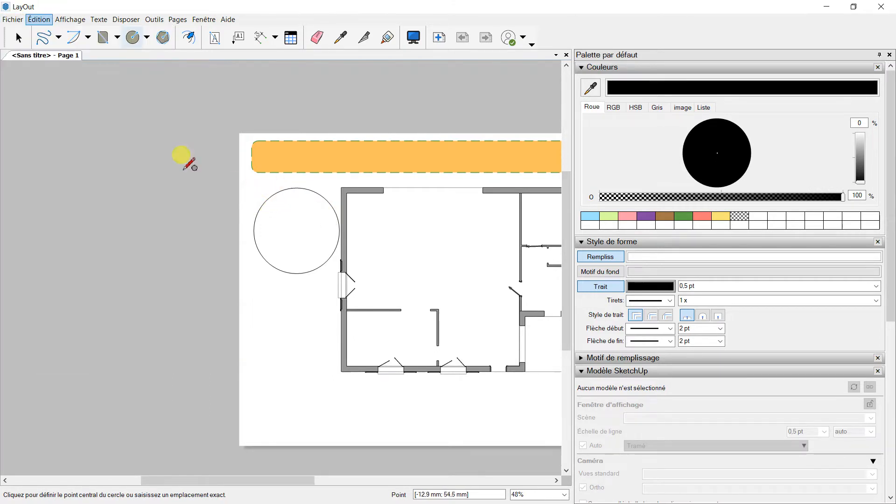
Step: Move the circle over the banner's left end, send it to the back and deselect it
click(17, 37)
drag(318, 204, 301, 163)
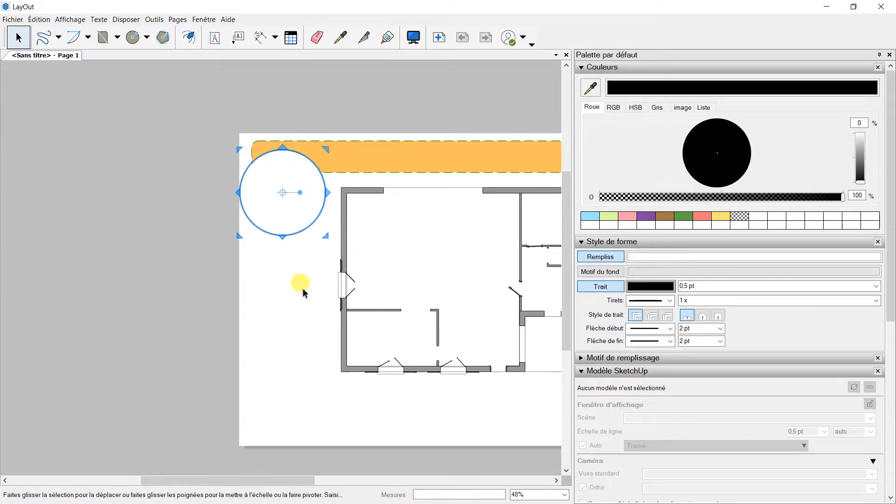
right_click(300, 185)
mouse_move(346, 291)
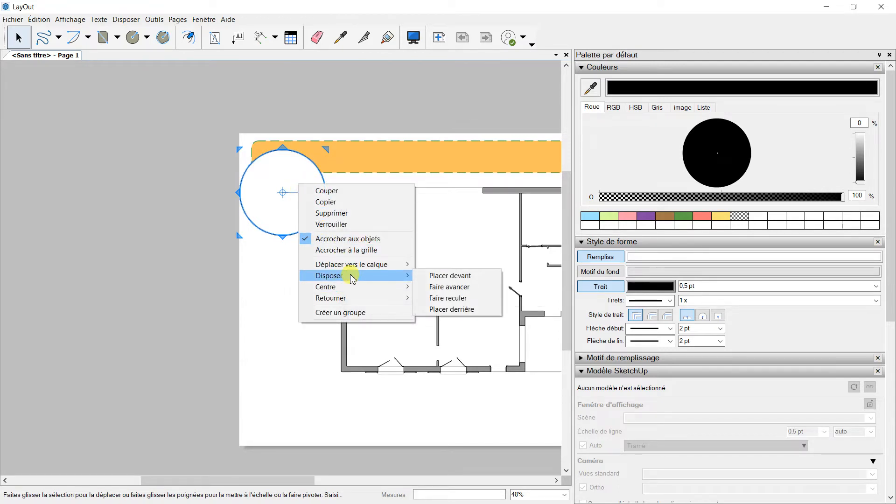
click(464, 309)
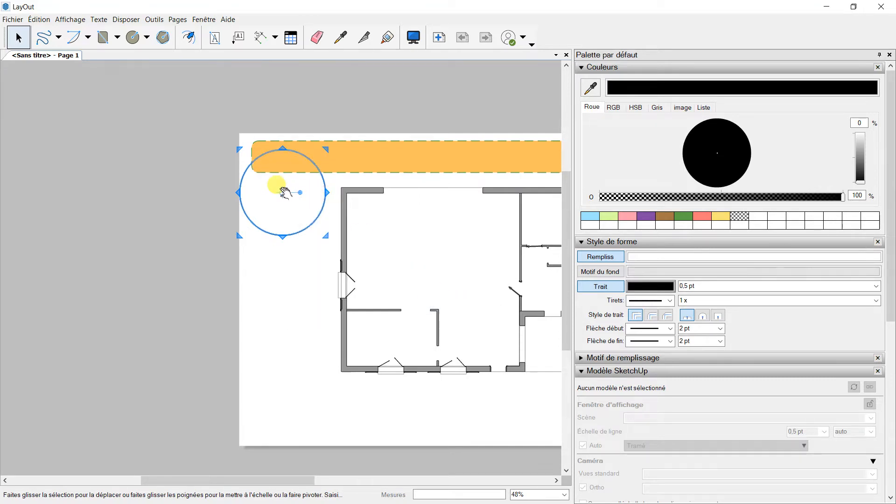
click(289, 277)
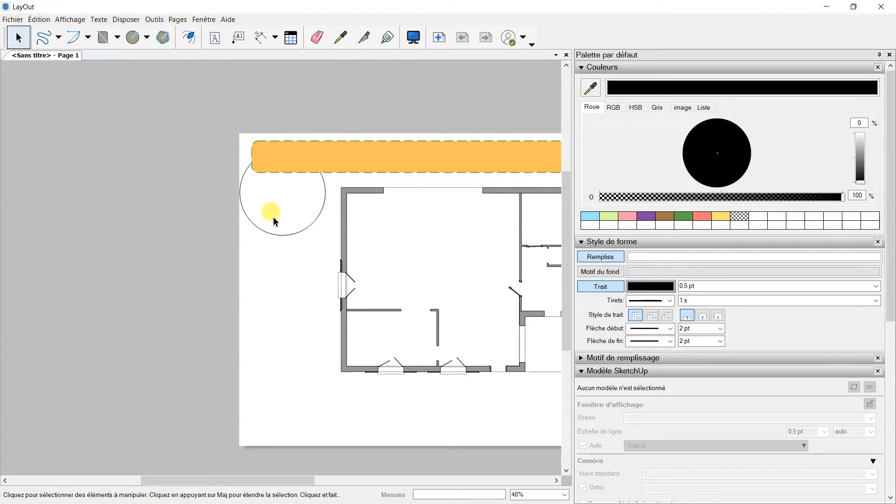
Step: Move the circle down off the banner into the blank area beside the floor plan's left wall
click(285, 207)
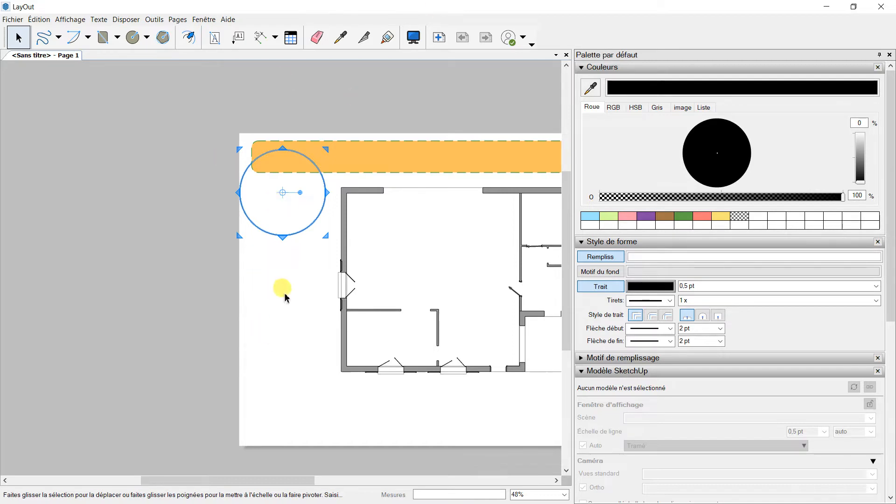
drag(280, 211, 288, 296)
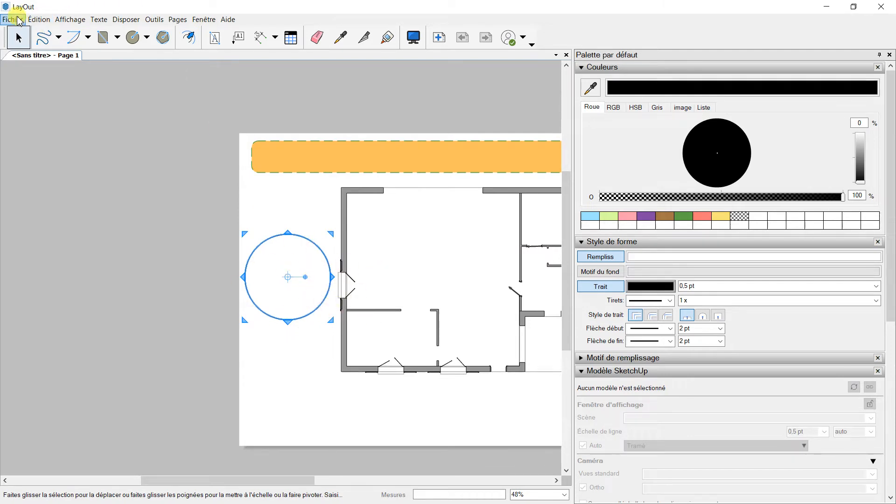
Step: Insert the PALETTE picture into the page and move it down near the floor plan's lower-left corner
click(12, 19)
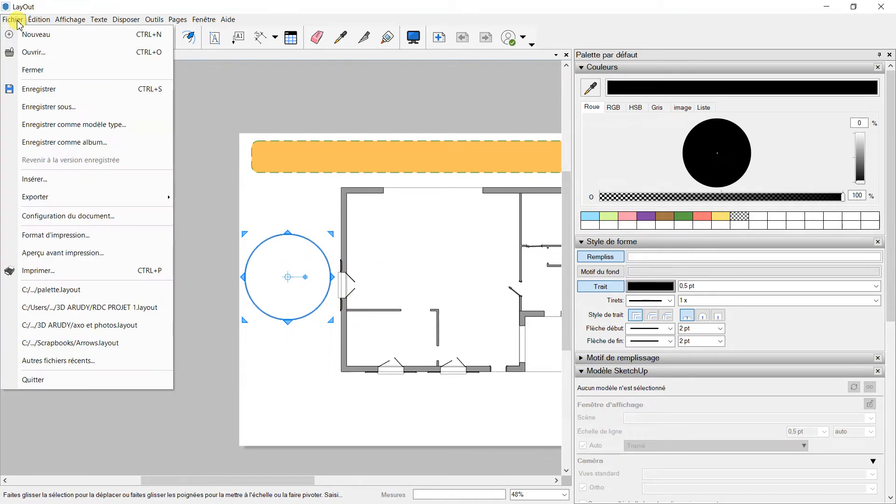
click(44, 179)
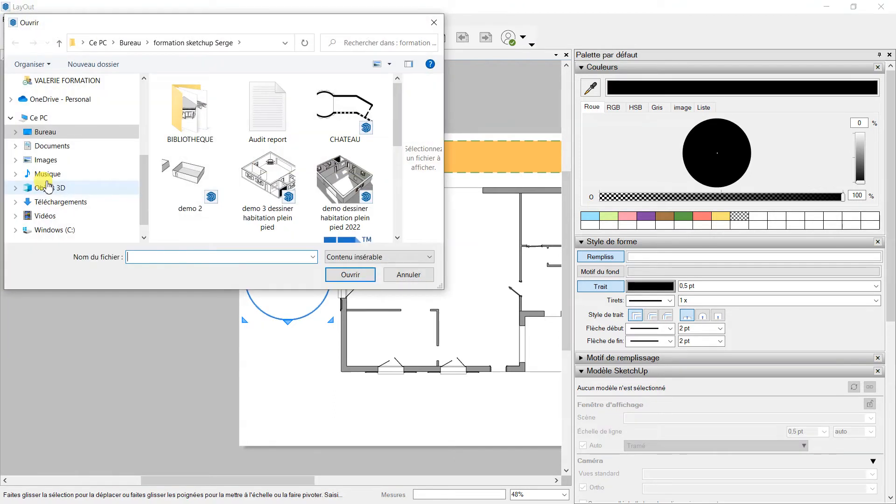
drag(395, 114, 405, 209)
click(187, 108)
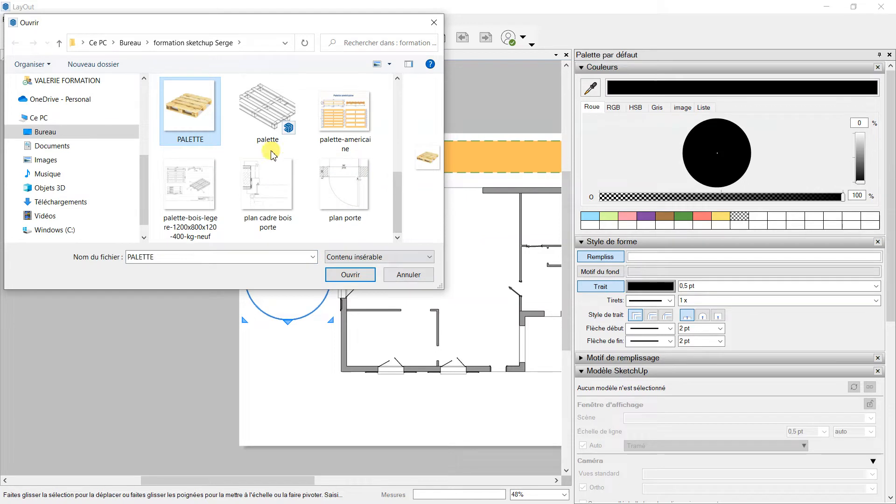
click(351, 276)
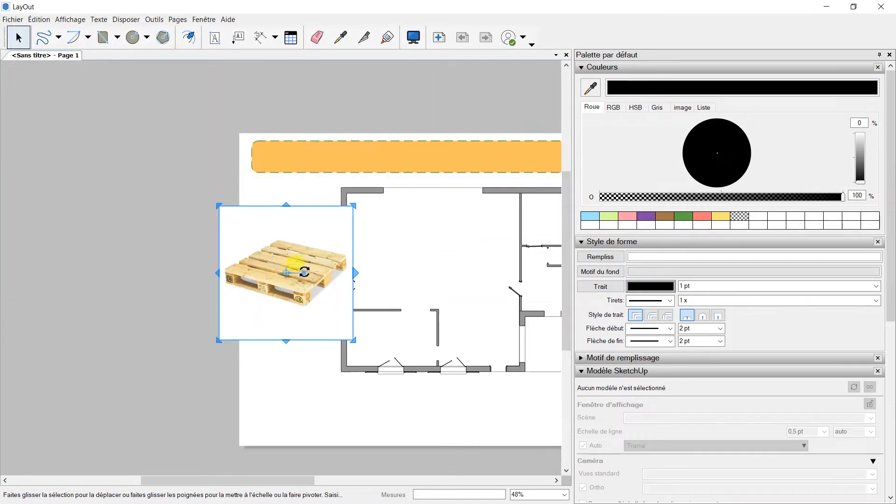
drag(297, 260, 312, 346)
Step: Move the circle onto the pallet picture, then move the picture up to uncover the circle
click(304, 262)
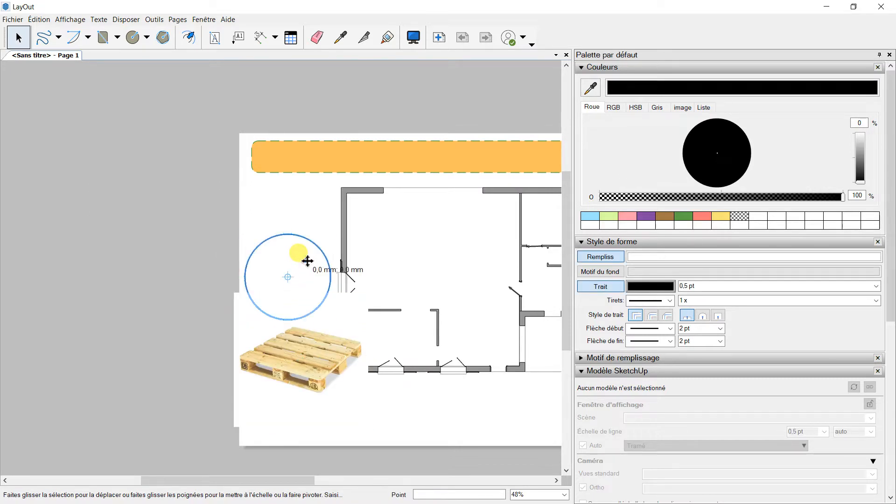
drag(300, 260, 310, 323)
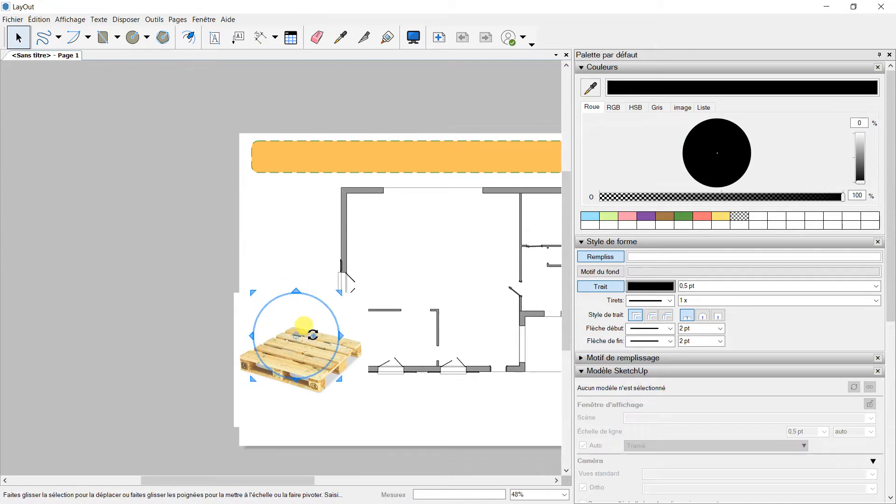
right_click(311, 331)
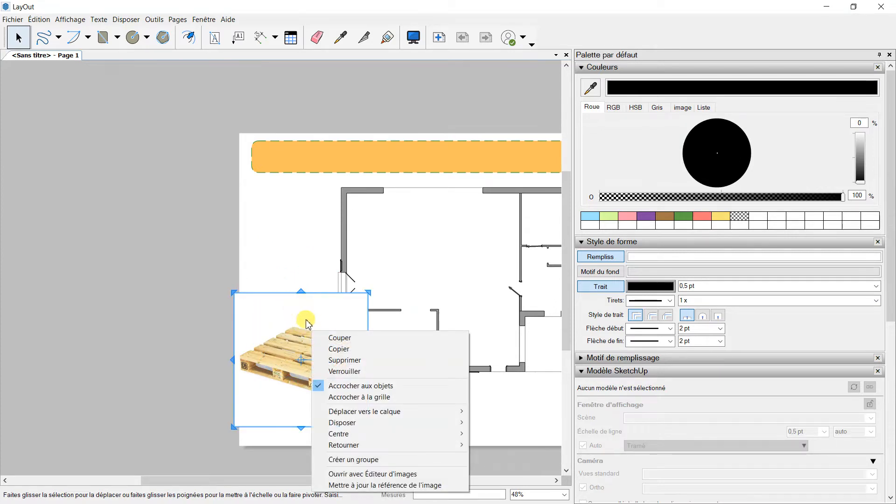
click(306, 325)
drag(304, 329, 278, 238)
Step: Bring the circle to the front, centre it over the pallet picture and deselect it
click(300, 360)
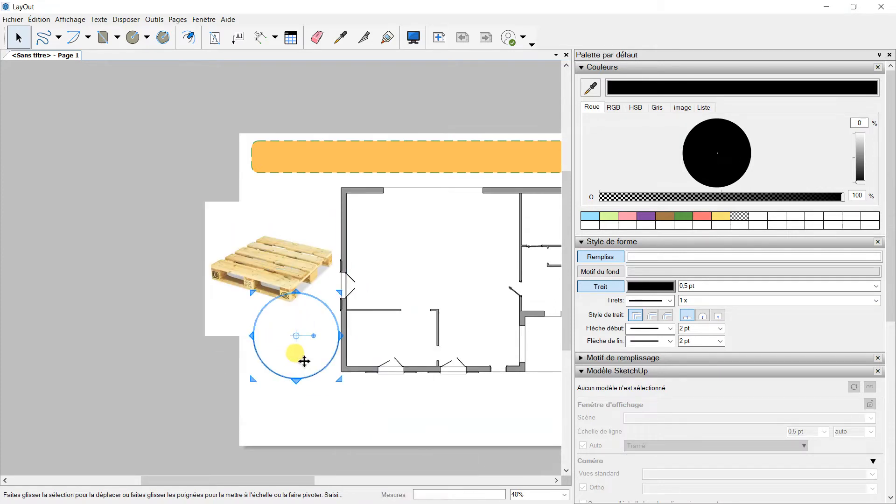
drag(304, 358, 287, 346)
right_click(286, 347)
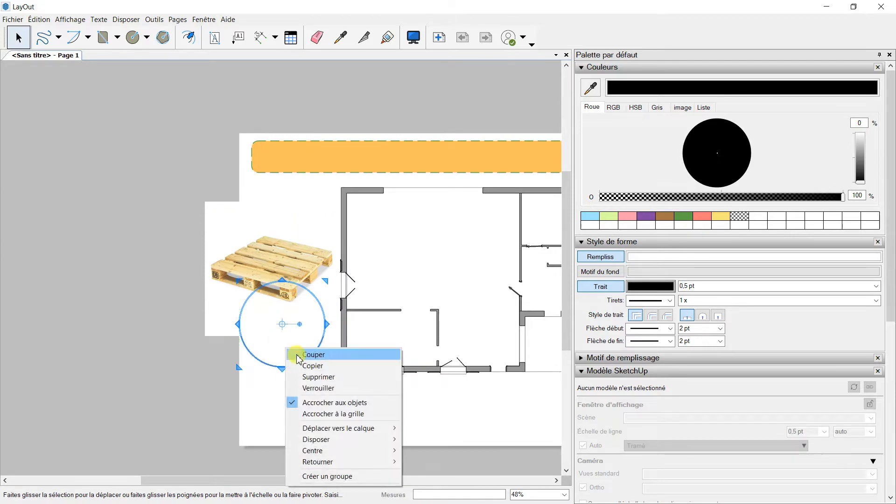
mouse_move(326, 439)
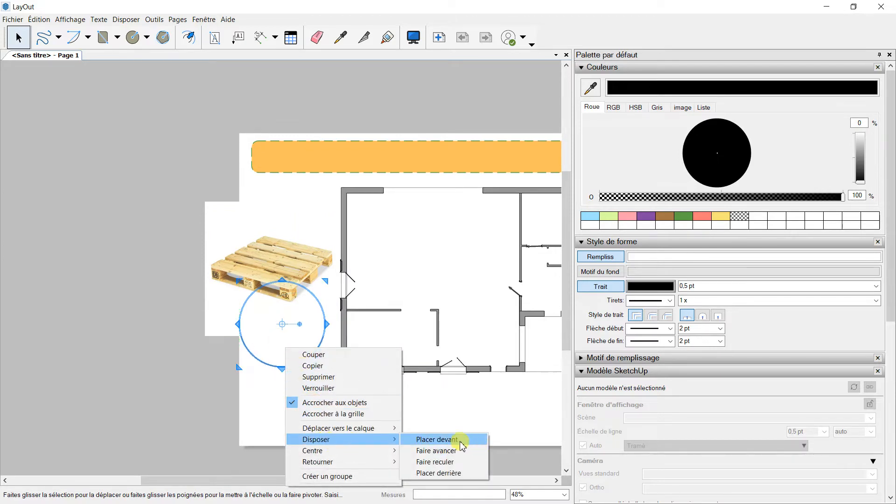
click(461, 444)
drag(299, 324, 269, 257)
click(136, 214)
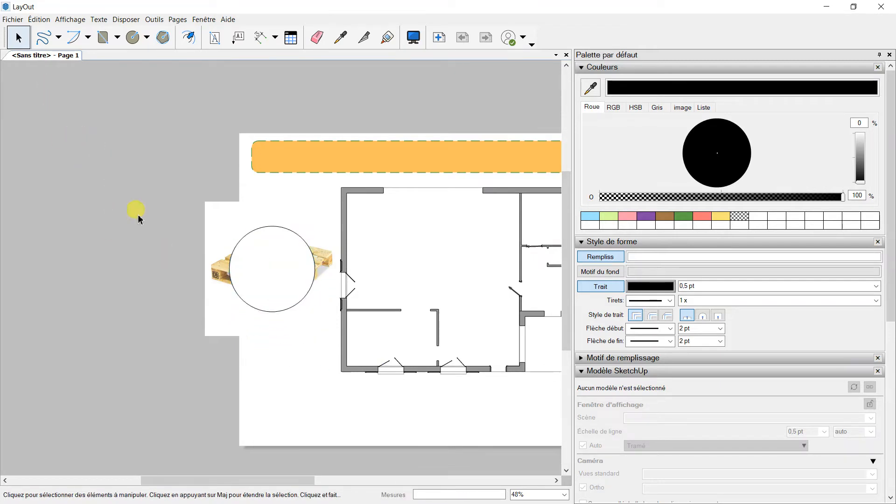
Step: Create a clipping mask from the circle and the pallet picture beneath it
click(238, 280)
click(286, 364)
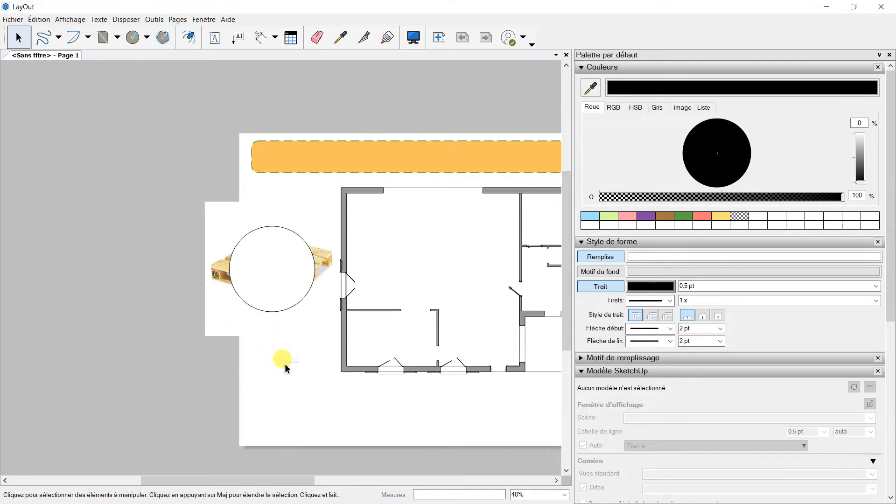
click(262, 272)
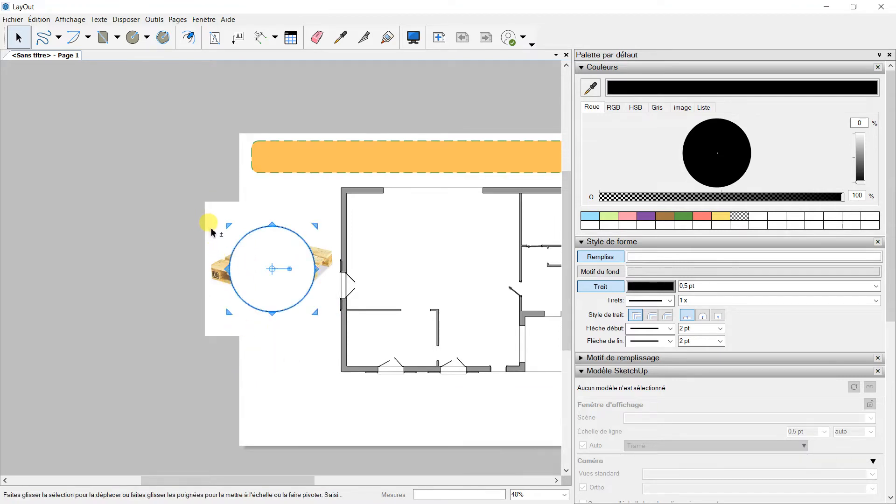
click(212, 232)
right_click(254, 264)
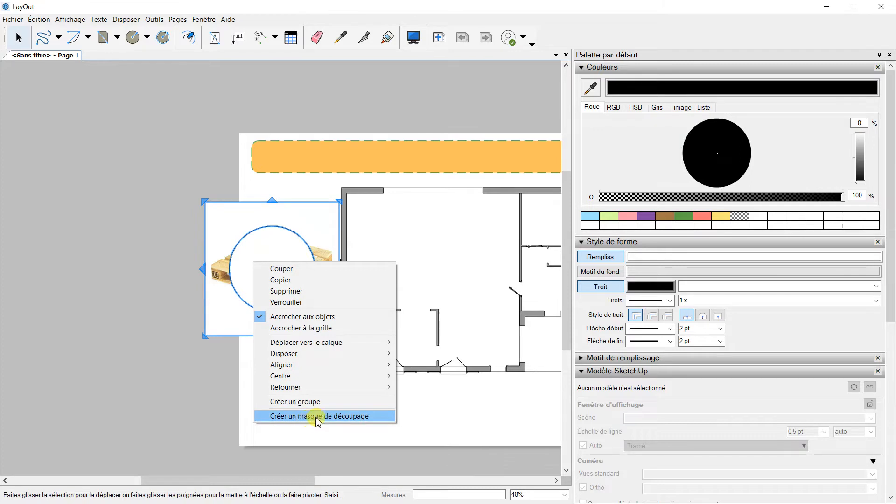
click(318, 420)
Step: Move the clipped pallet picture down the page, then back up beside the floor plan's left wall
click(223, 313)
click(271, 264)
drag(271, 261, 288, 357)
click(424, 417)
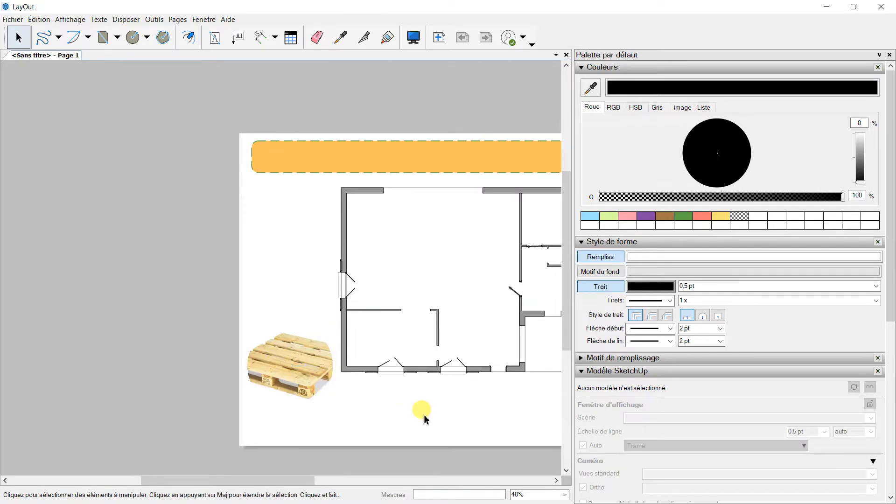
double_click(294, 359)
drag(293, 356, 299, 282)
click(314, 412)
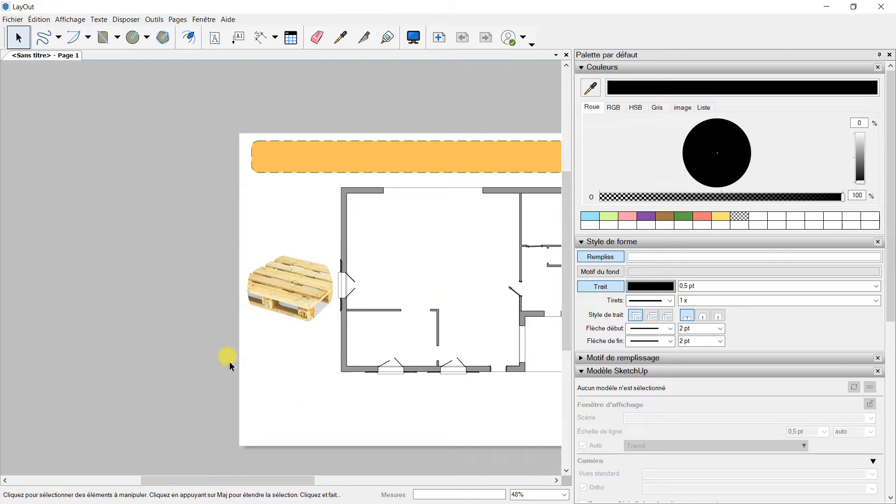
Step: Delete the circular clipped pallet picture beside the floor plan's left wall
click(378, 163)
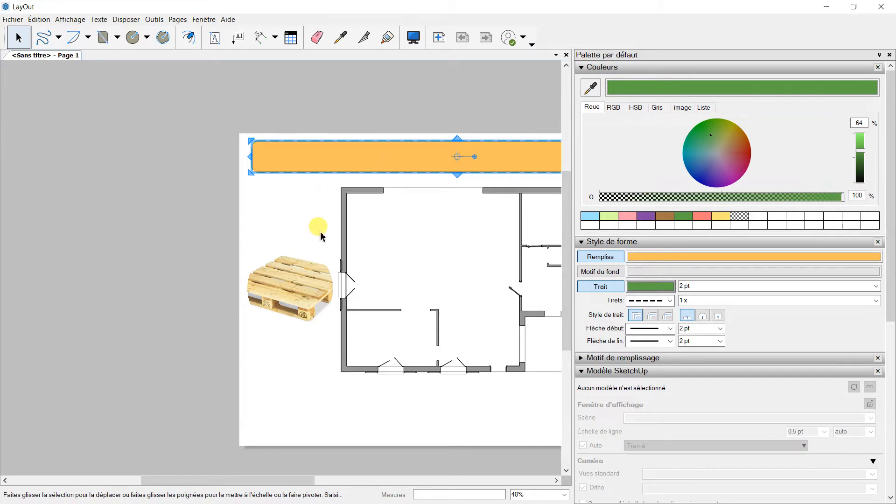
click(294, 280)
click(333, 415)
click(286, 322)
click(282, 300)
scroll(282, 299, down, 2)
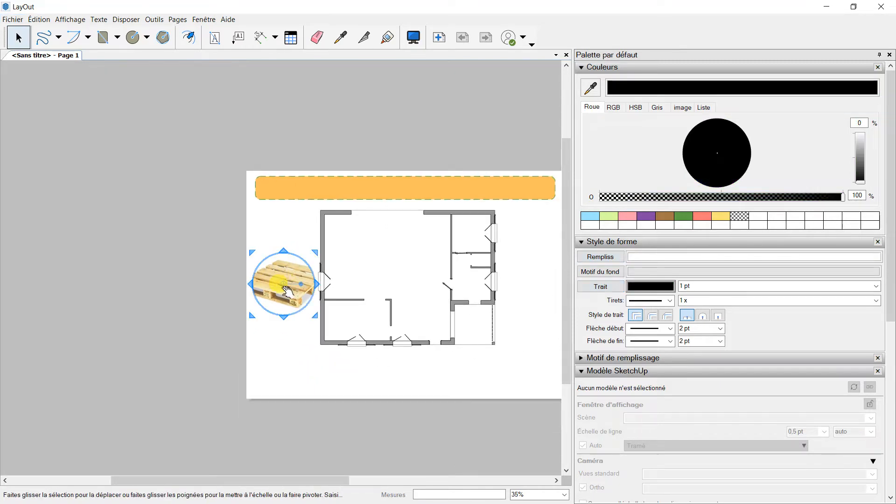
key(Delete)
Step: Start the Text tool, display the text style settings and set centred alignment for new text
scroll(484, 196, down, 2)
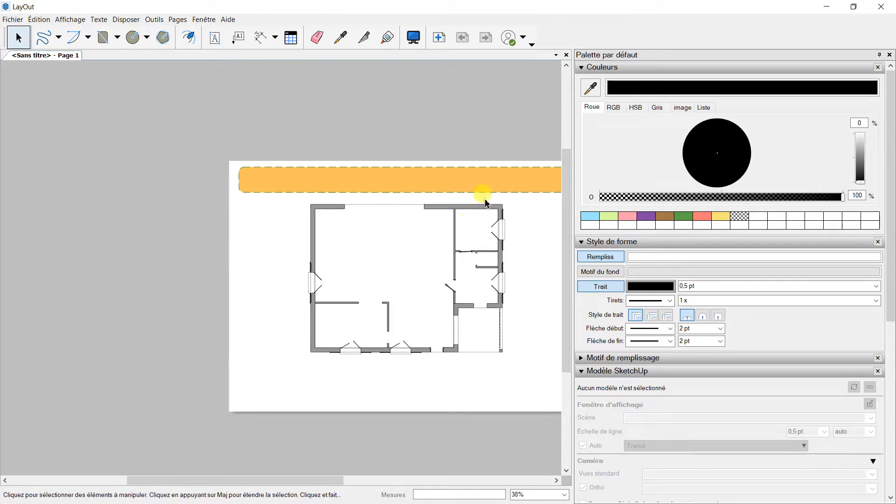
scroll(302, 213, up, 3)
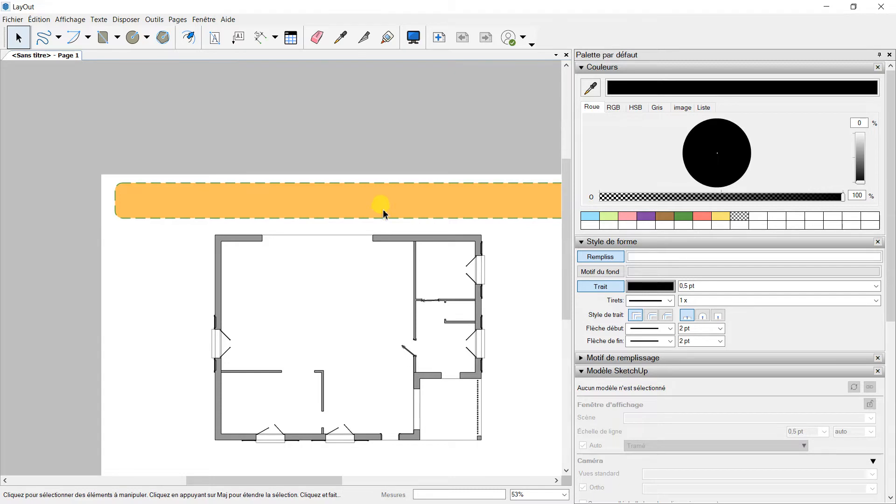
click(215, 41)
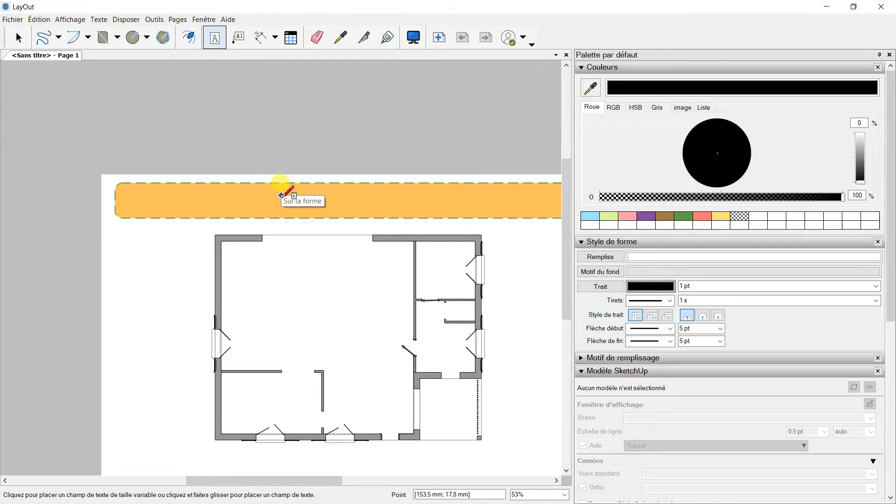
click(581, 242)
click(581, 268)
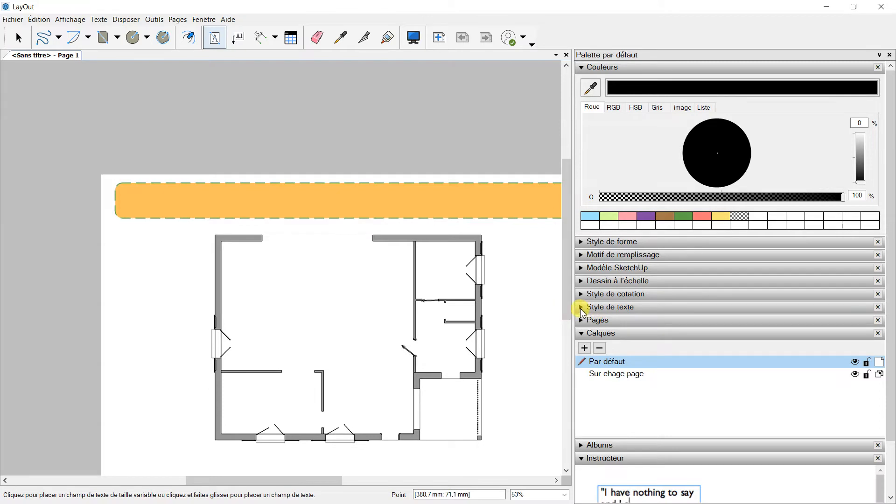
click(581, 307)
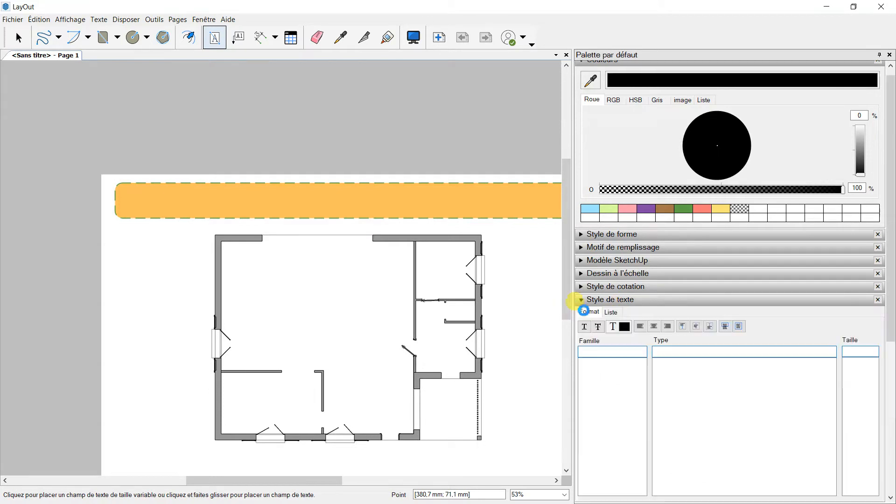
click(655, 328)
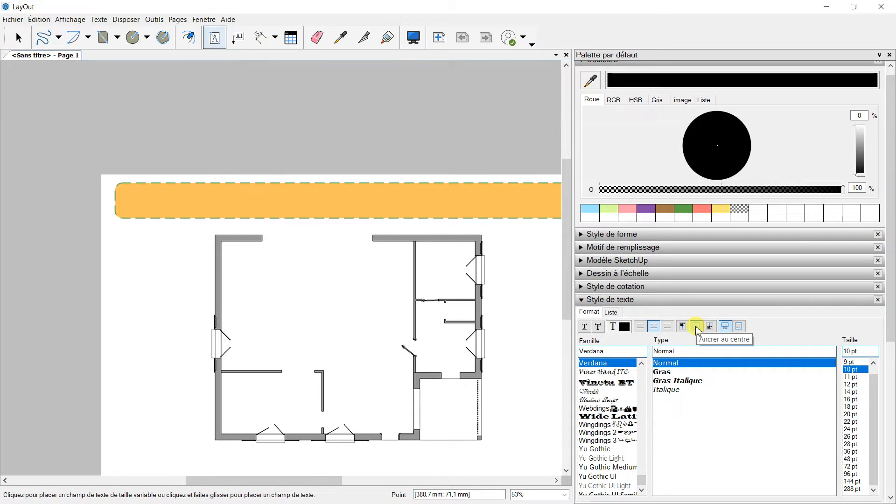
Step: Add a text box reading DEMO TEXTE across the orange banner, centring the text horizontally and anchoring it at the centre
drag(252, 183, 515, 217)
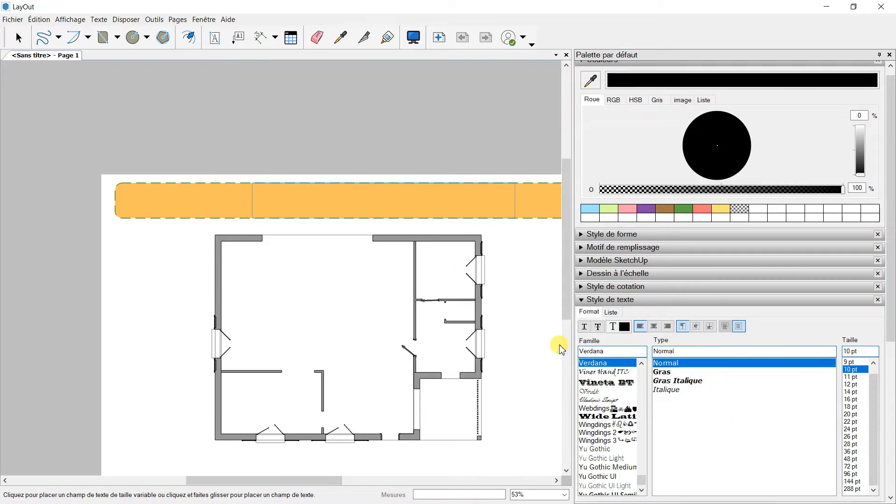
text(DEMO TEXTE)
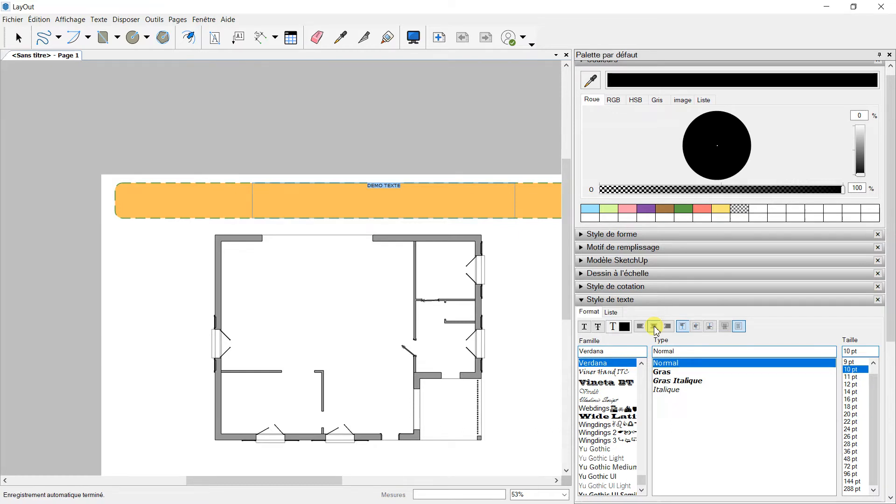
click(696, 328)
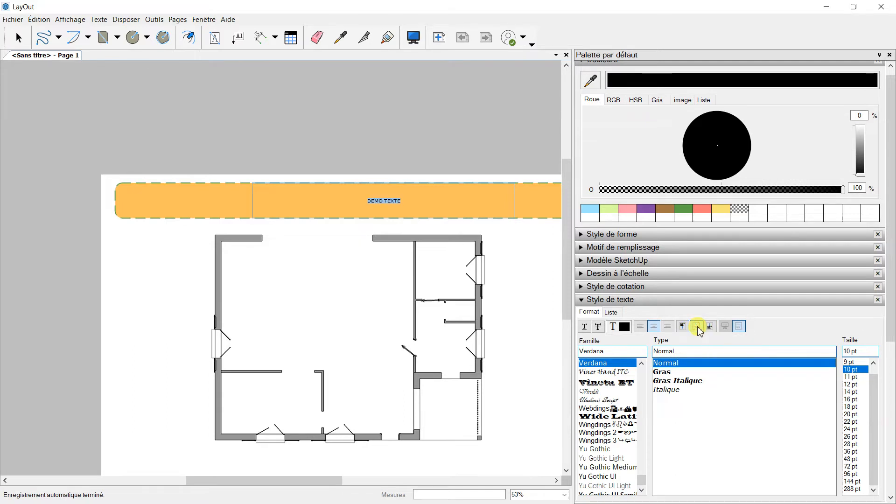
key(t)
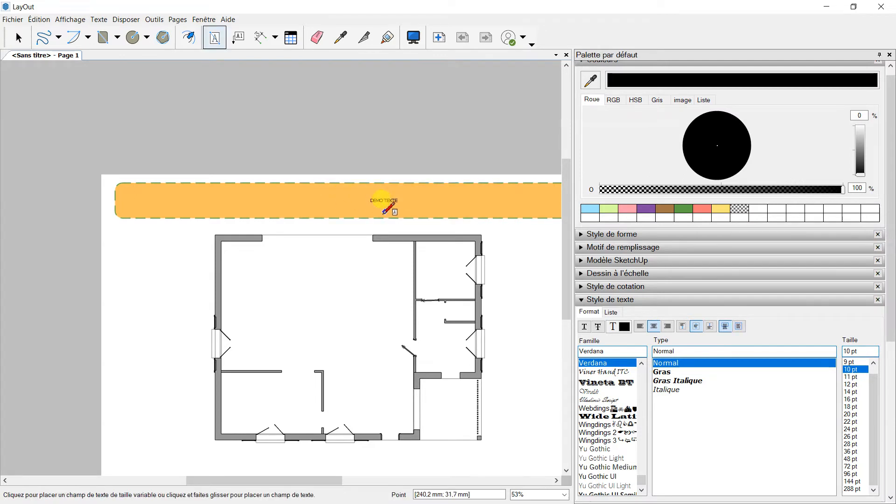
Step: Draw a long, narrow square-cornered rectangle in the blank strip below the floor plan
scroll(369, 186, down, 4)
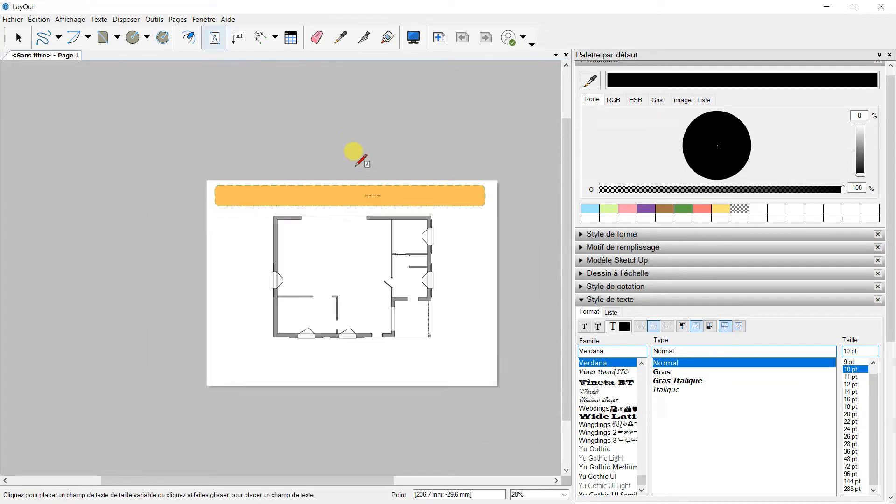
scroll(345, 348, up, 1)
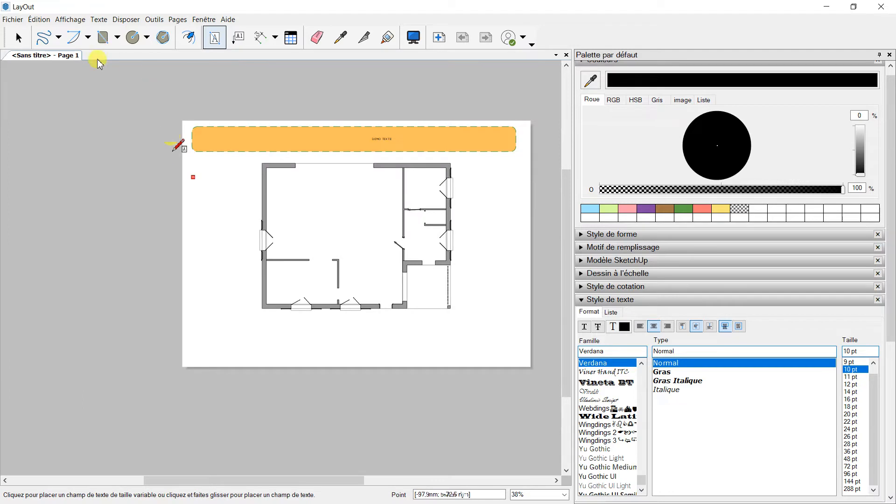
click(117, 38)
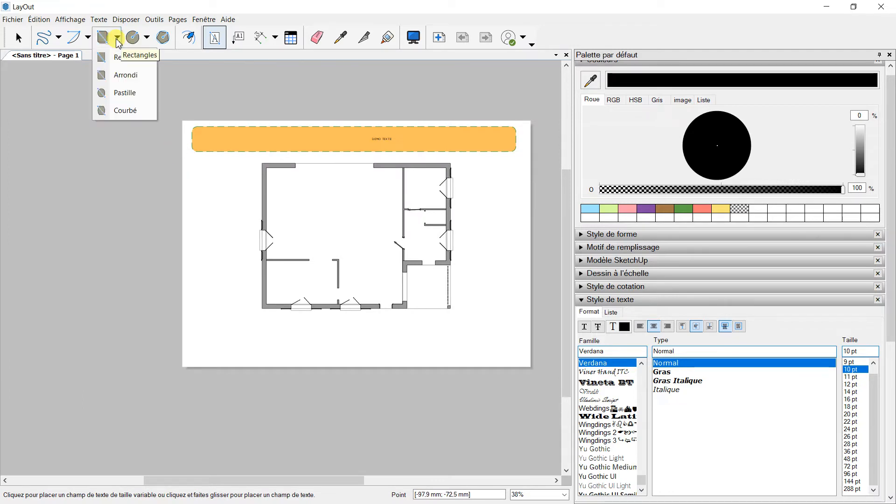
click(102, 61)
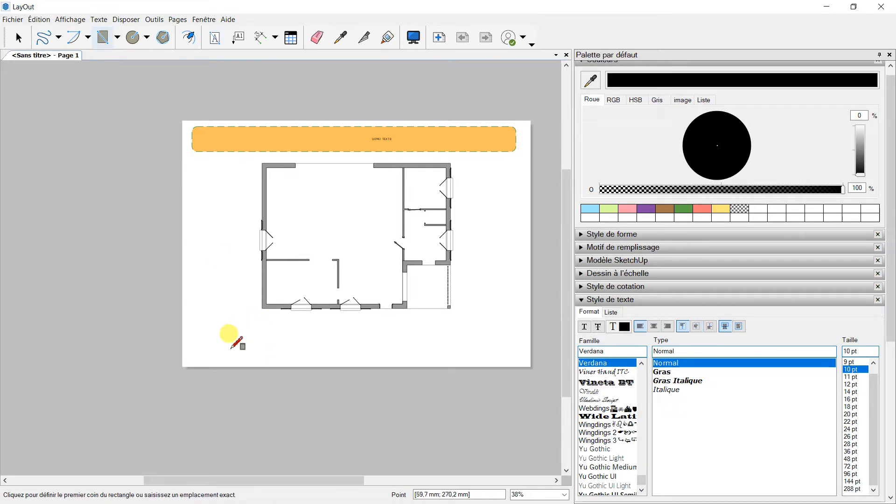
click(216, 333)
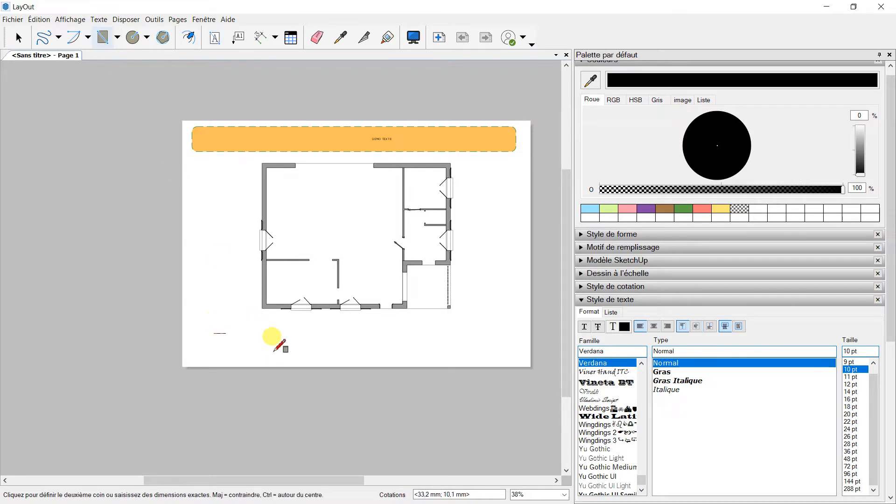
click(488, 355)
click(489, 354)
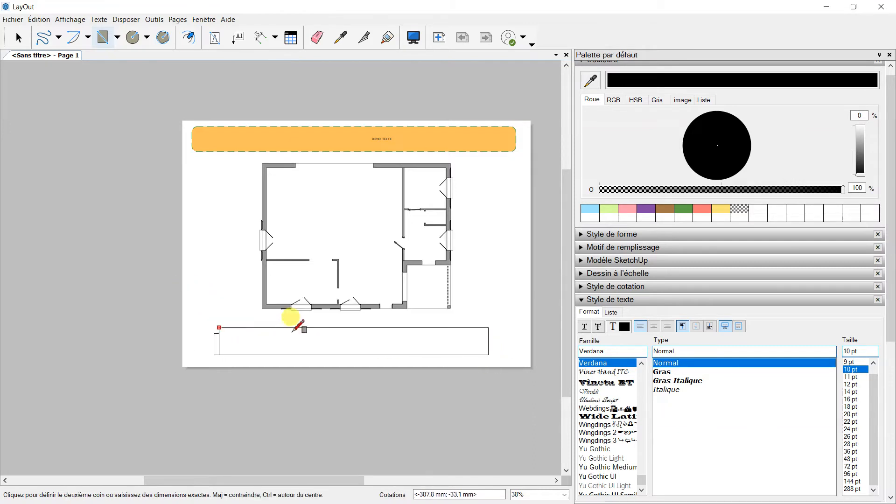
key(Escape)
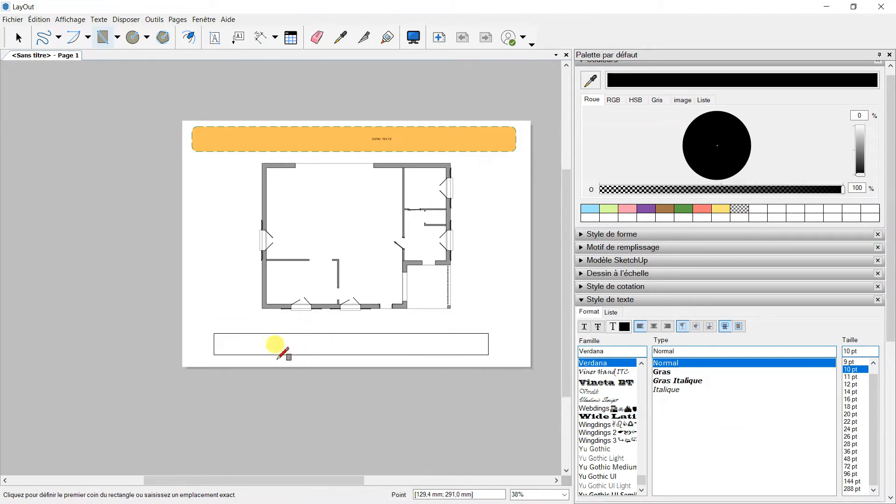
Step: Draw a straight horizontal line across the middle of the rectangle below the floor plan, from its left edge to its right edge
click(62, 41)
click(88, 37)
click(59, 37)
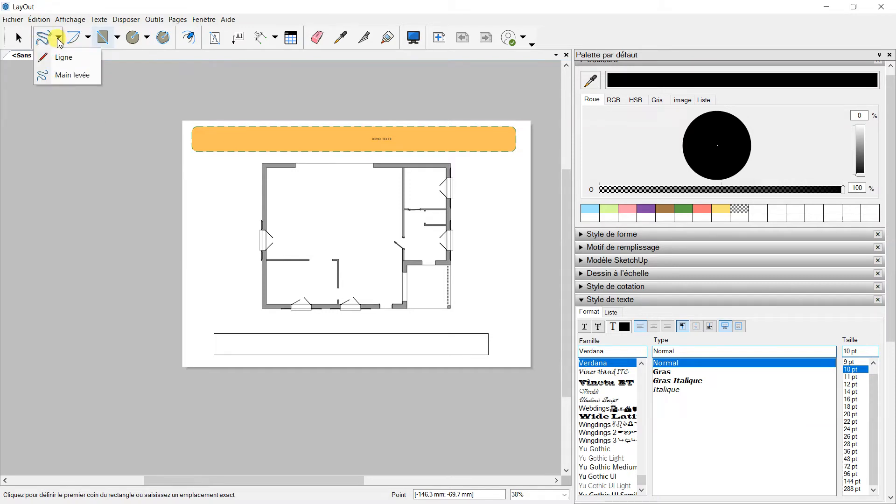
key(Escape)
key(l)
click(213, 344)
click(488, 344)
click(488, 344)
Step: Draw two vertical lines across the full height of the title block rectangle, dividing it into three columns with the middle one widest
scroll(371, 322, up, 3)
scroll(385, 339, down, 2)
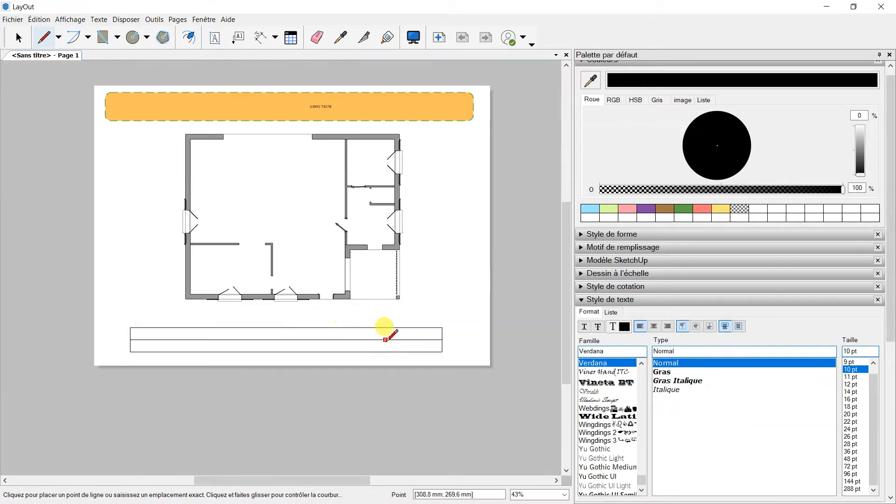
scroll(386, 339, up, 2)
click(368, 322)
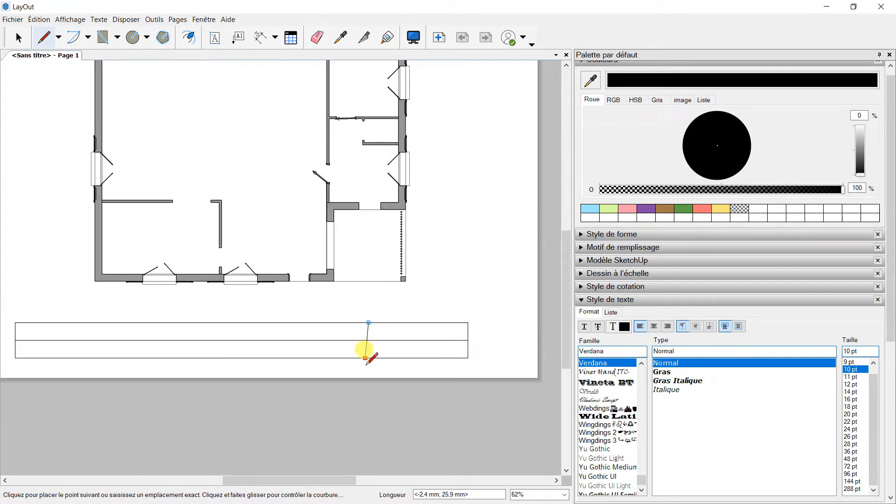
double_click(369, 357)
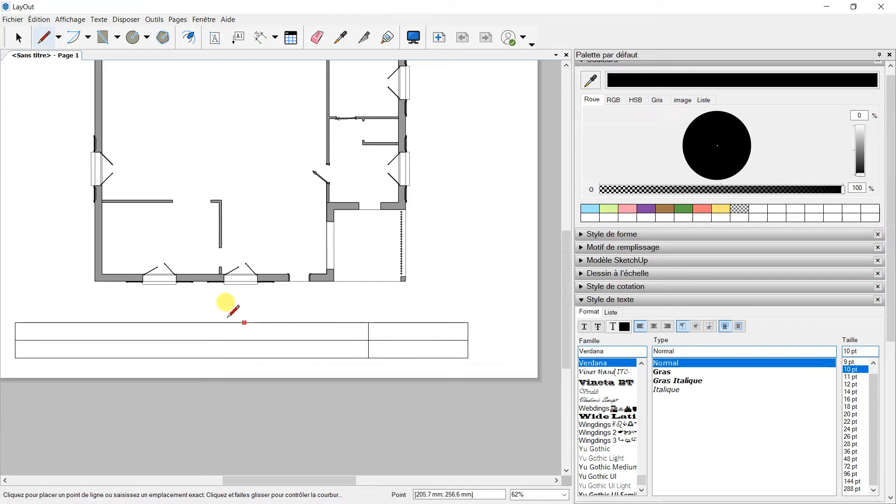
click(161, 323)
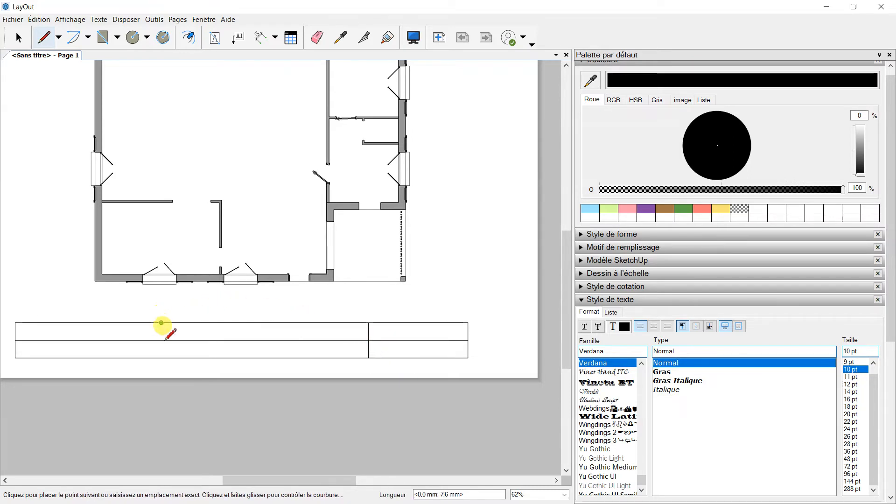
double_click(161, 358)
Step: Split the title block's horizontal line at the left vertical divider and delete the segment inside the left column
middle_drag(157, 334, 300, 310)
scroll(300, 310, up, 2)
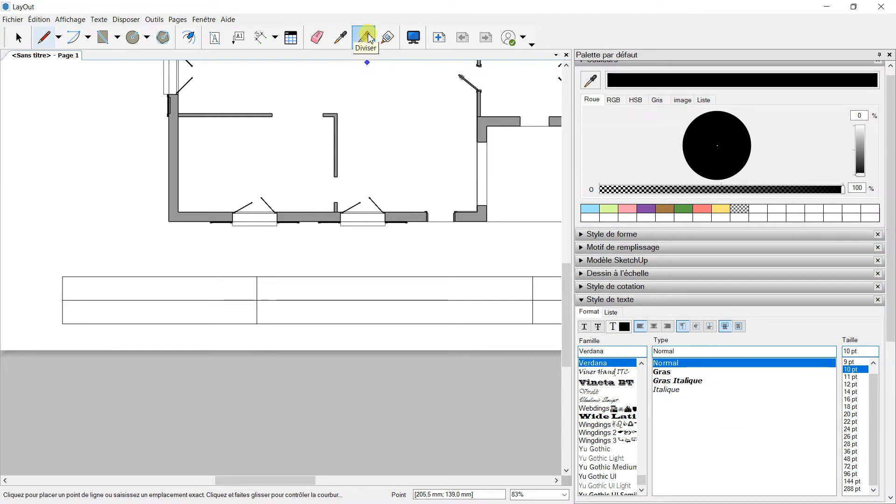
click(19, 37)
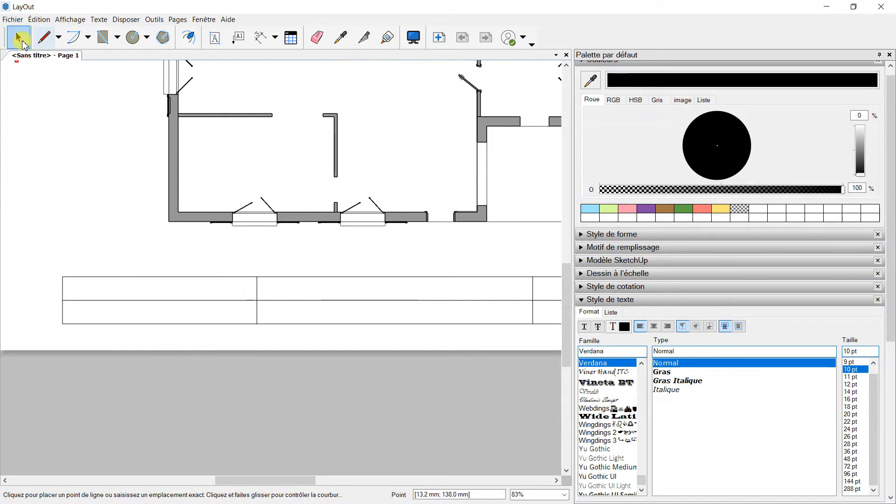
click(210, 300)
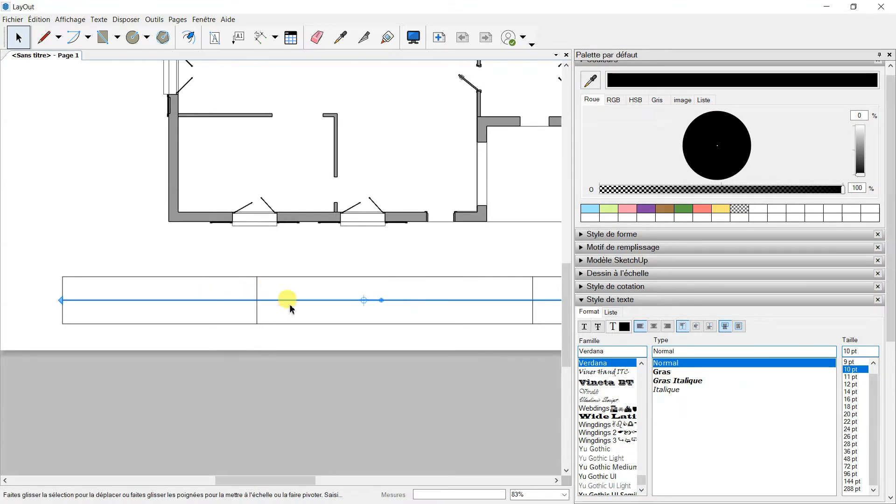
click(363, 38)
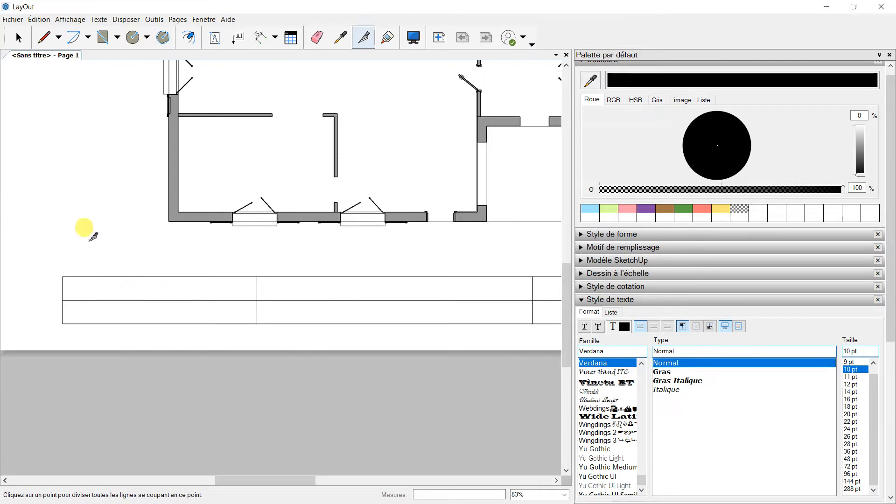
click(16, 44)
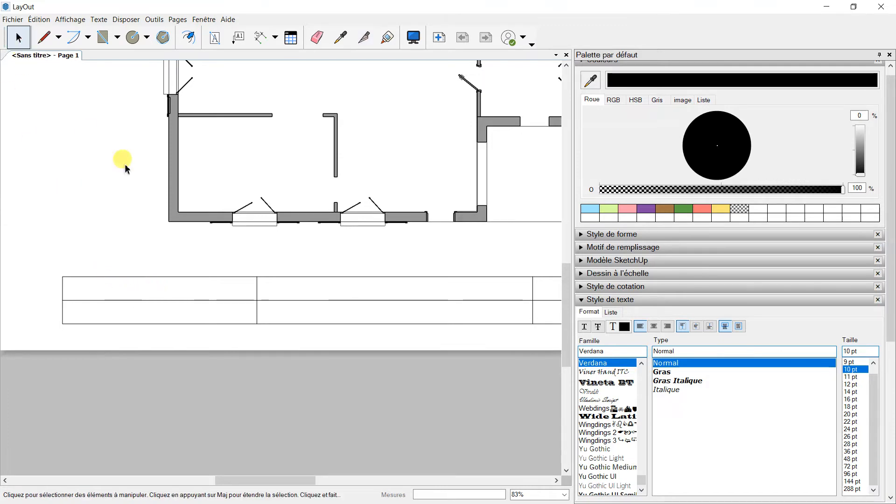
click(189, 301)
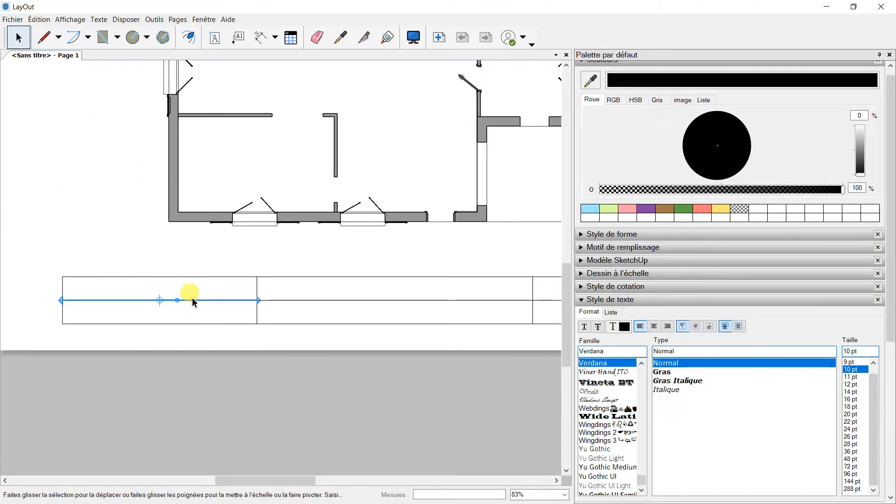
key(Delete)
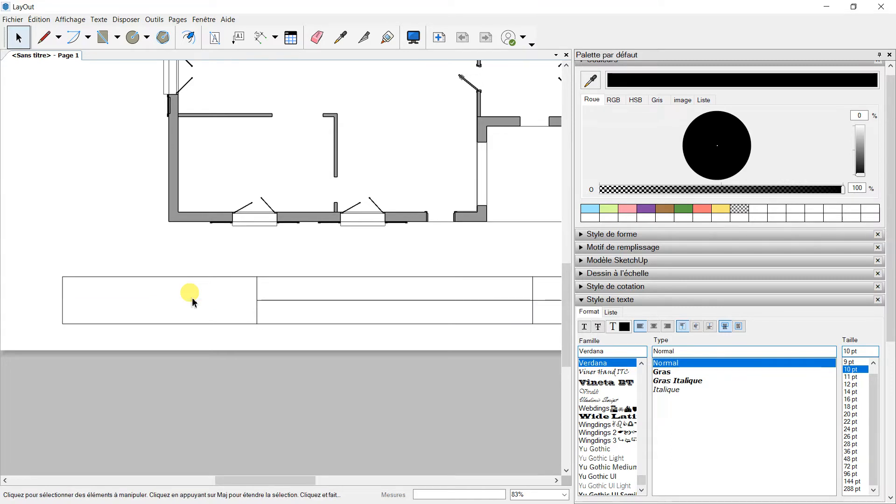
scroll(192, 296, down, 4)
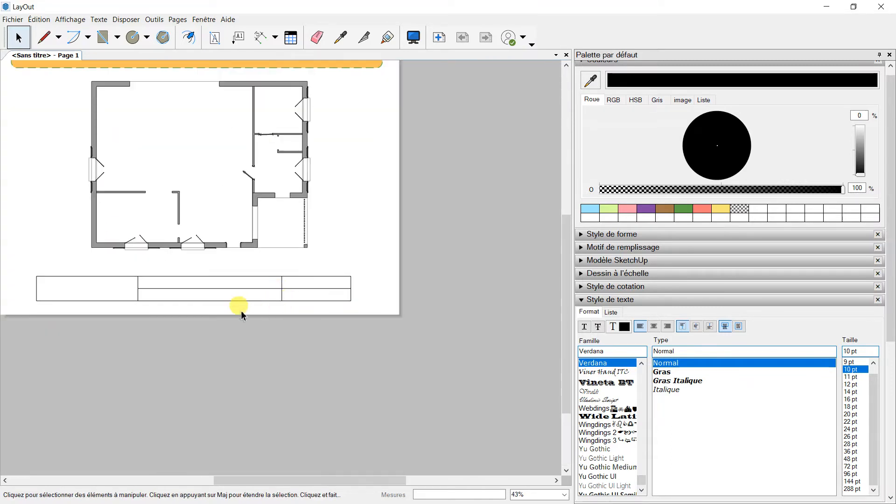
Step: Add a text box reading NOM DU PROJET in the title block's upper middle cell, centred horizontally and anchored at the centre
middle_drag(193, 291, 218, 255)
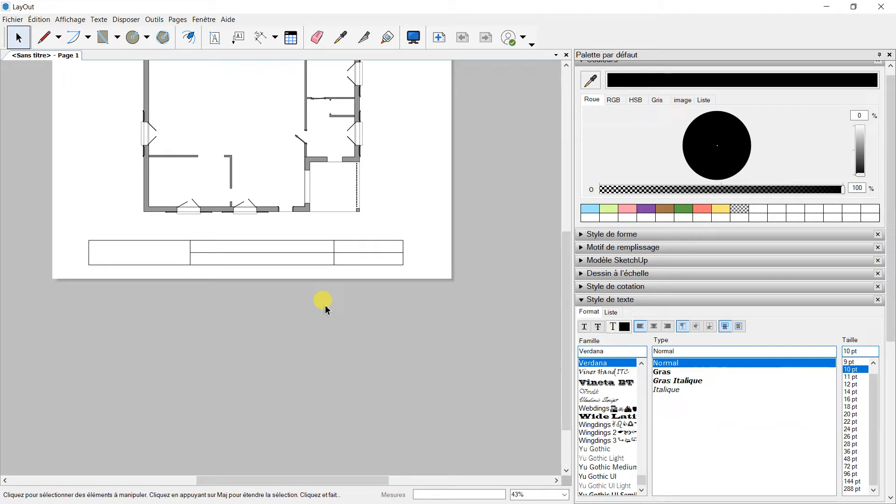
click(214, 39)
drag(189, 241, 334, 252)
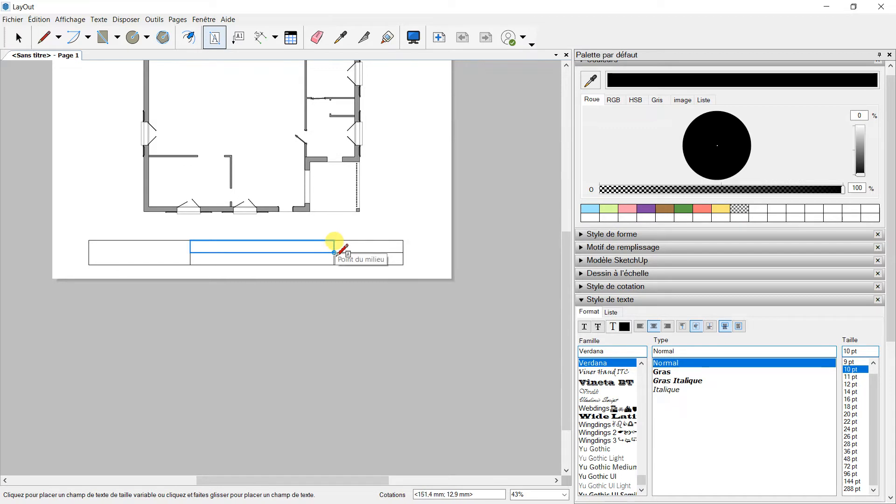
mouse_move(334, 252)
mouse_down()
mouse_move(214, 239)
mouse_move(190, 227)
mouse_move(334, 252)
mouse_up()
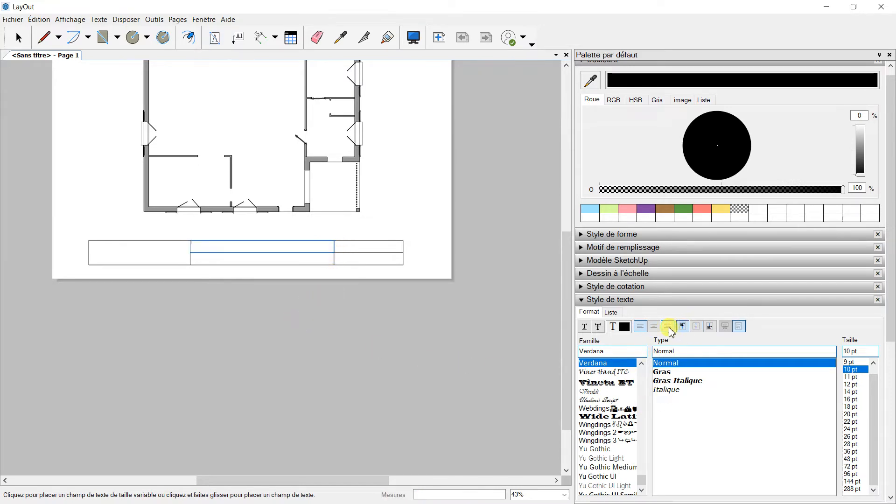
click(654, 327)
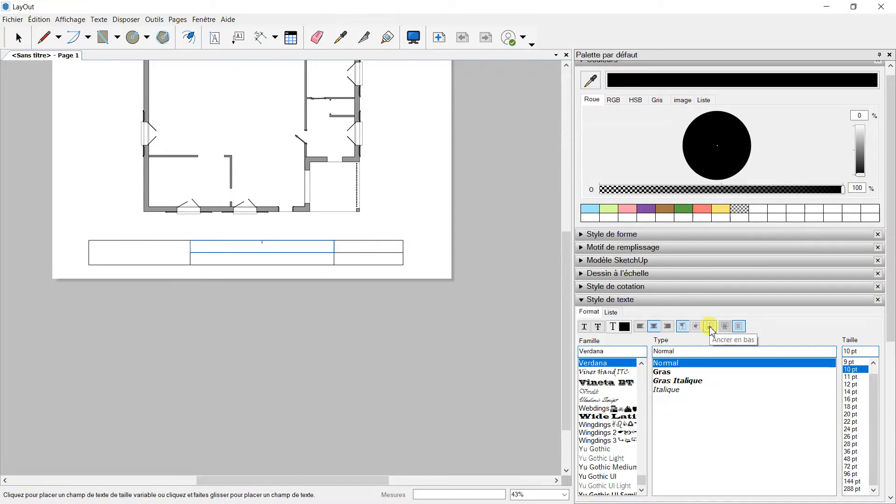
click(696, 326)
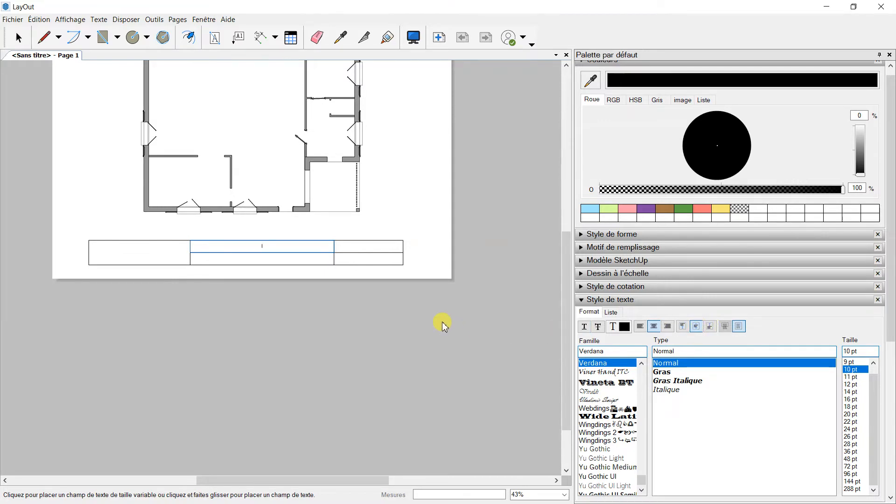
text(NOM DU PROJET)
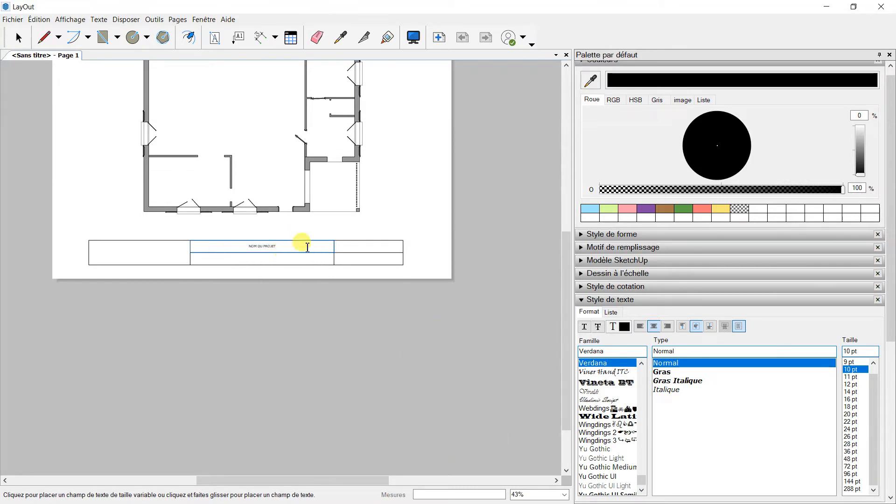
key(Escape)
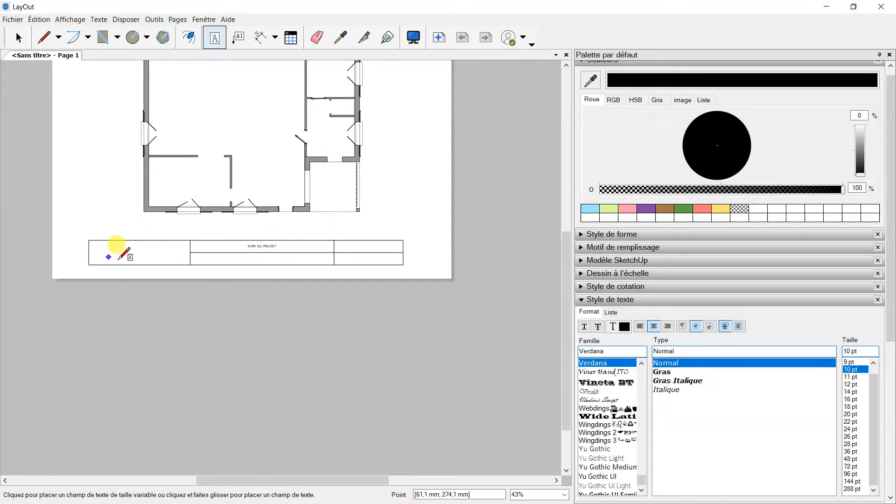
Step: Insert the wooden pallet picture file onto the page
scroll(140, 238, up, 2)
scroll(149, 236, down, 2)
scroll(150, 237, up, 2)
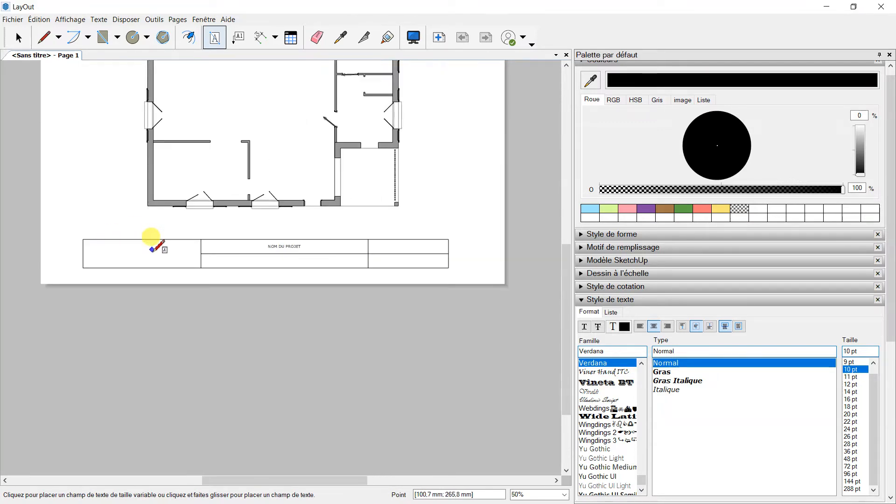
scroll(201, 179, up, 1)
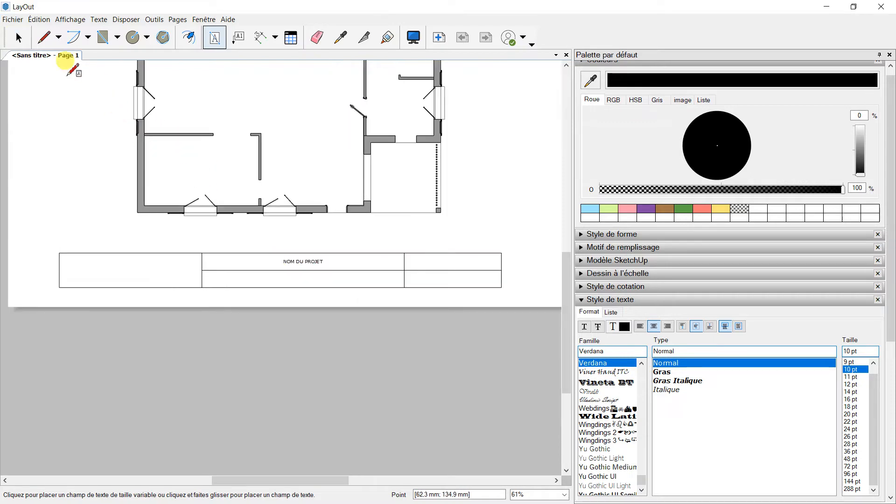
click(12, 20)
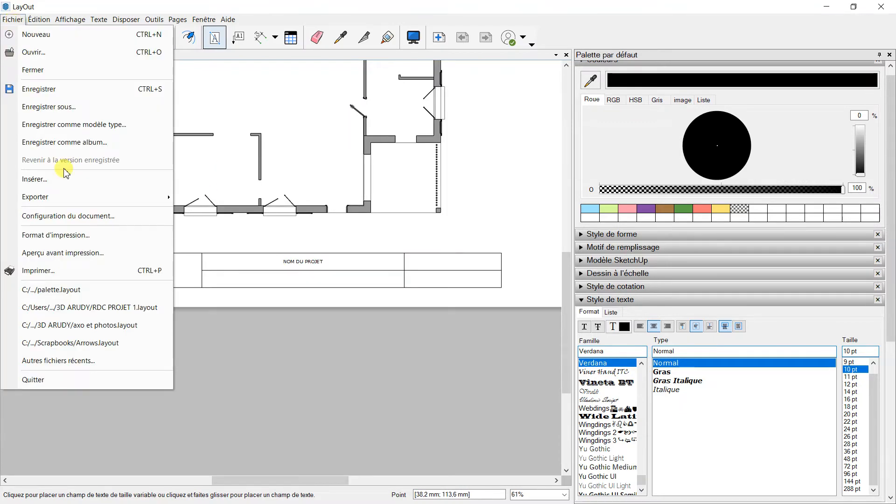
click(47, 180)
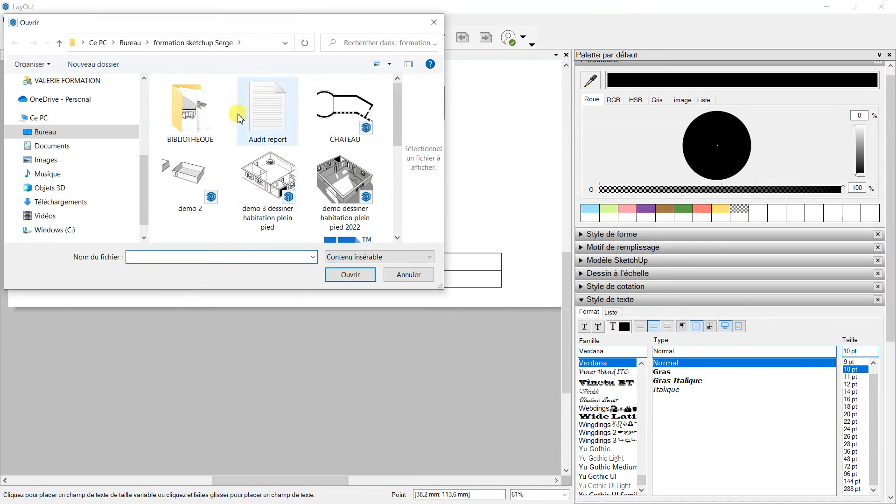
scroll(190, 191, down, 5)
click(186, 116)
click(349, 275)
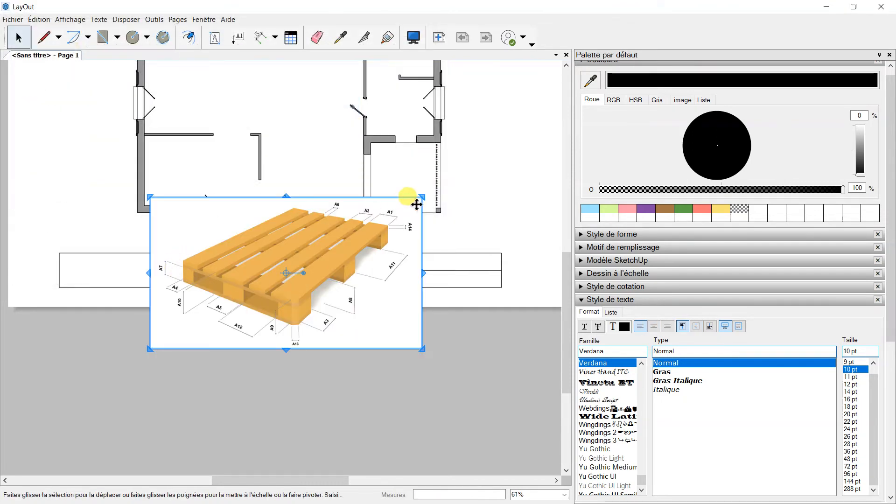
Step: Scale the pallet picture down to the title block's height and place it inside the left cell as a logo
drag(425, 195, 117, 272)
click(235, 371)
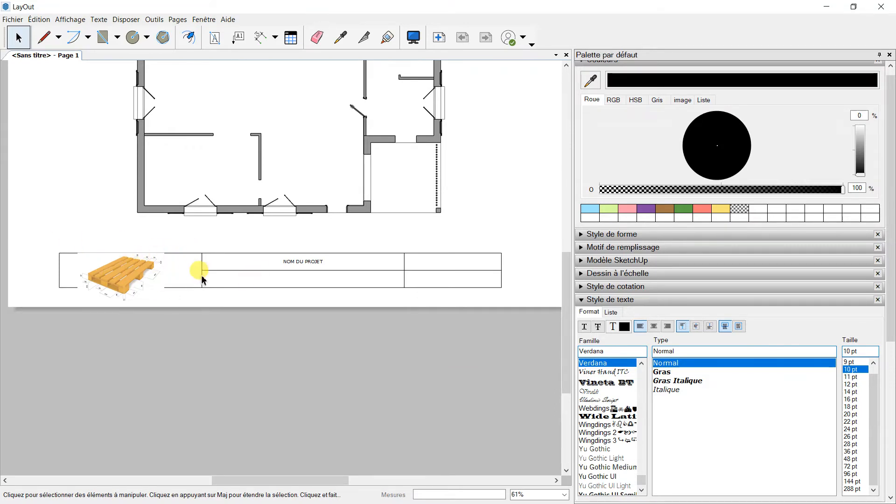
click(116, 270)
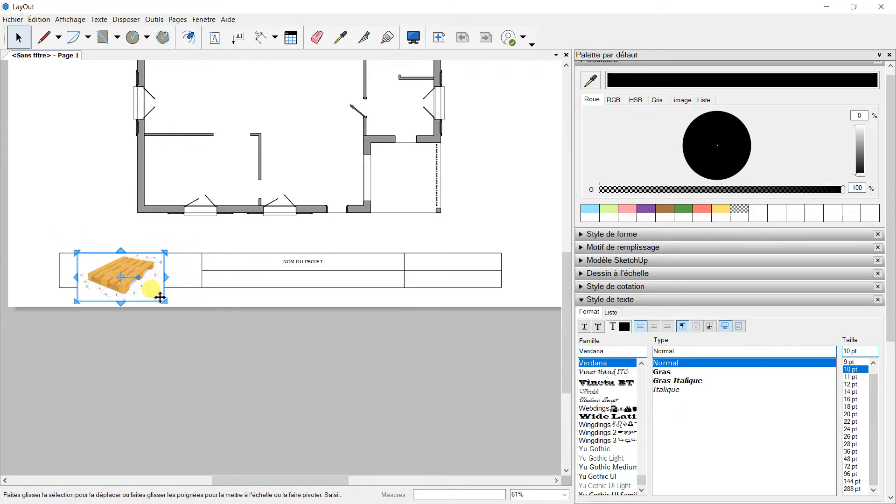
drag(166, 304, 138, 287)
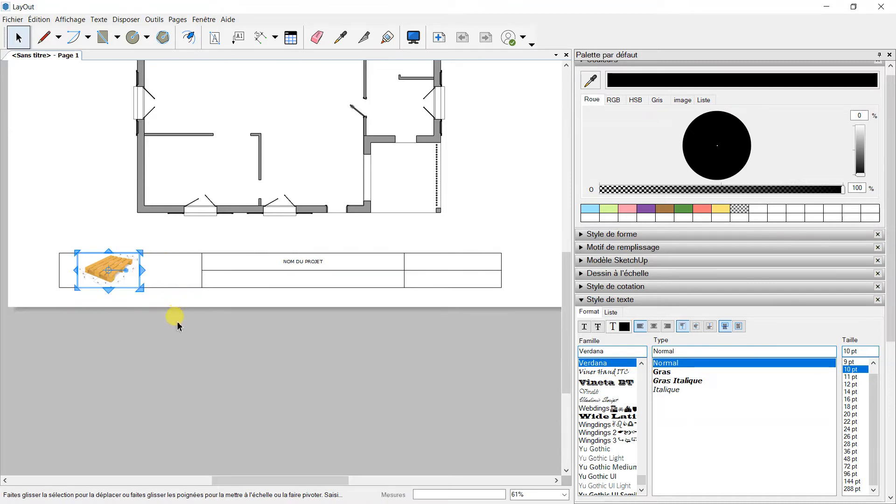
click(177, 324)
Step: Draw a table of five columns and eight rows, about 71 mm wide, to the right of the floor plan's upper part
scroll(181, 312, down, 2)
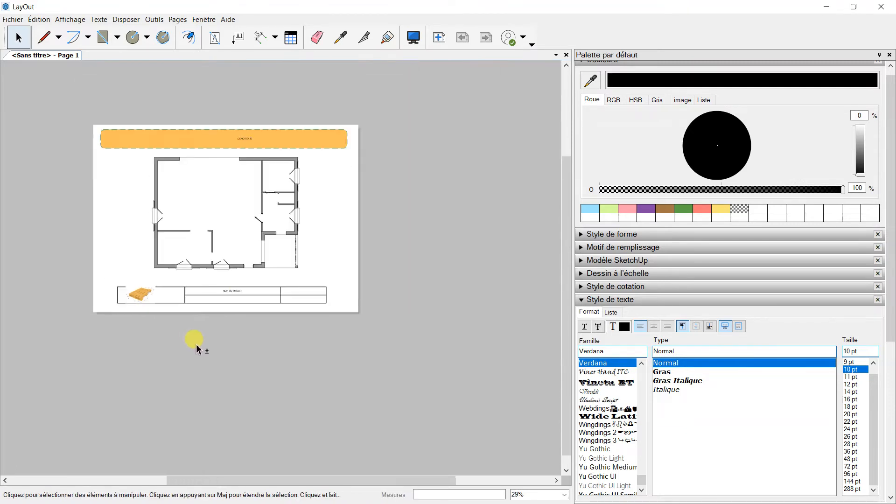
scroll(229, 354, up, 2)
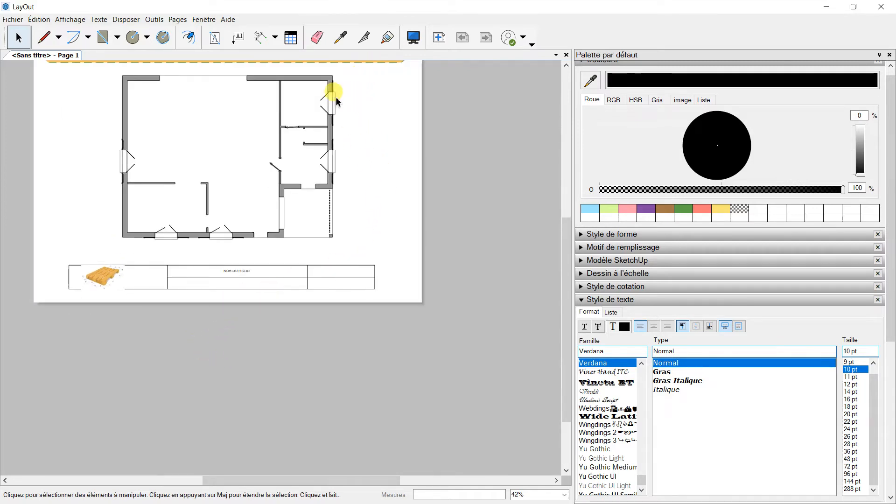
click(291, 41)
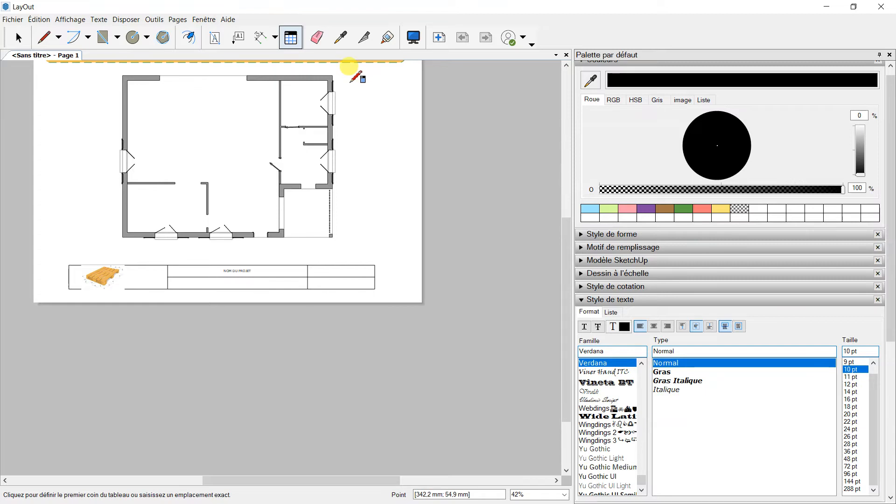
drag(350, 78, 410, 117)
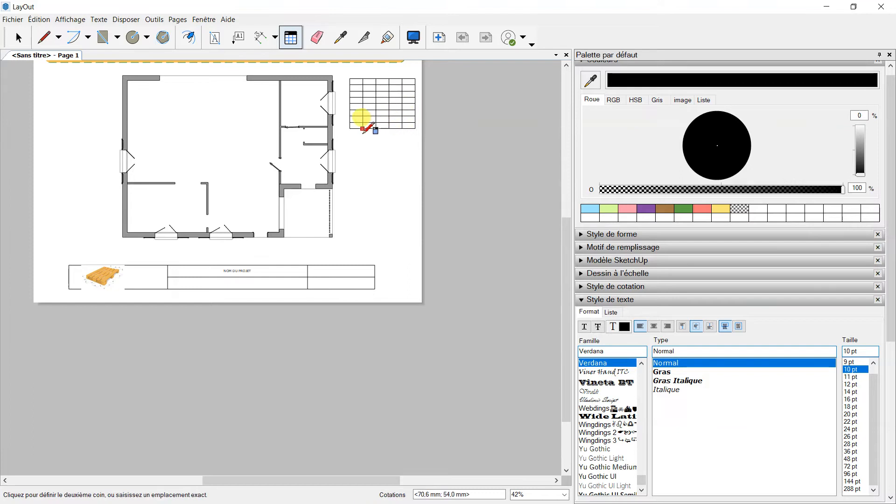
scroll(376, 114, up, 2)
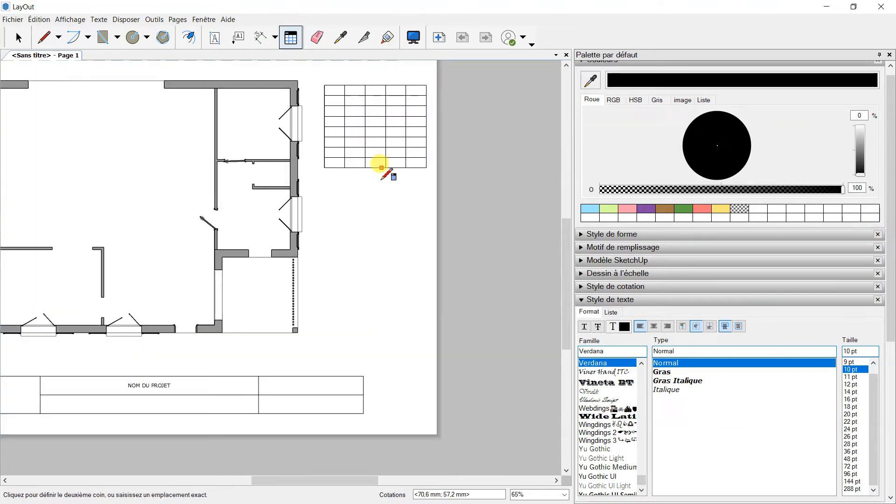
click(376, 128)
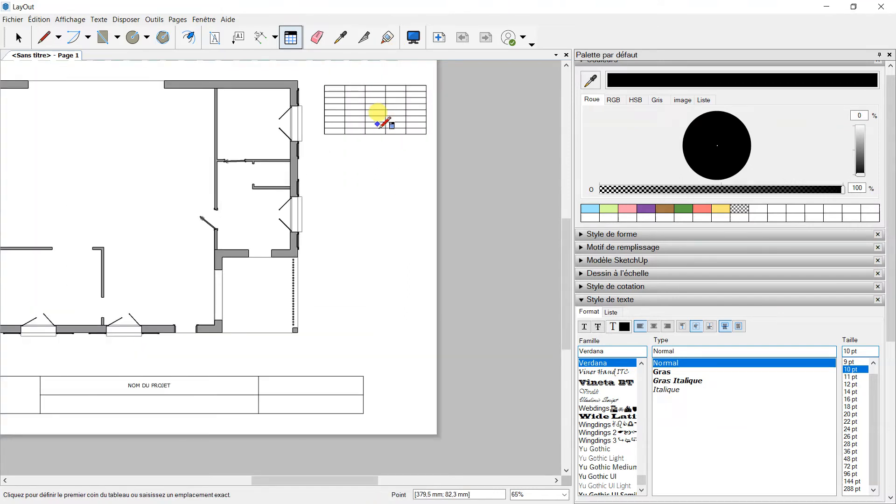
scroll(376, 121, up, 3)
middle_drag(375, 110, 370, 247)
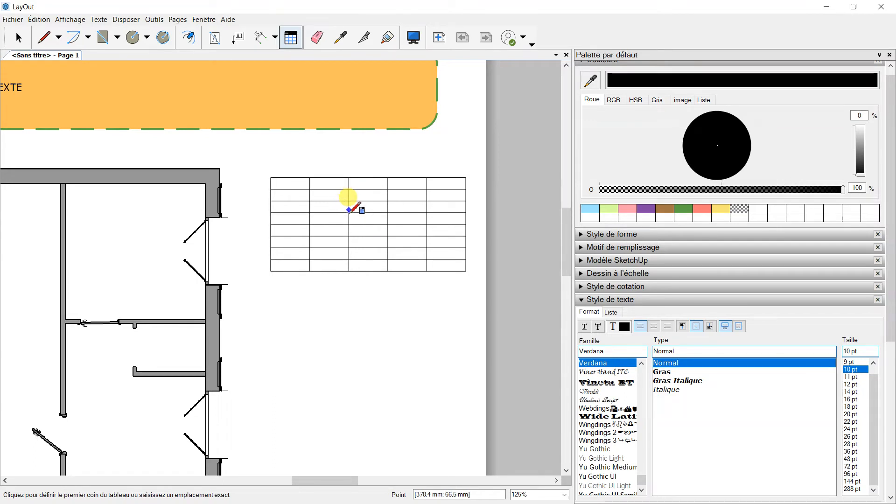
Step: Open the table beside the floor plan for cell editing
click(16, 43)
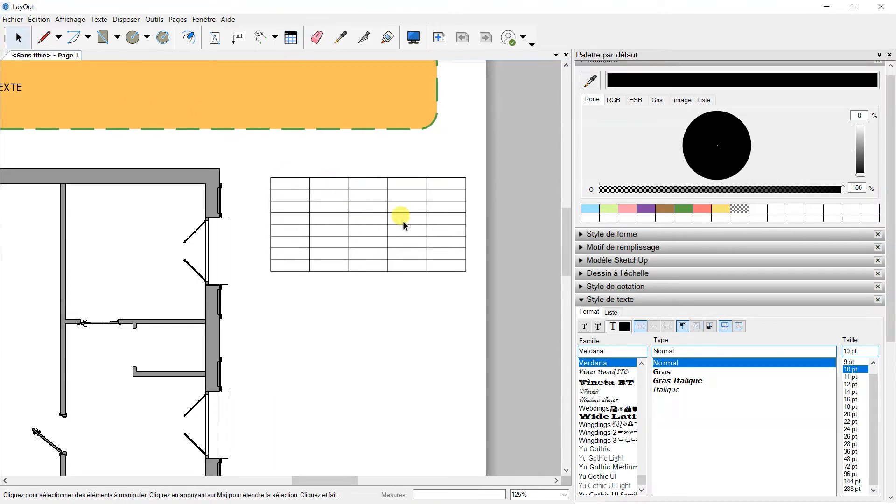
click(310, 187)
double_click(280, 182)
click(319, 159)
click(299, 156)
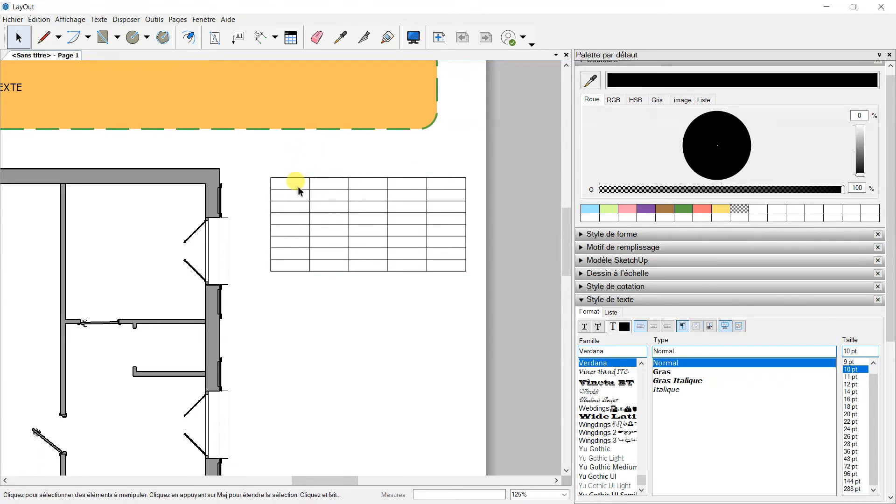
click(298, 186)
click(296, 142)
double_click(290, 187)
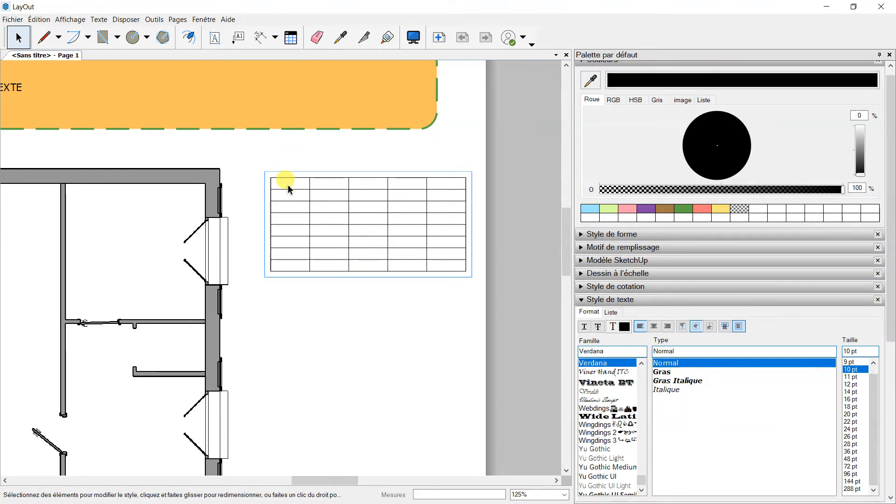
Step: Merge the table's four cells spanning the first two rows and first two columns
click(289, 187)
mouse_move(307, 189)
mouse_down()
mouse_move(300, 208)
mouse_move(304, 190)
mouse_up()
click(294, 197)
double_click(306, 190)
click(293, 189)
drag(294, 183, 326, 190)
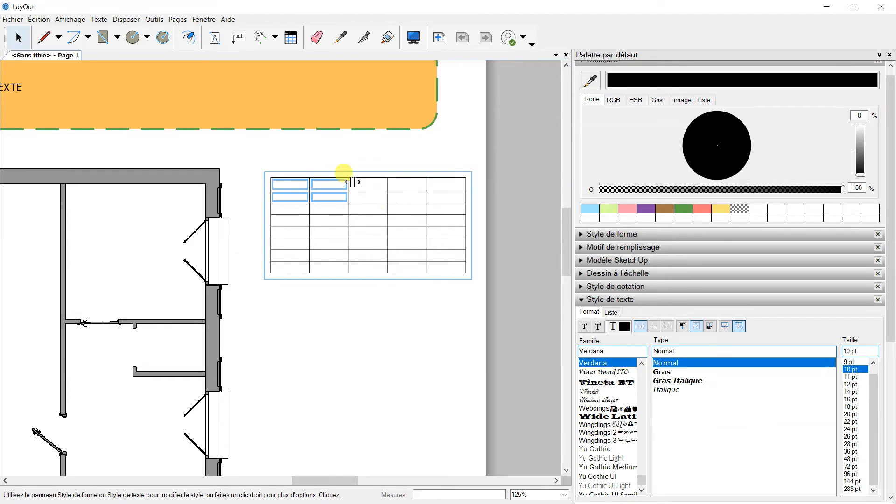
right_click(325, 191)
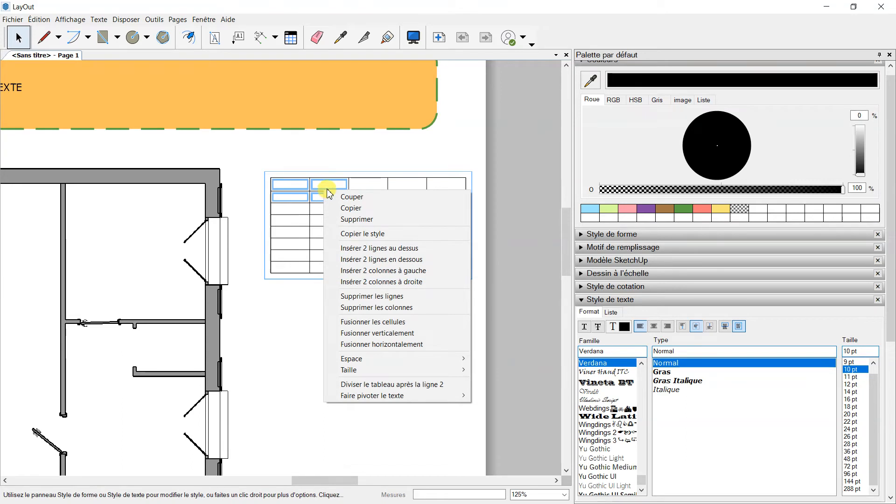
click(386, 323)
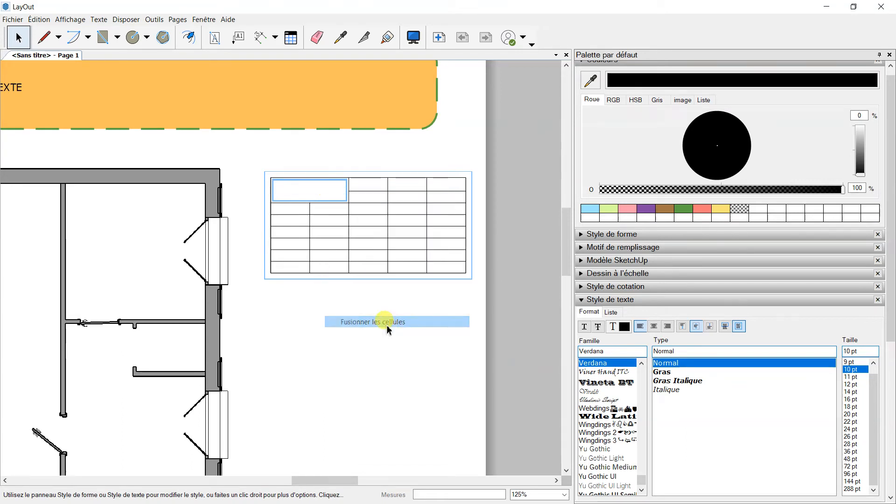
key(Escape)
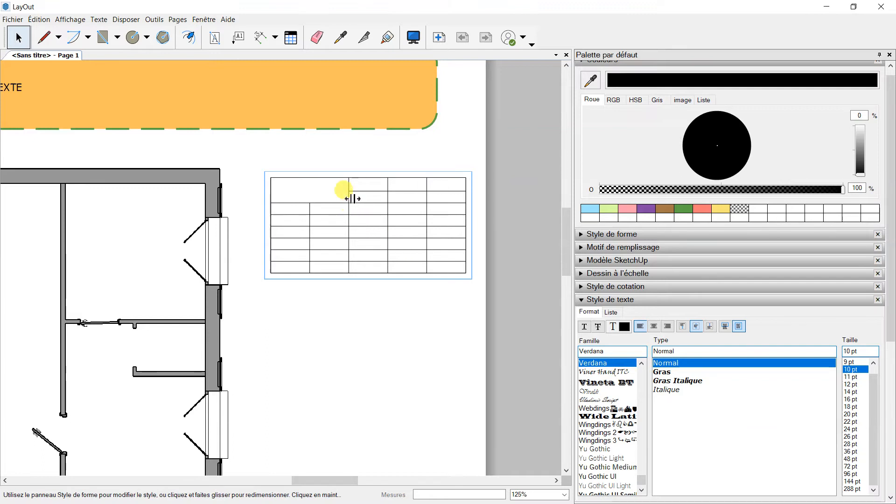
Step: Enter TEXTE in the table's merged cell and centre it horizontally
scroll(350, 194, down, 6)
scroll(296, 331, up, 2)
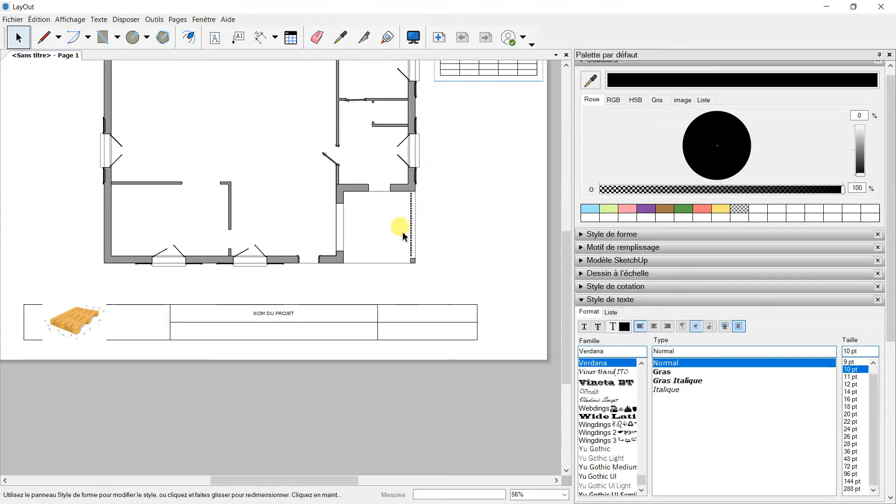
scroll(449, 85, up, 2)
scroll(449, 85, up, 4)
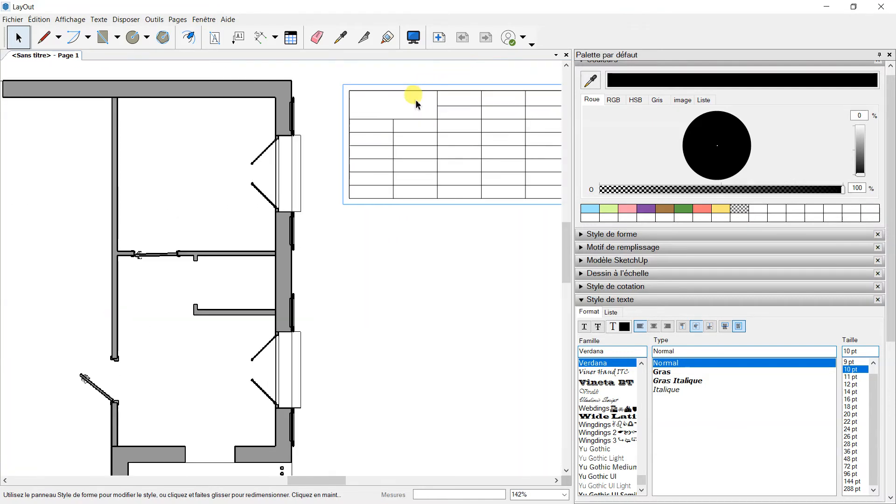
click(394, 110)
double_click(391, 110)
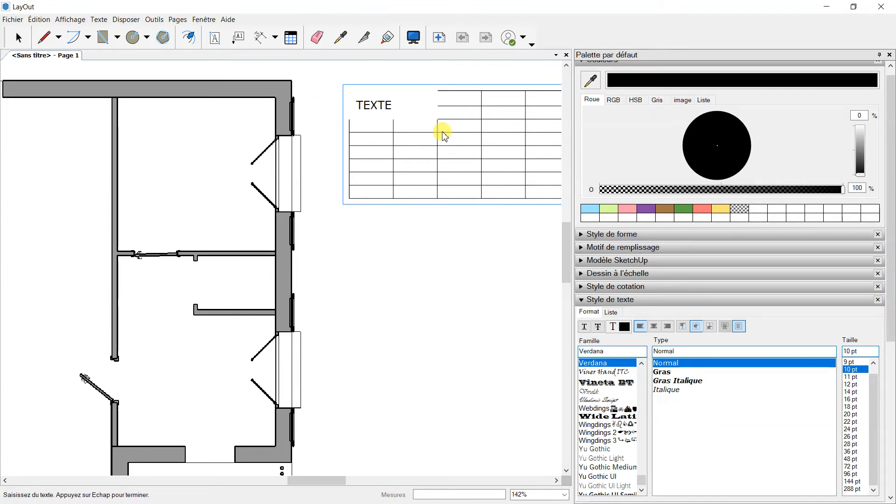
drag(401, 107, 348, 111)
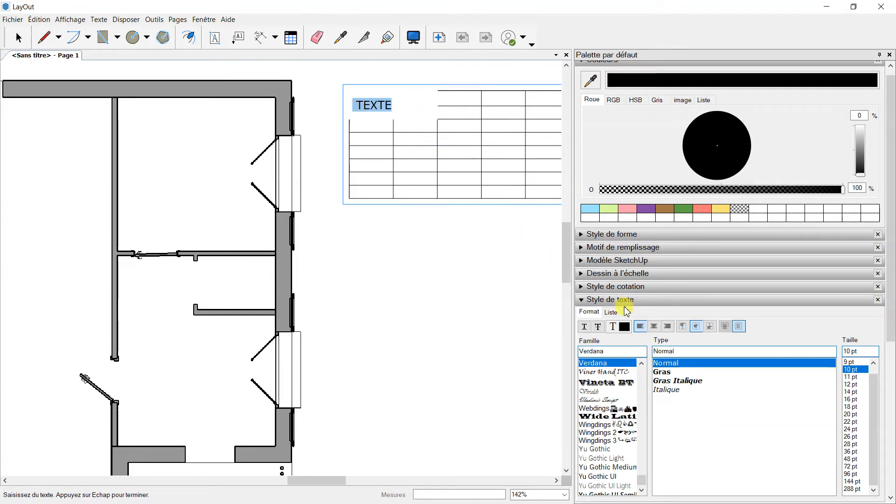
click(654, 328)
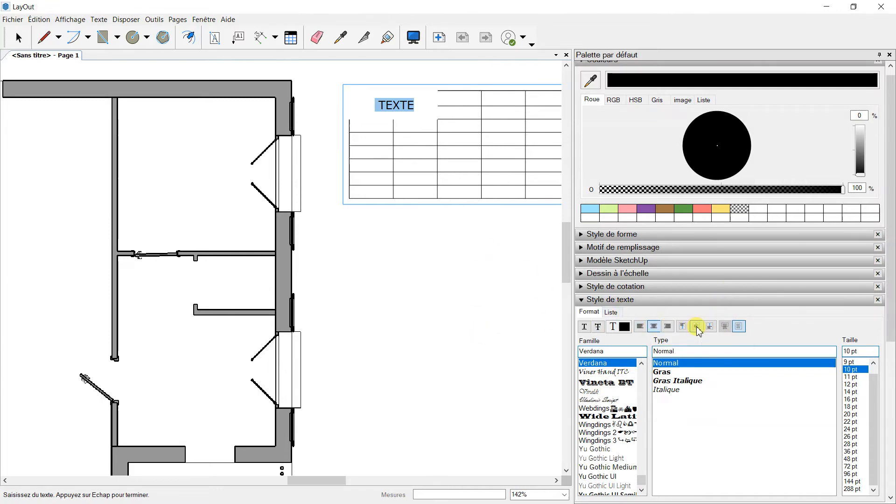
key(Escape)
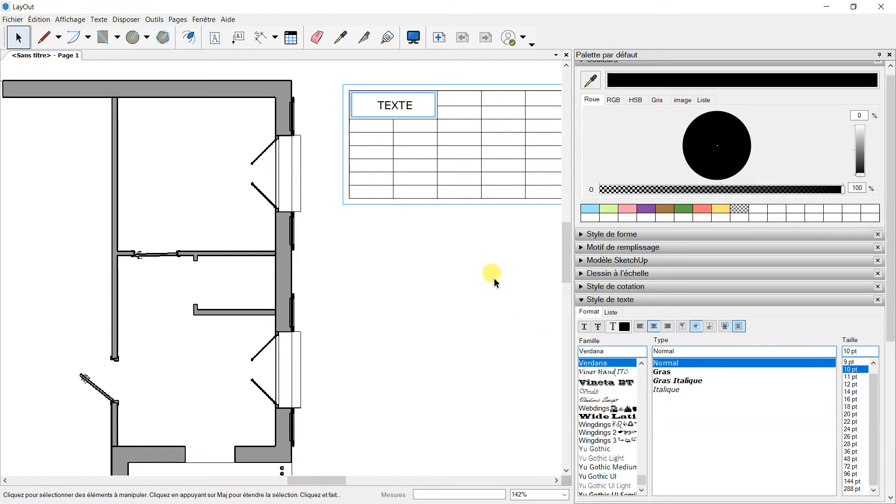
Step: Leave the table's cell editing and review the whole page with its banner, floor plan, table and title block
scroll(467, 287, down, 5)
scroll(454, 289, down, 2)
scroll(458, 279, up, 2)
scroll(464, 234, down, 2)
scroll(463, 246, up, 1)
scroll(455, 240, up, 1)
scroll(464, 249, down, 2)
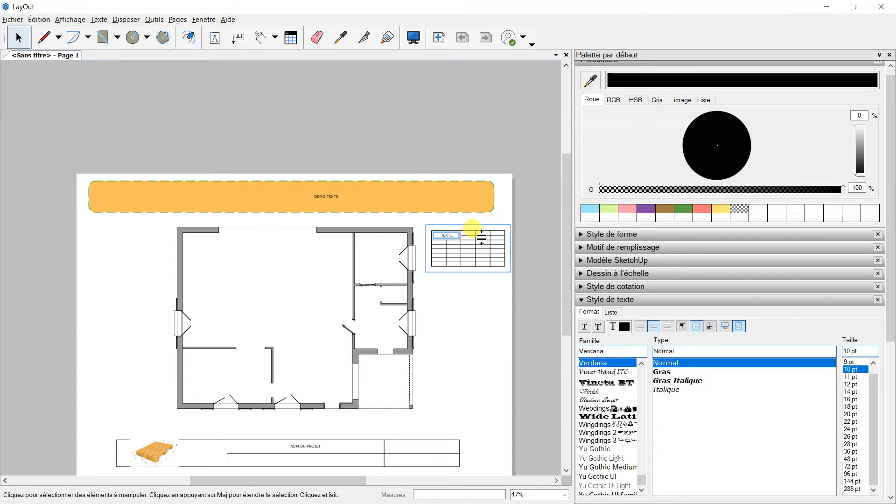
scroll(473, 237, up, 5)
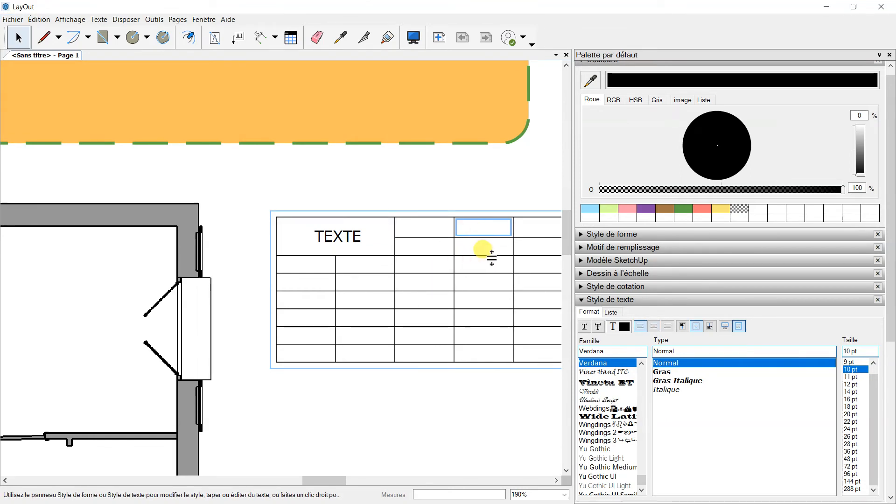
click(485, 402)
scroll(460, 275, down, 1)
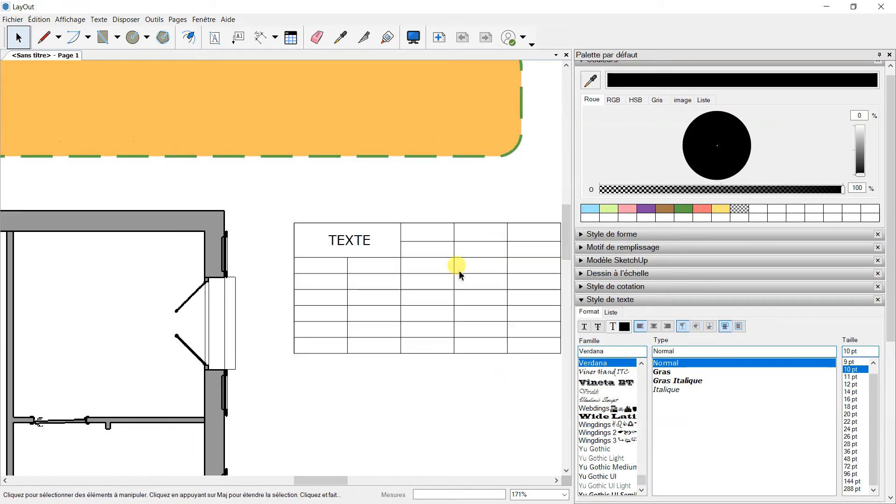
scroll(460, 275, down, 10)
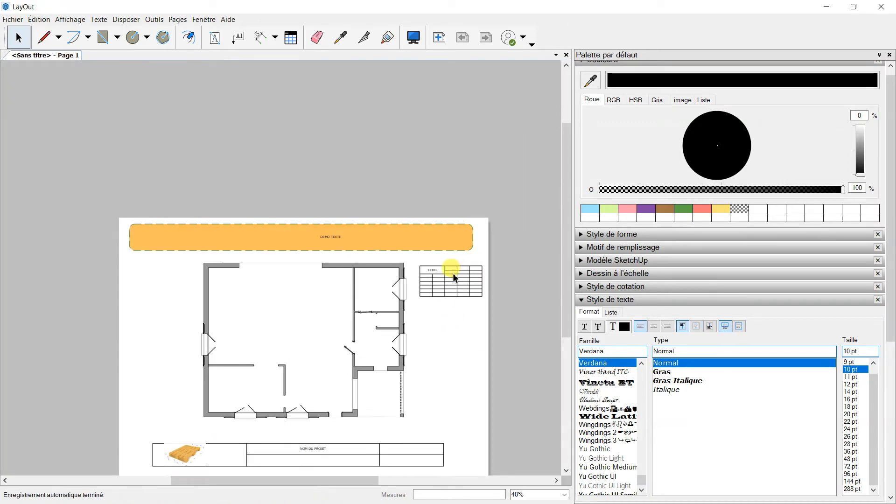
click(338, 240)
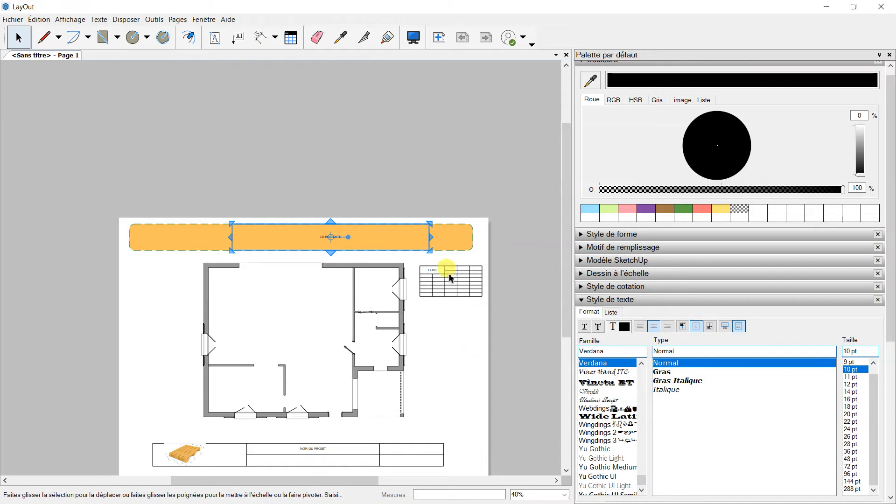
scroll(462, 358, down, 1)
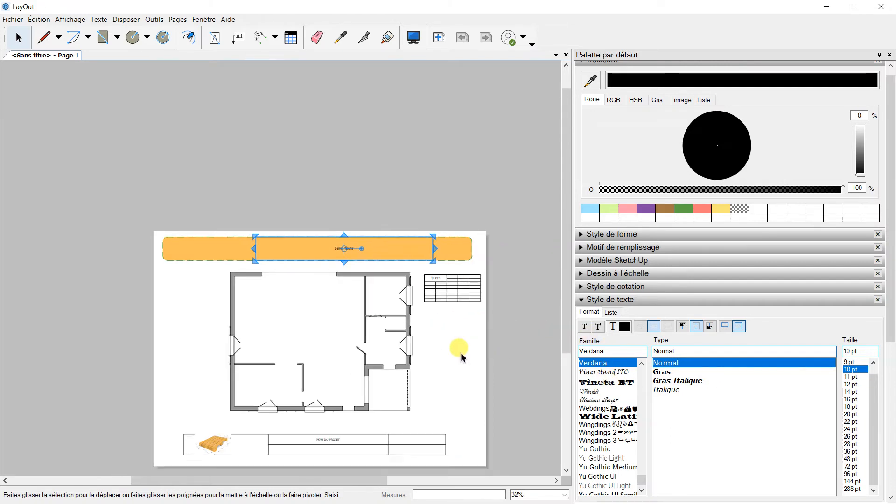
scroll(462, 359, up, 1)
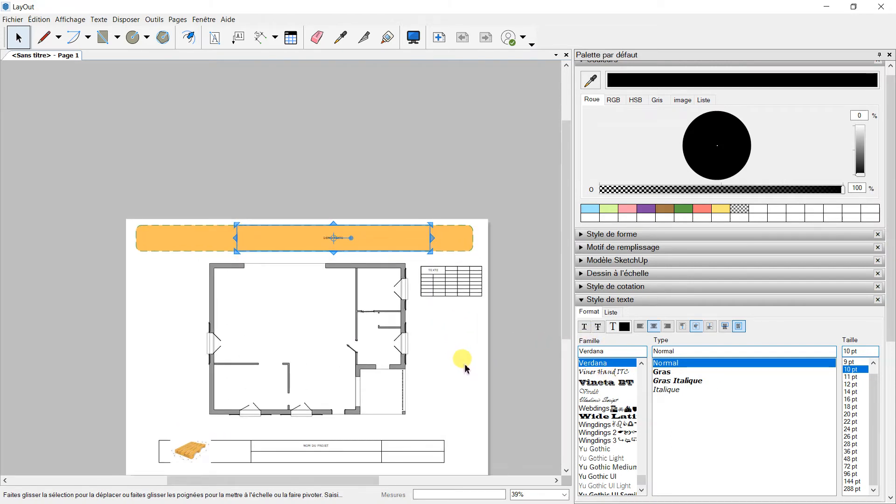
Step: Duplicate Page 1 five times so the document contains six pages
click(582, 300)
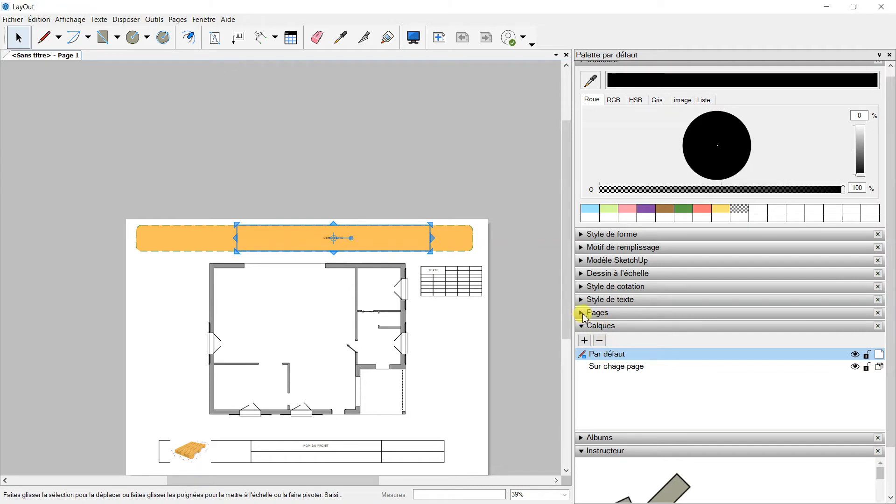
click(585, 314)
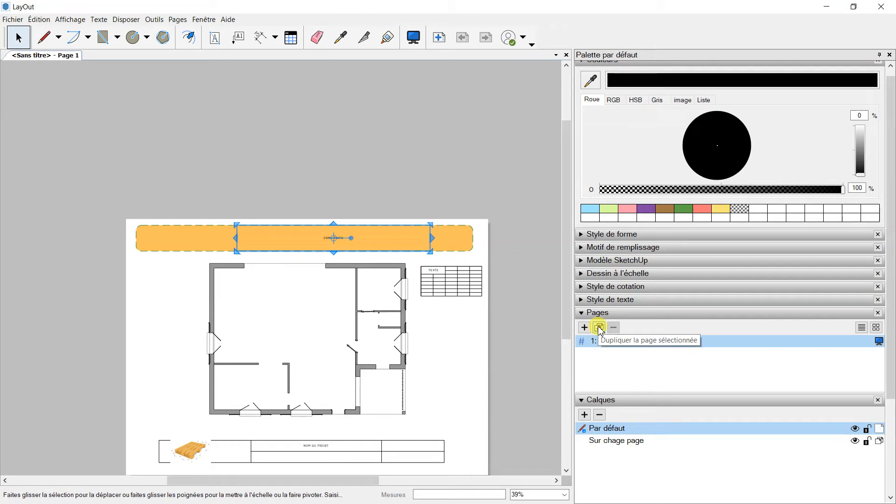
click(599, 327)
click(599, 327)
click(599, 328)
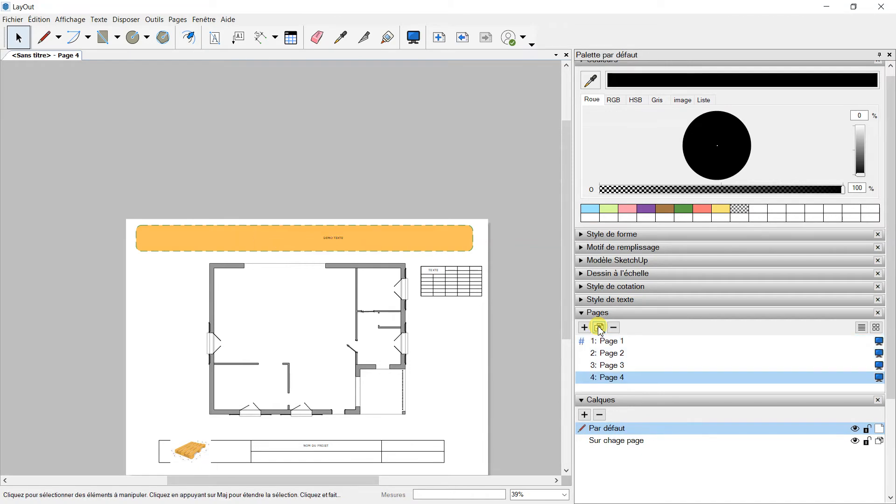
click(599, 328)
click(599, 327)
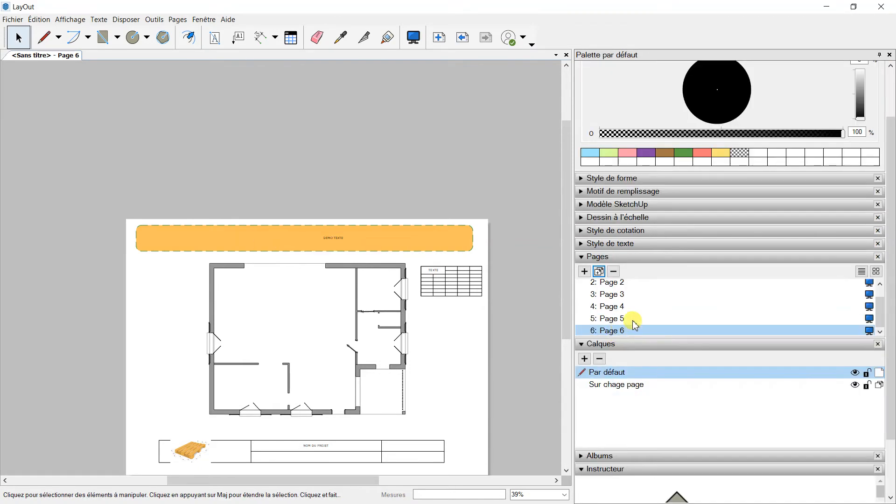
Step: Switch the model viewport on Page 3 to the façade scene and reset all its viewport overrides
click(616, 294)
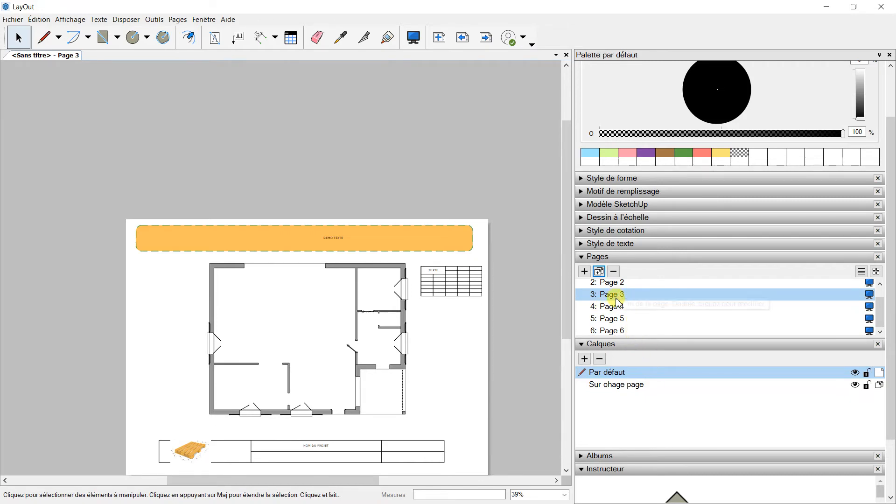
click(353, 317)
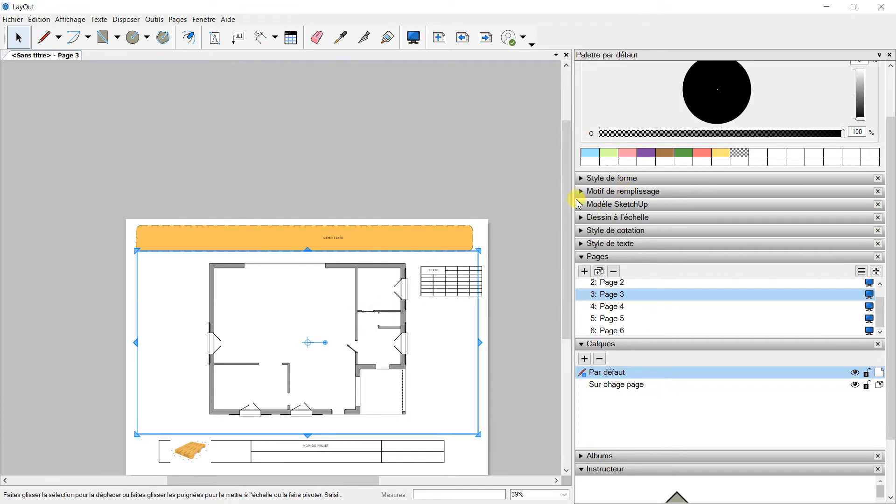
click(581, 205)
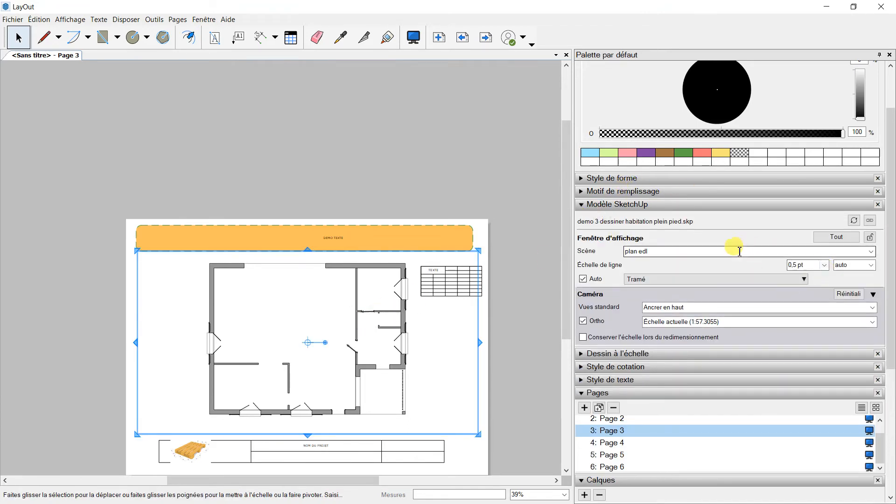
click(870, 252)
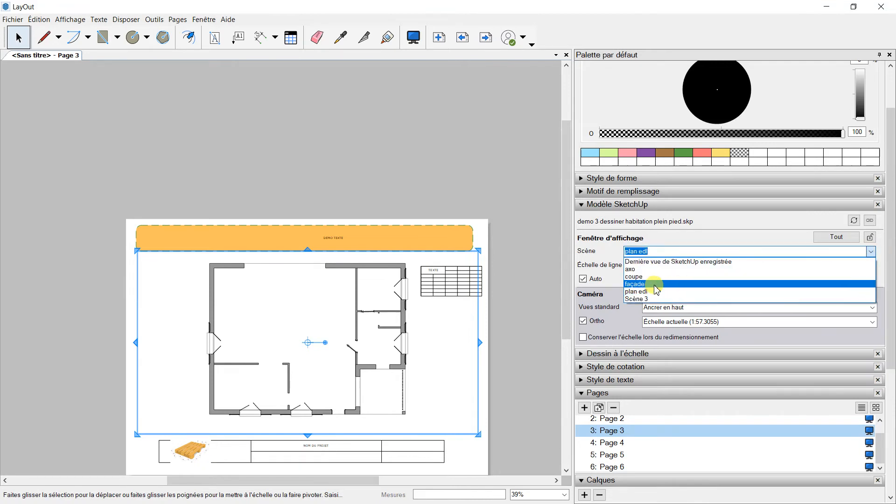
click(652, 285)
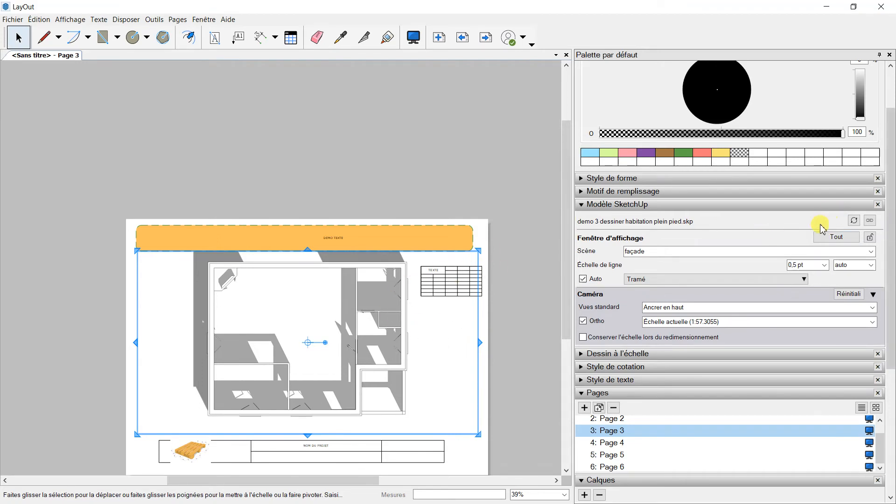
click(839, 238)
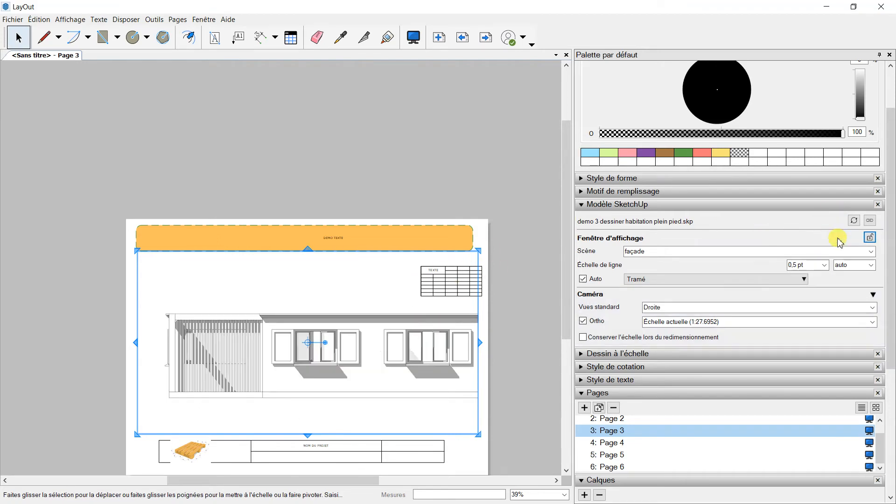
click(485, 341)
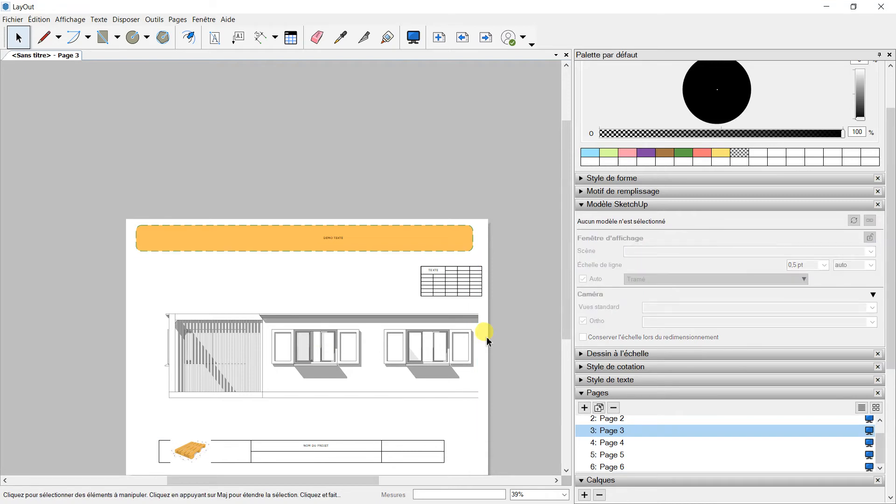
click(609, 418)
click(613, 430)
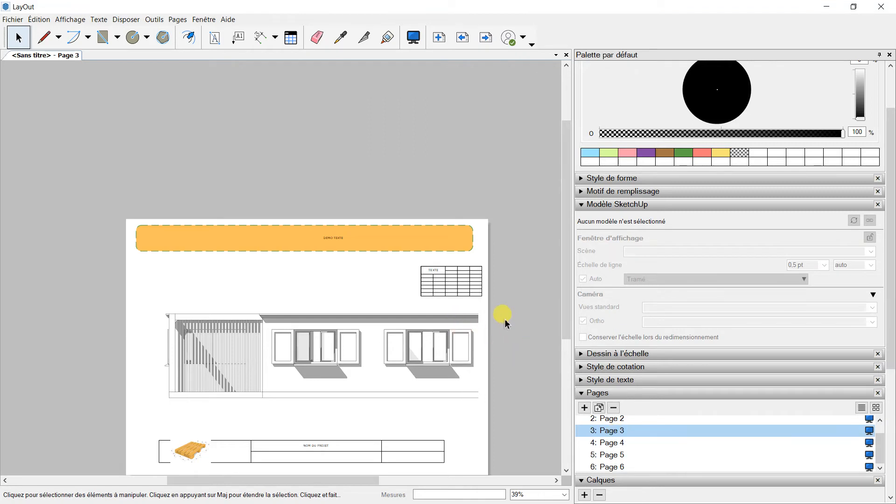
scroll(446, 294, down, 3)
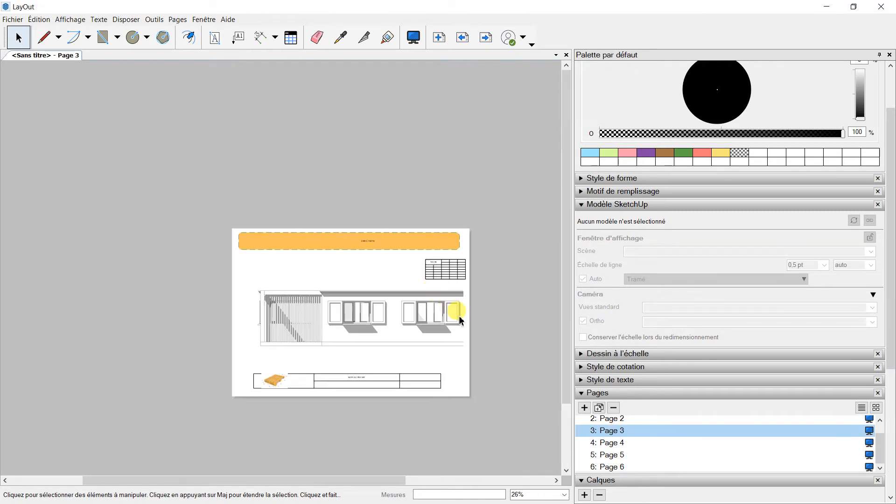
scroll(462, 336, up, 3)
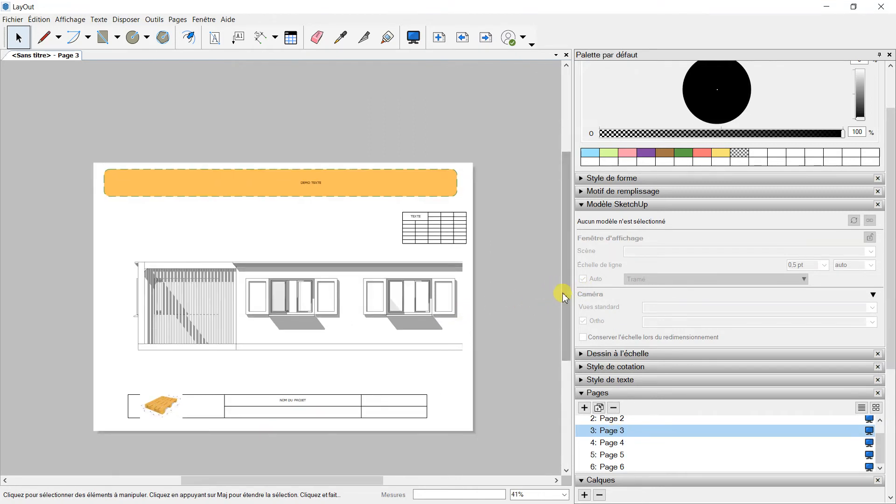
Step: Scale down the floor plan viewport on Page 5 so it occupies the upper-left area beneath the orange banner
click(616, 455)
click(321, 276)
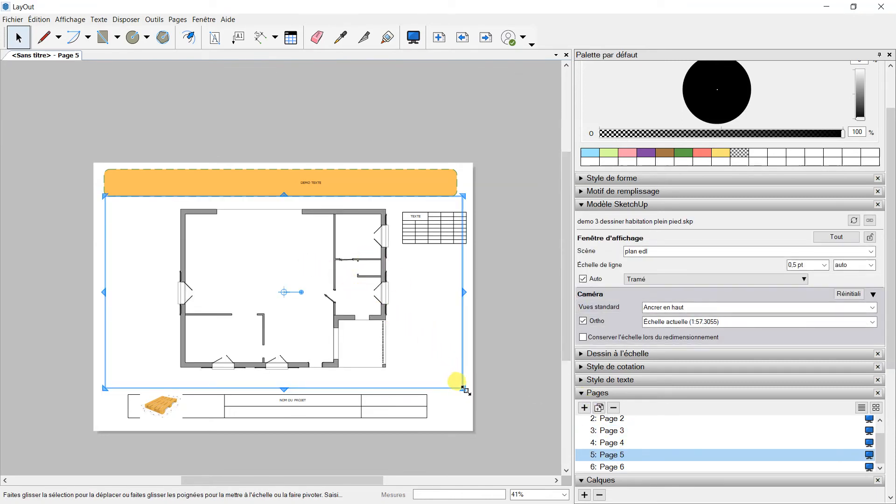
drag(464, 389, 234, 292)
click(303, 323)
click(191, 230)
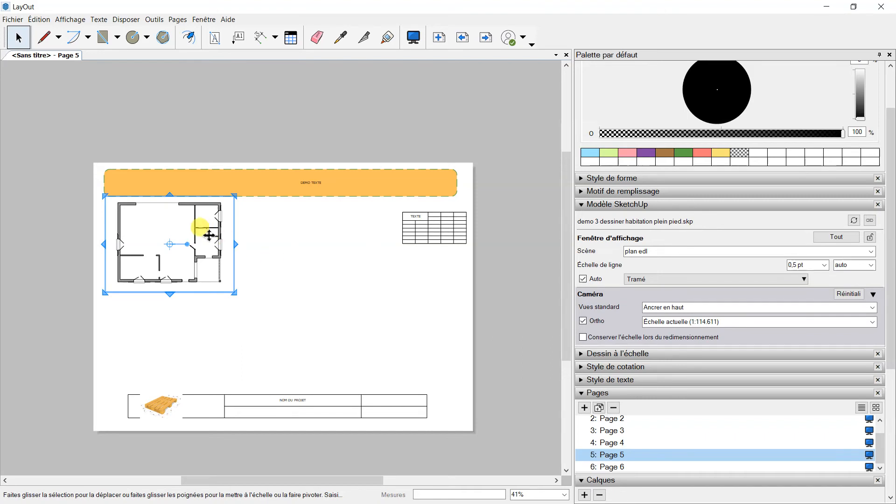
Step: Copy the reduced floor plan viewport on Page 5 twice, placing one copy to its right and one below it
drag(208, 234, 344, 239)
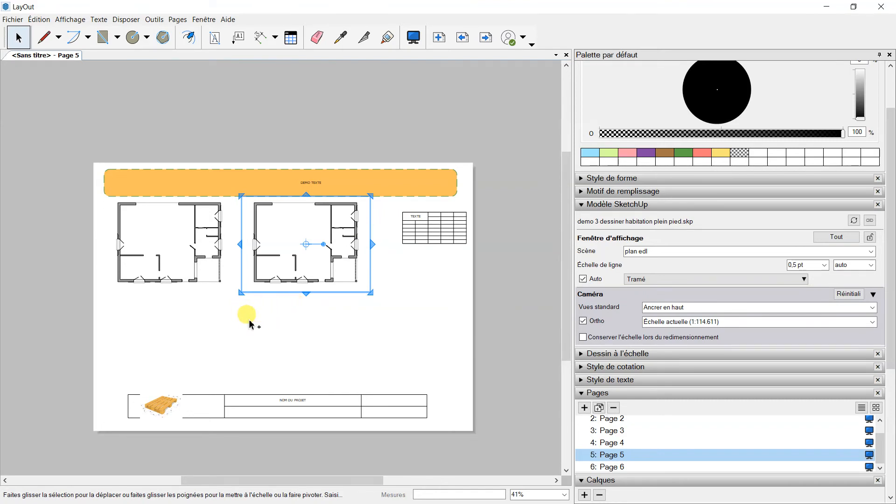
click(215, 236)
drag(204, 231, 212, 327)
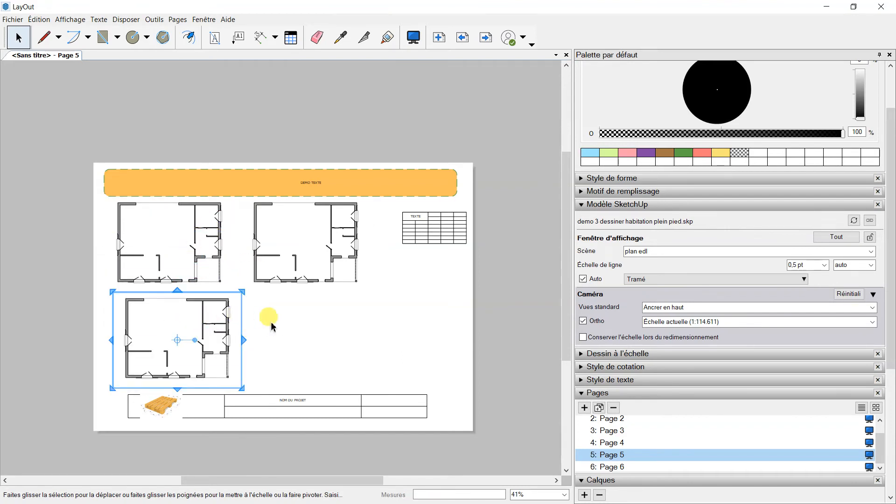
click(276, 326)
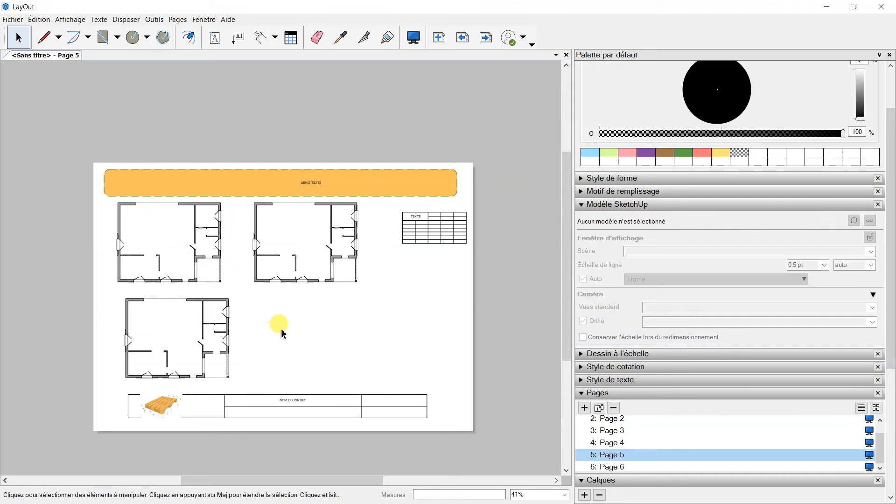
Step: Switch the lower viewport copy on Page 5 to the coupe scene and reset all its viewport overrides
click(195, 301)
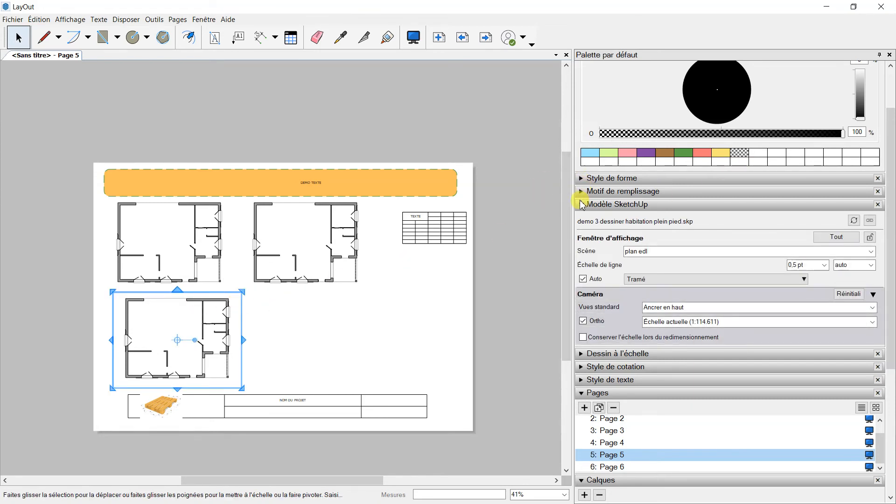
click(871, 251)
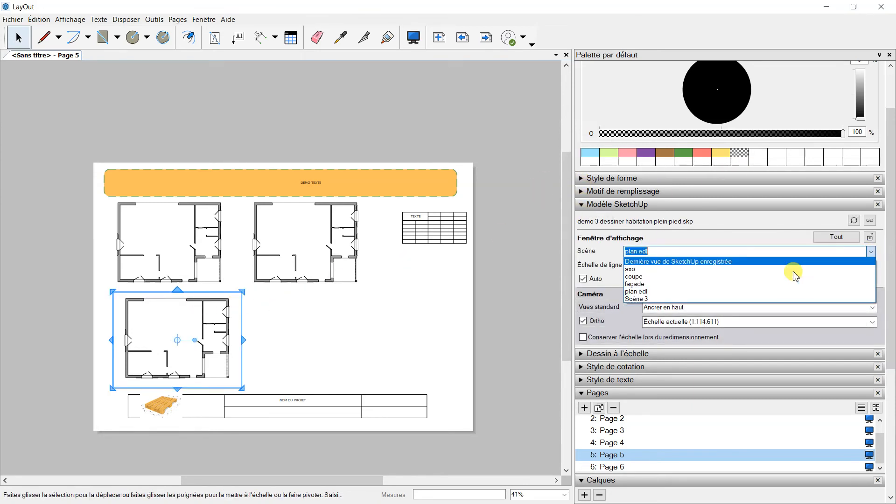
click(642, 277)
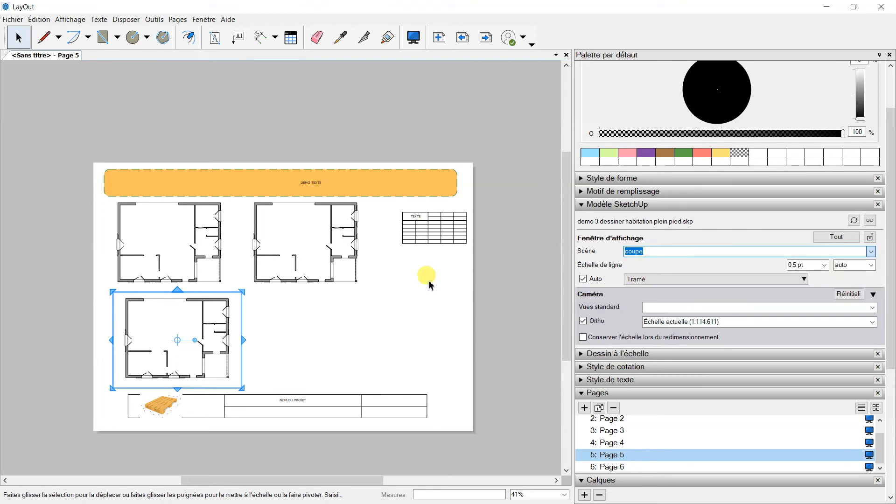
click(837, 238)
Step: Switch the upper-right viewport copy to the axo scene with all overrides reset, and shift the model so it fits inside the frame
click(324, 272)
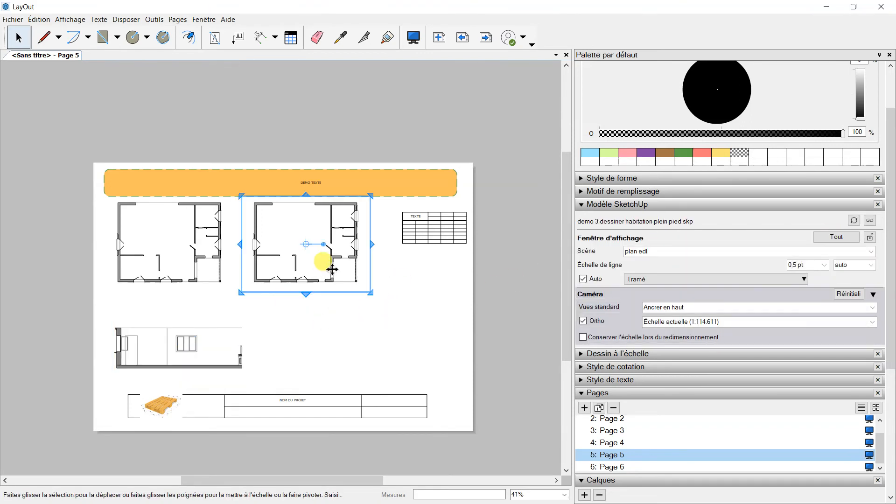
click(869, 252)
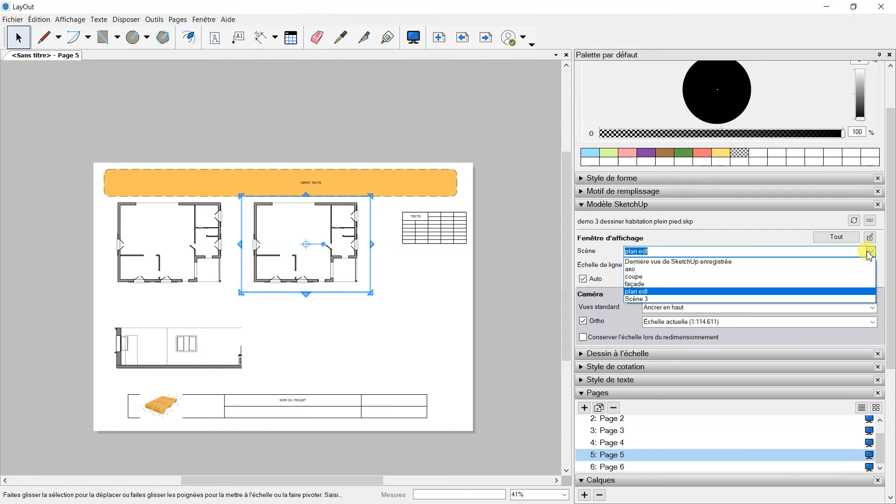
click(648, 269)
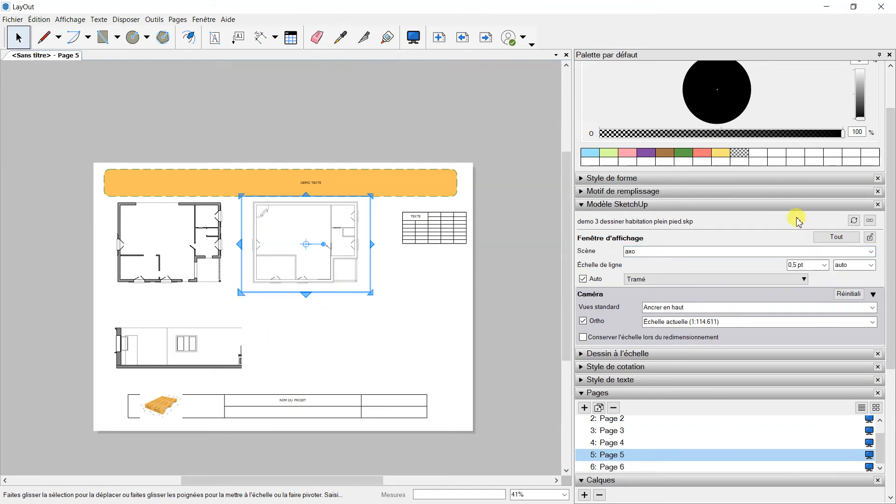
click(839, 237)
click(321, 347)
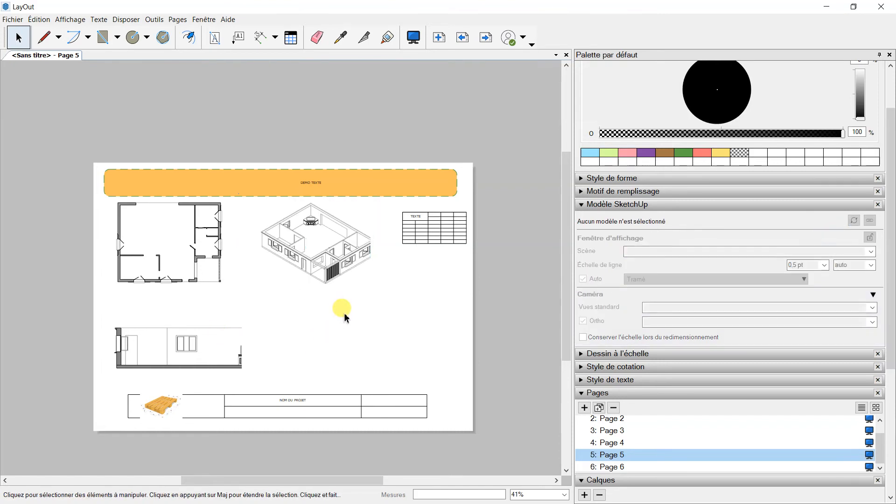
click(347, 260)
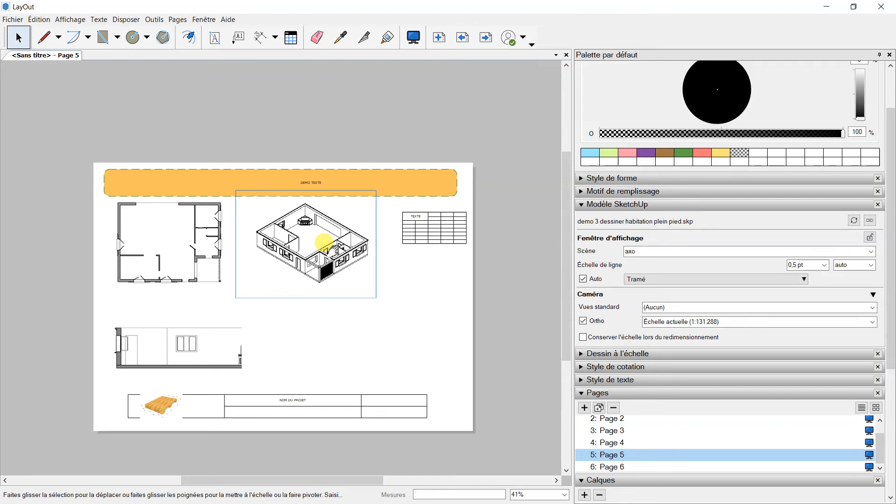
click(328, 327)
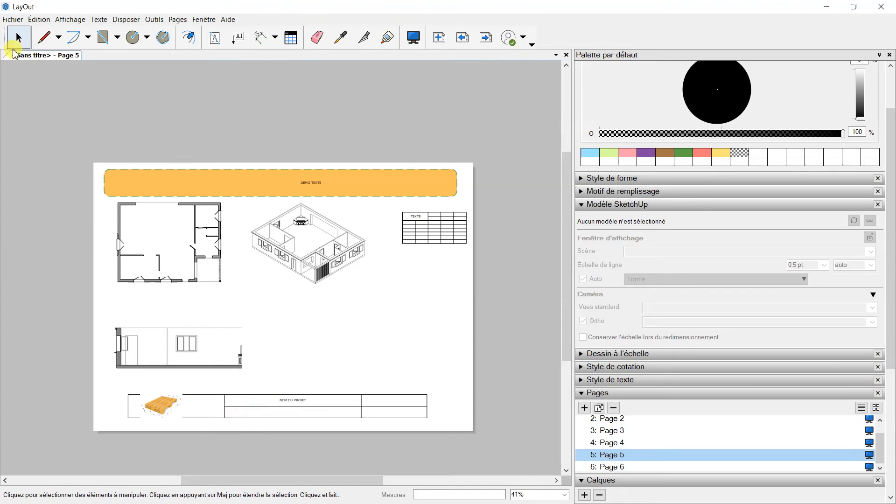
Step: Insert the palette-americaine image in the lower-right area of Page 5 and bring the axonometric viewport in front of it
click(13, 19)
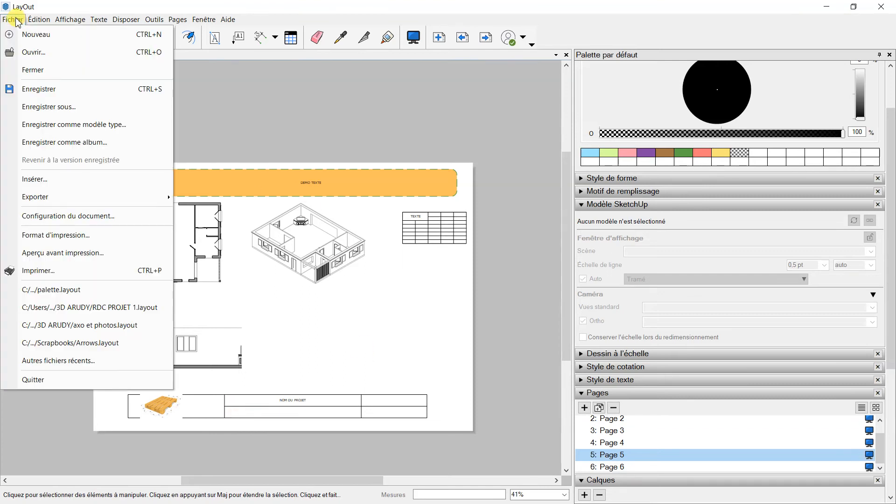
click(49, 182)
drag(395, 123, 400, 177)
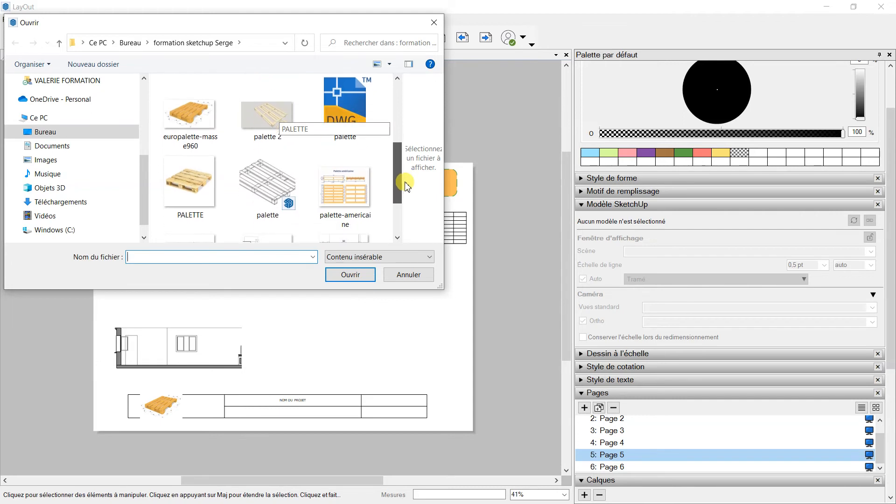
click(359, 192)
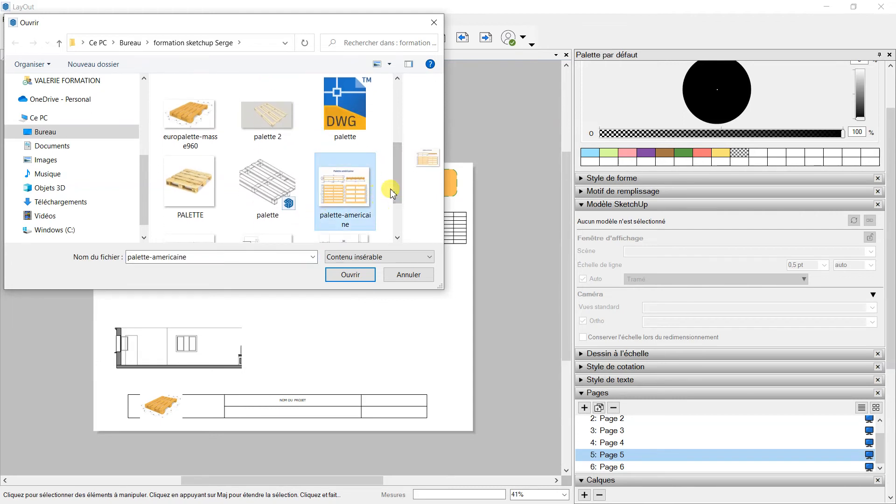
drag(393, 186, 415, 116)
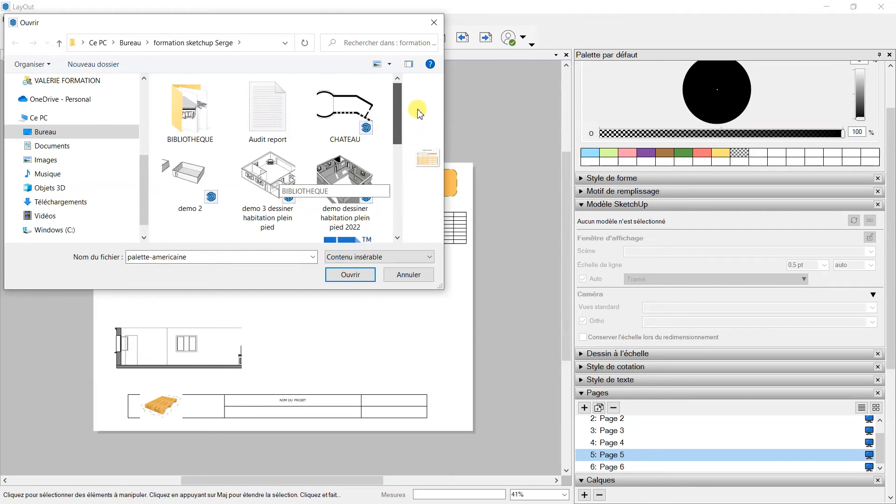
scroll(413, 154, down, 4)
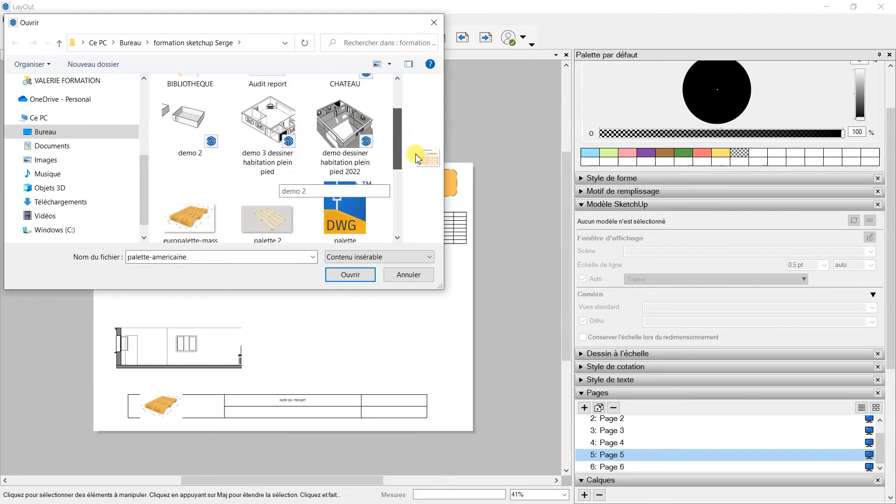
click(351, 275)
drag(295, 272, 375, 323)
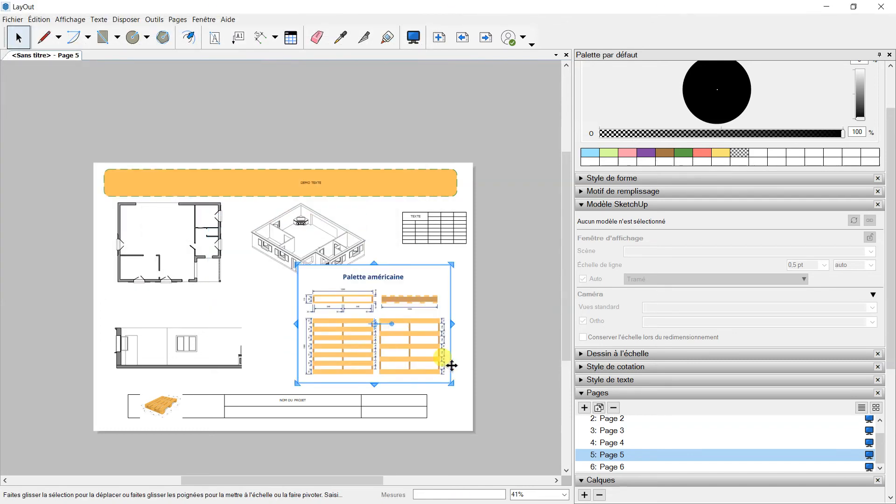
click(472, 335)
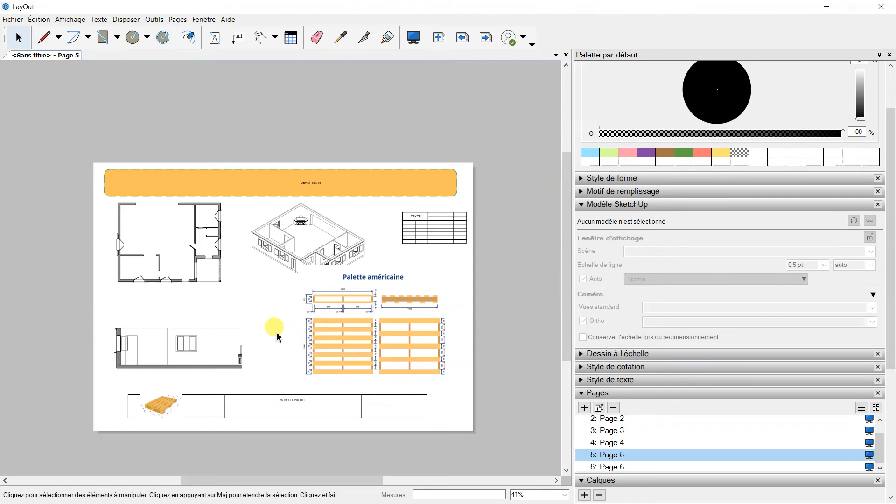
click(298, 234)
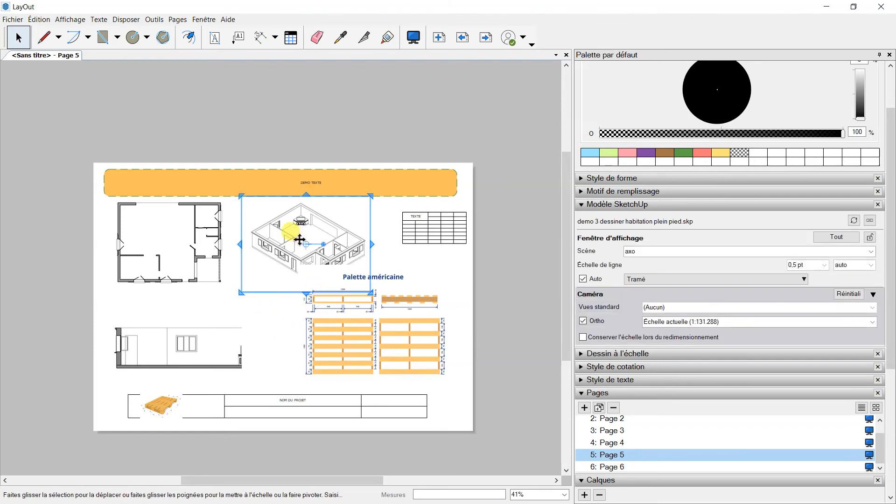
click(278, 338)
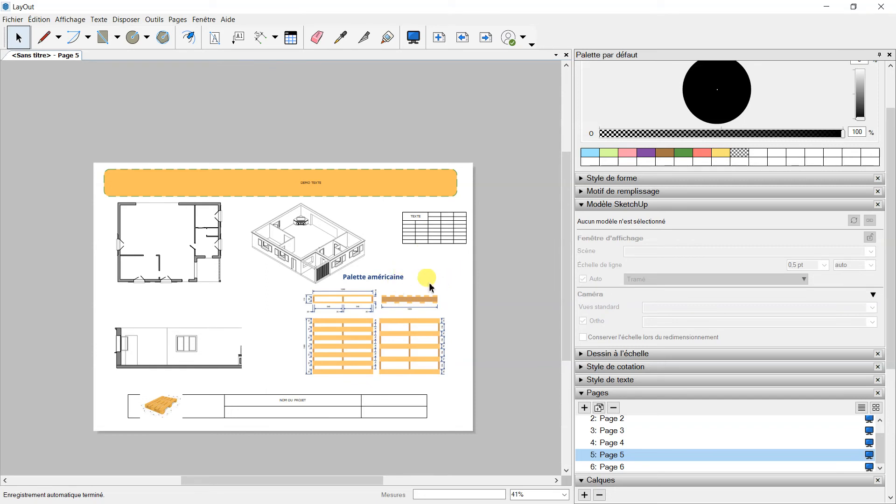
Step: Delete Pages 2 through 6 and remove the floor plan viewport from Page 1
click(619, 467)
scroll(624, 446, up, 1)
double_click(616, 422)
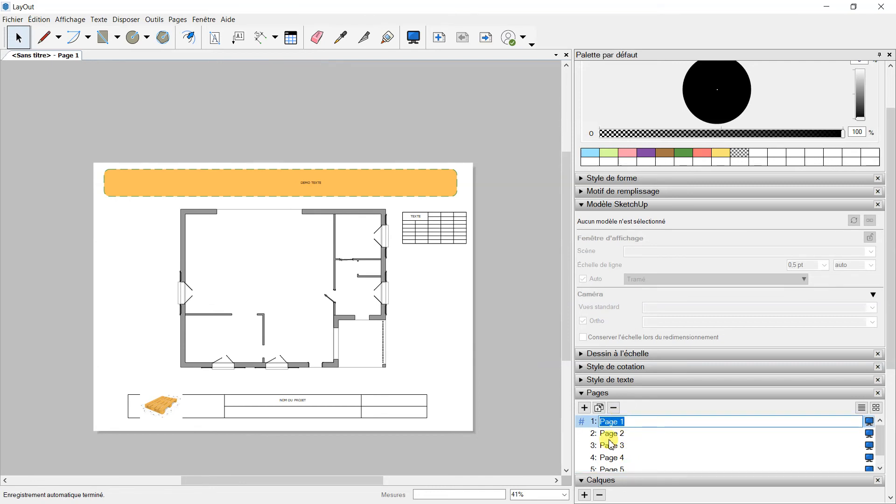
click(580, 434)
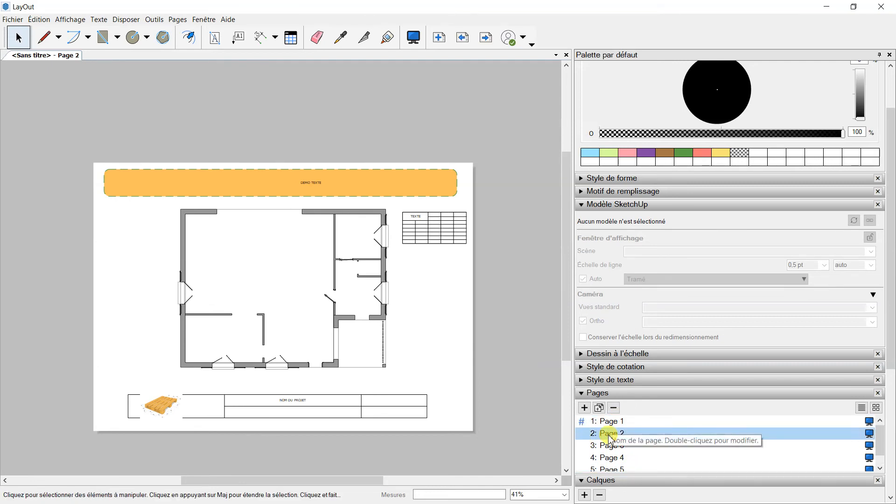
scroll(615, 460, down, 1)
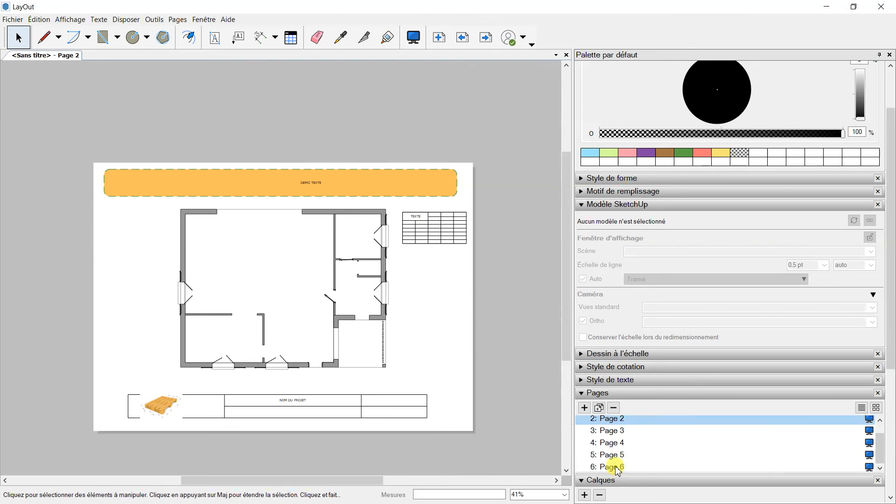
shift+click(617, 467)
click(614, 408)
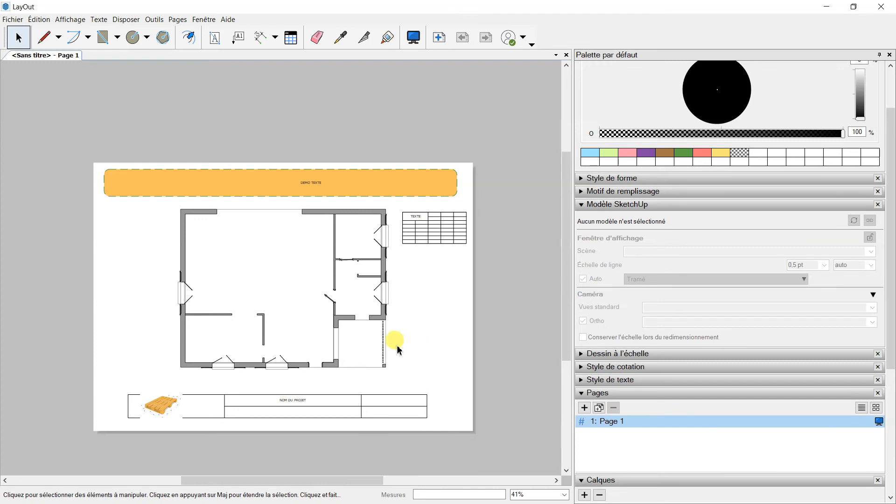
click(368, 268)
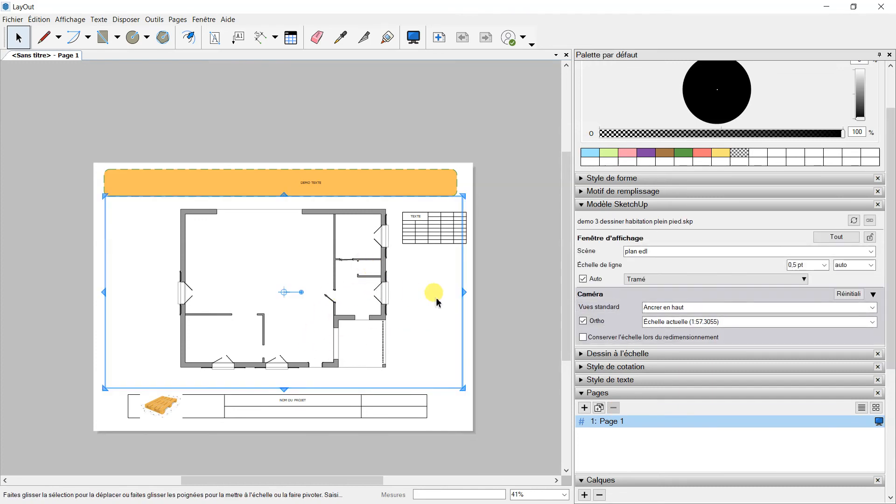
key(Delete)
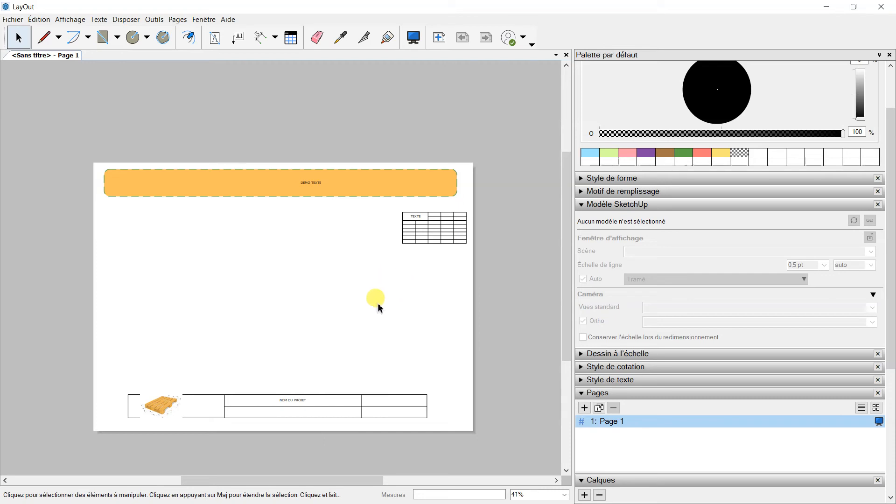
Step: Save the document as a template named MODELE GABARIT in the Modèles types par défaut folder
click(12, 19)
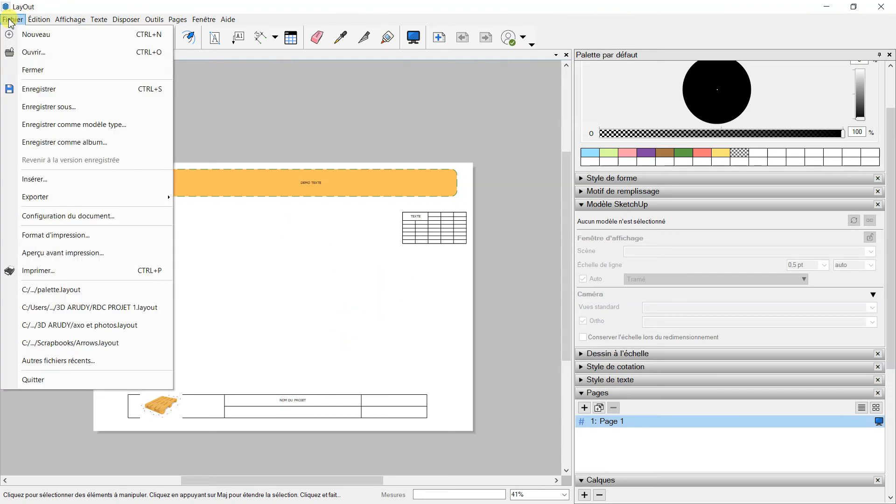
click(78, 130)
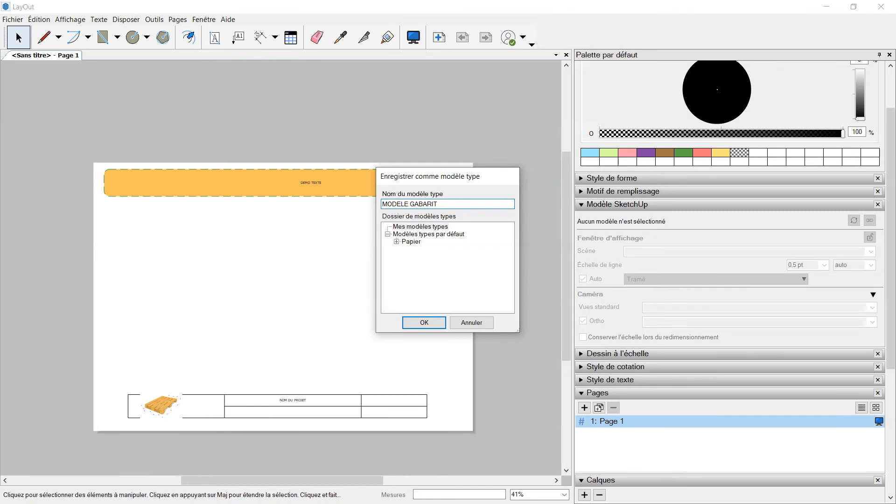
click(424, 226)
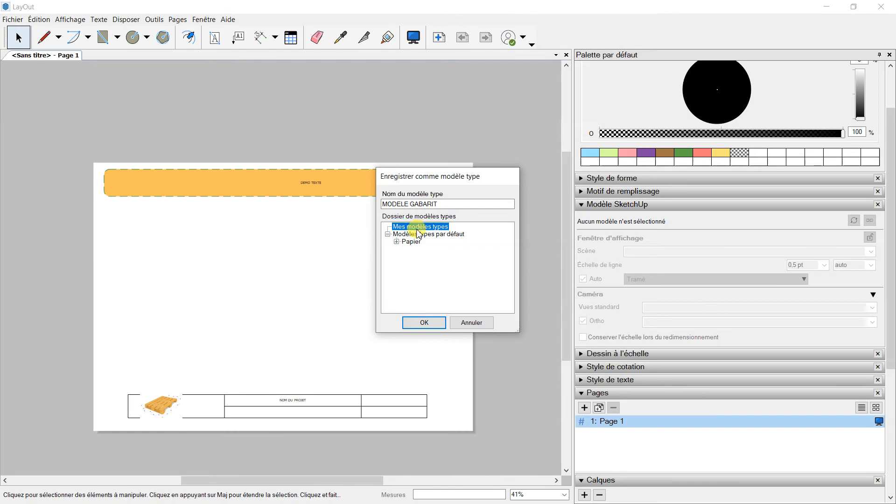
click(443, 234)
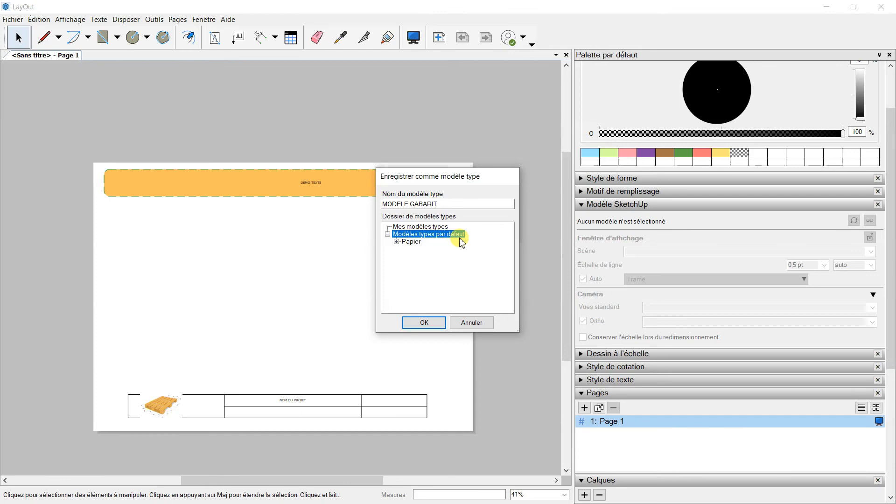
click(432, 226)
click(432, 237)
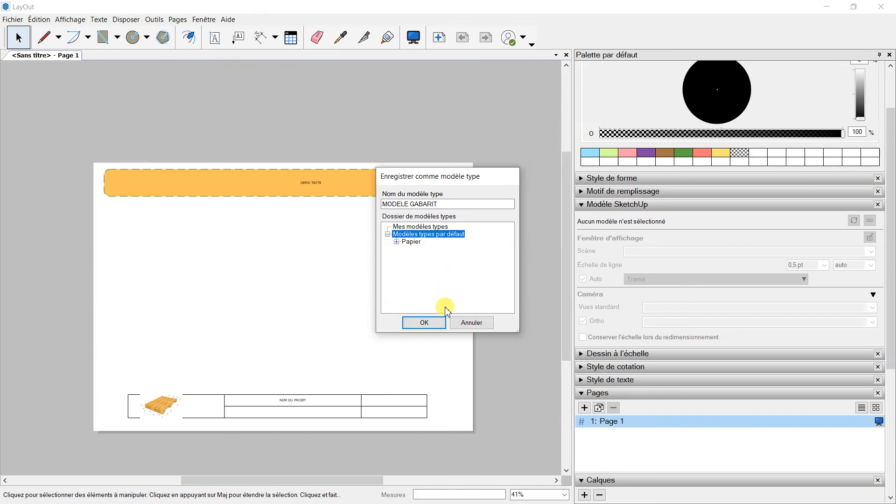
click(425, 322)
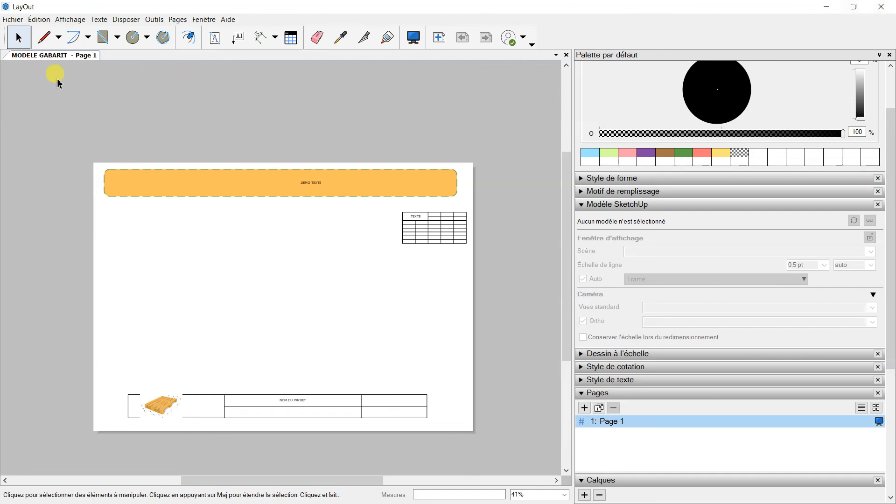
Step: Close and restart LayOut, then create a new document from the MODELE GABARIT template
click(881, 7)
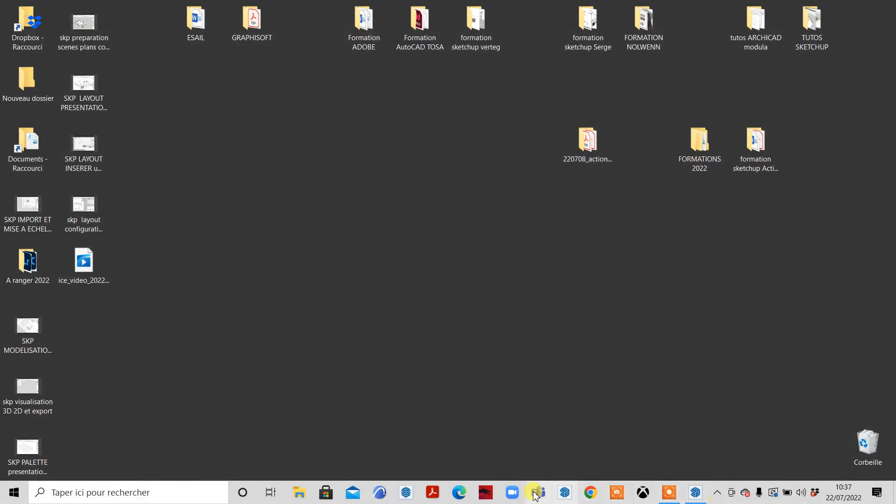
click(406, 492)
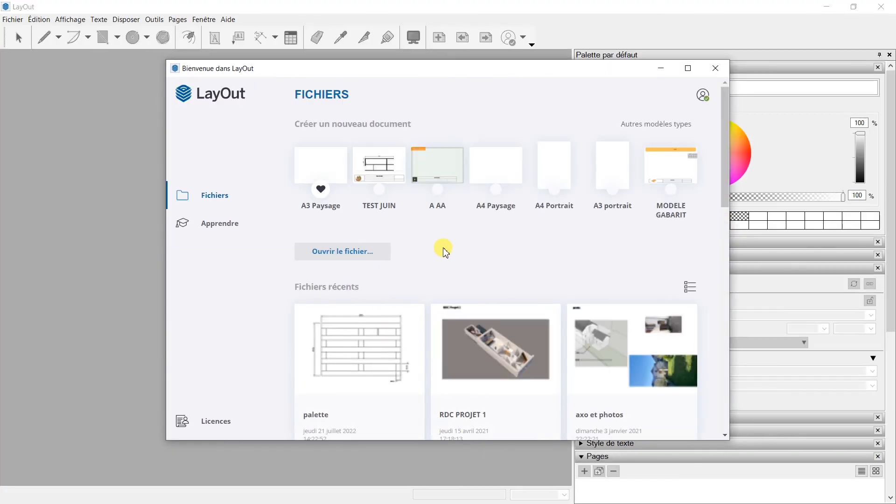
click(676, 176)
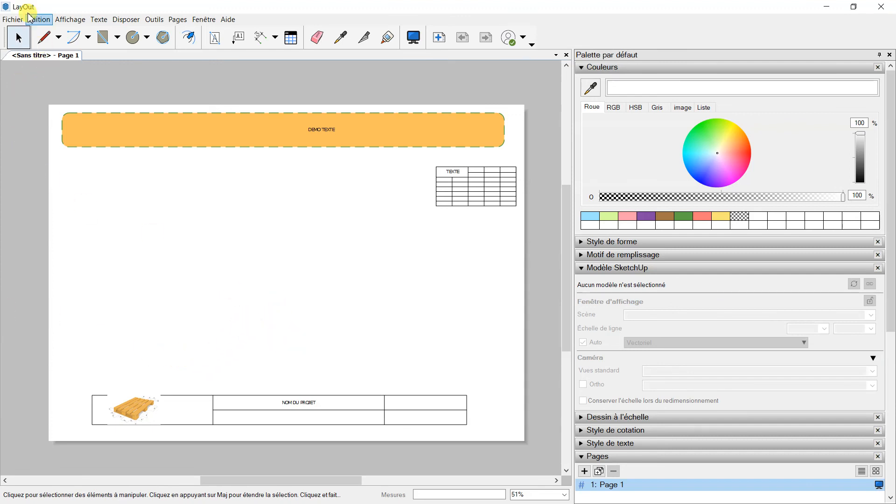
Step: Insert the palette SketchUp model from the formation sketchup Serge folder into Page 1
click(11, 20)
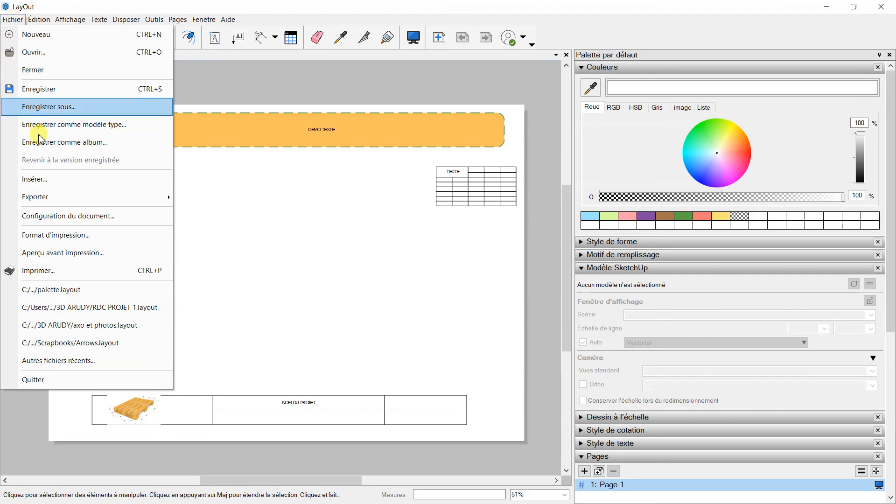
click(46, 178)
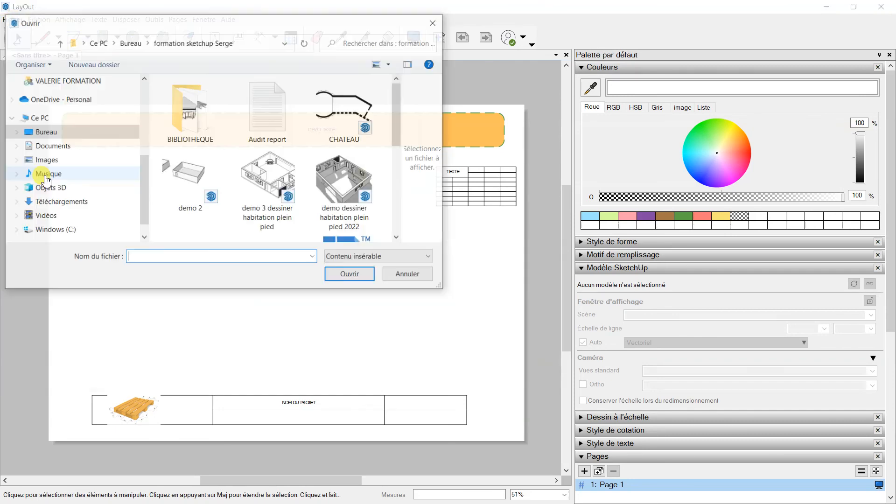
click(270, 175)
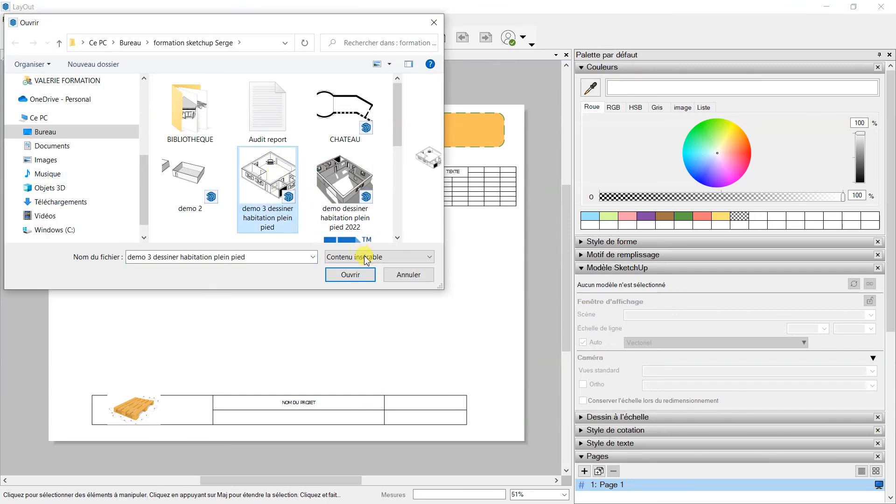
scroll(394, 214, down, 3)
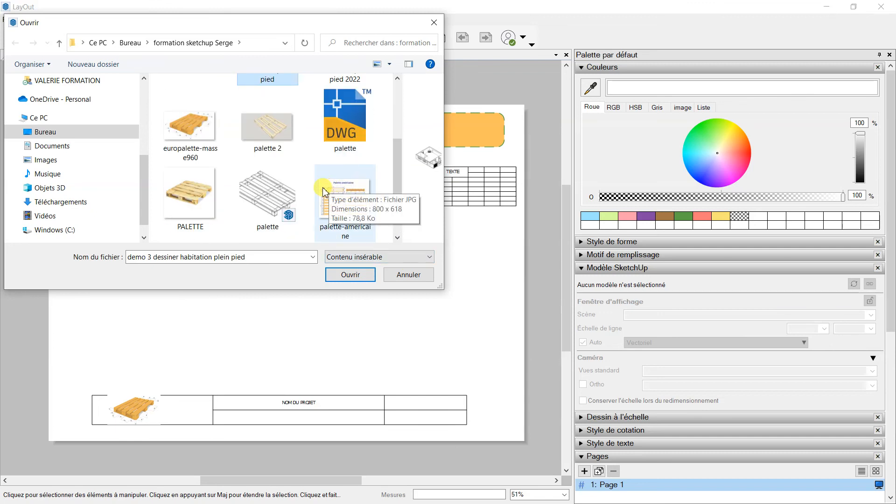
click(248, 204)
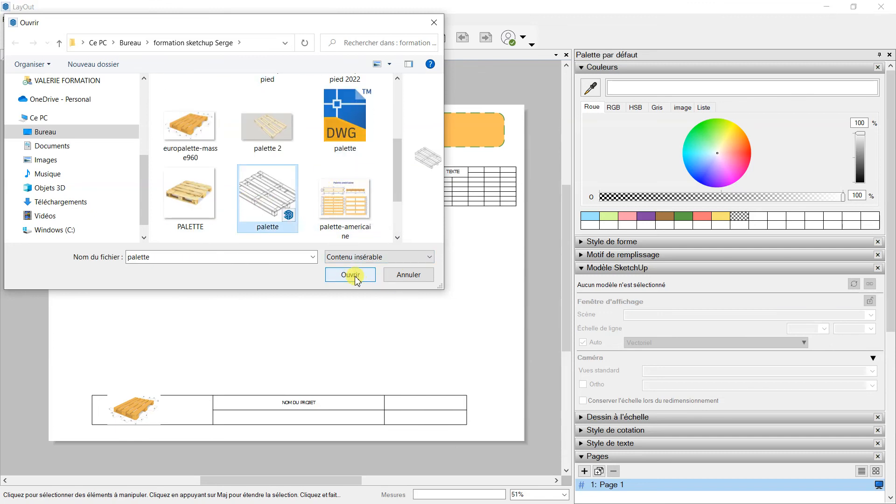
click(350, 275)
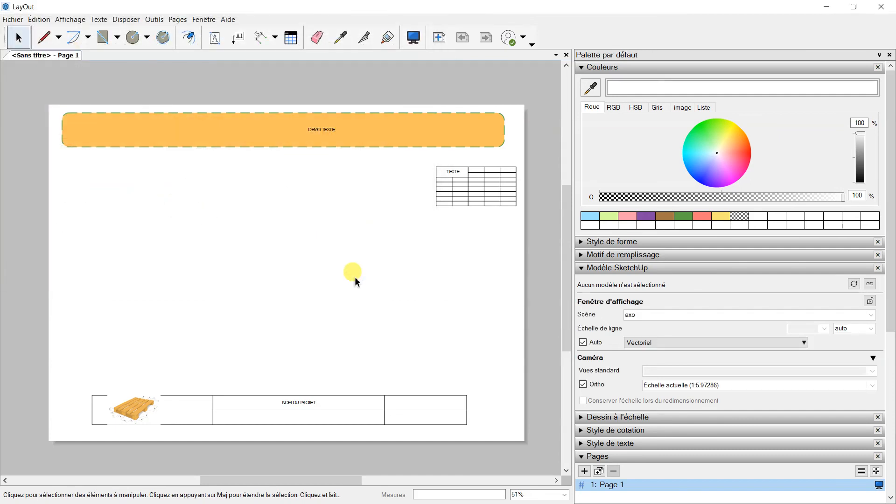
click(454, 289)
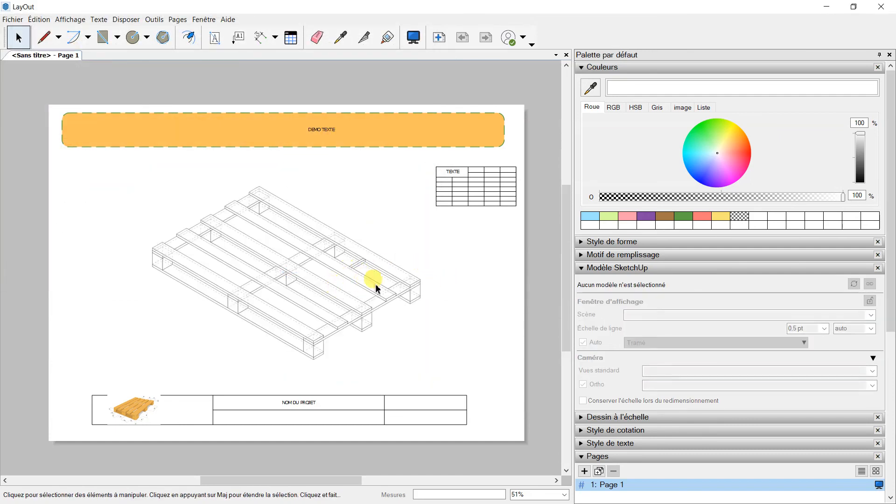
Step: Duplicate the page with the pallet viewport three times, making Pages 2, 3 and 4
click(320, 267)
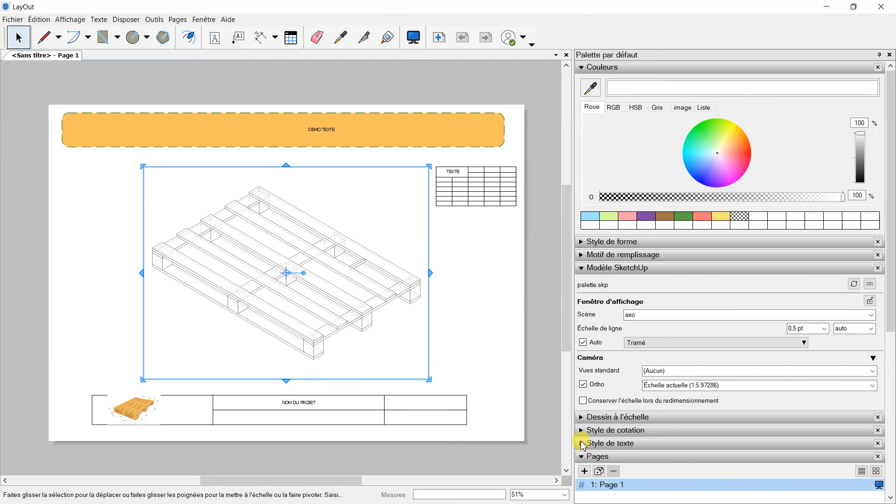
click(582, 444)
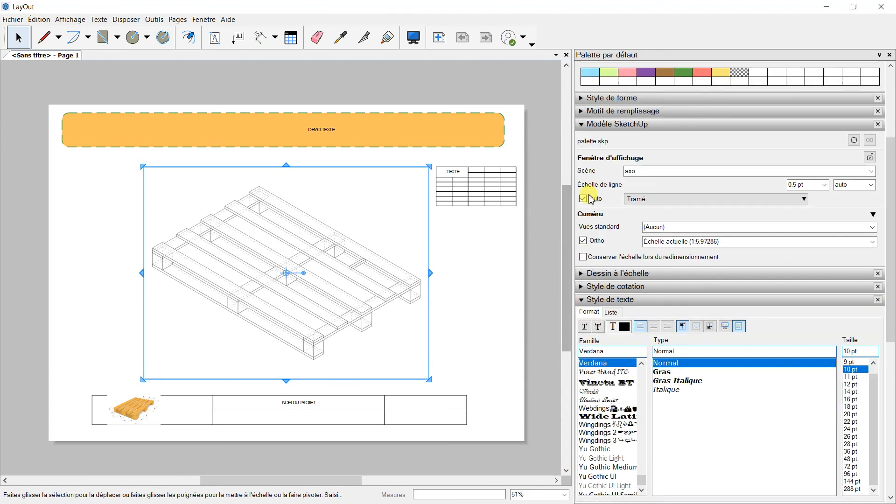
click(581, 125)
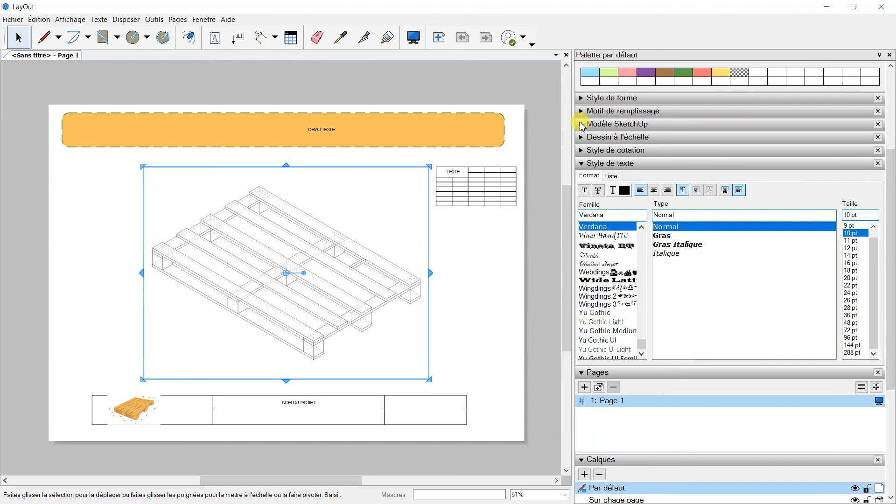
click(582, 163)
click(599, 199)
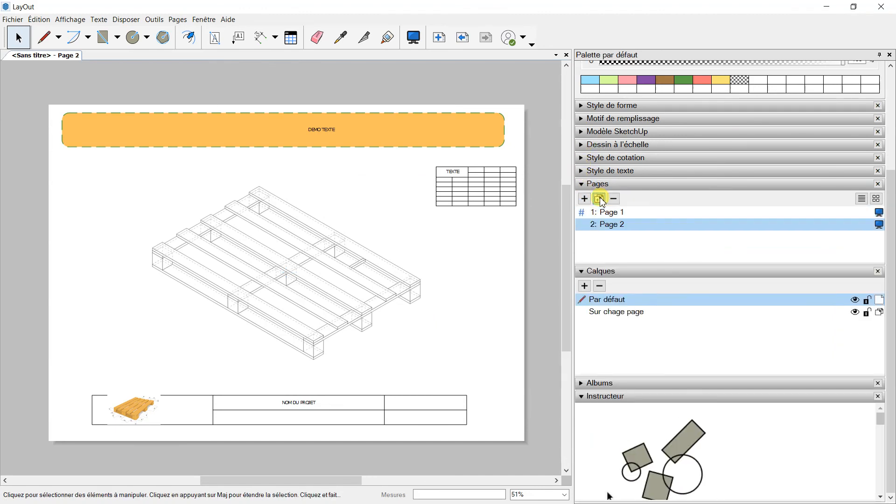
click(599, 199)
click(599, 199)
Step: Switch the pallet viewport on Page 2 to the dessus scene
double_click(606, 224)
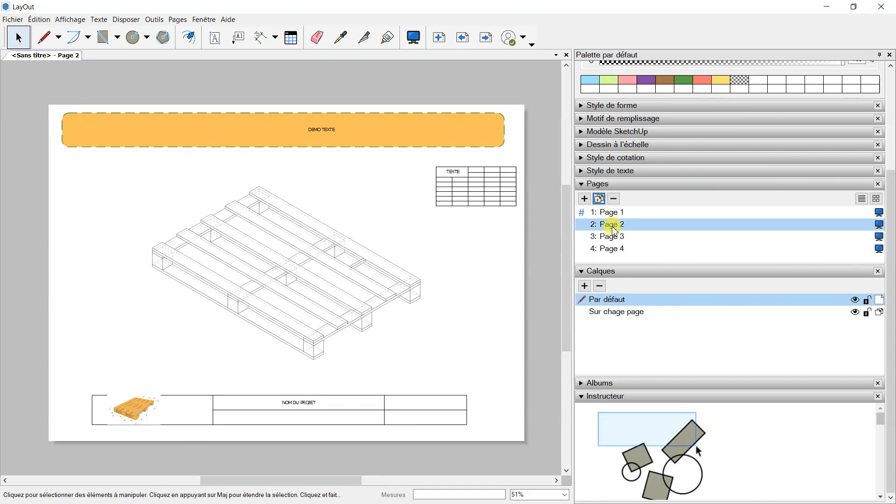
key(Return)
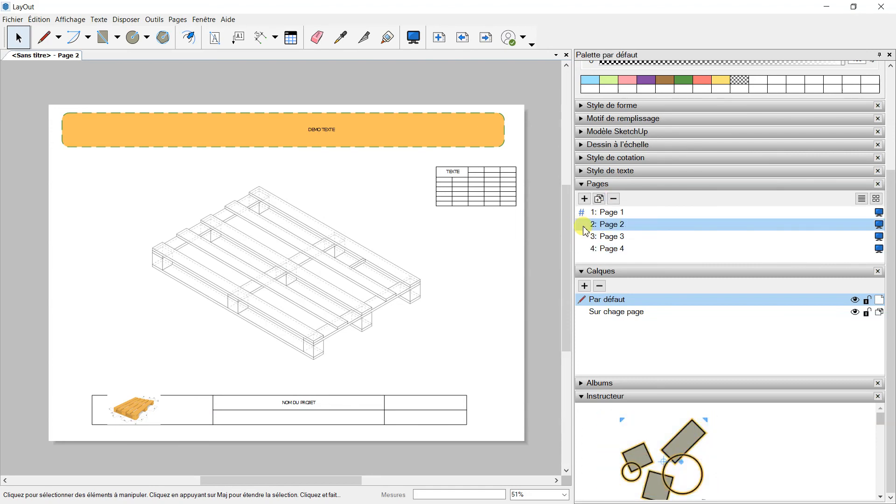
click(360, 280)
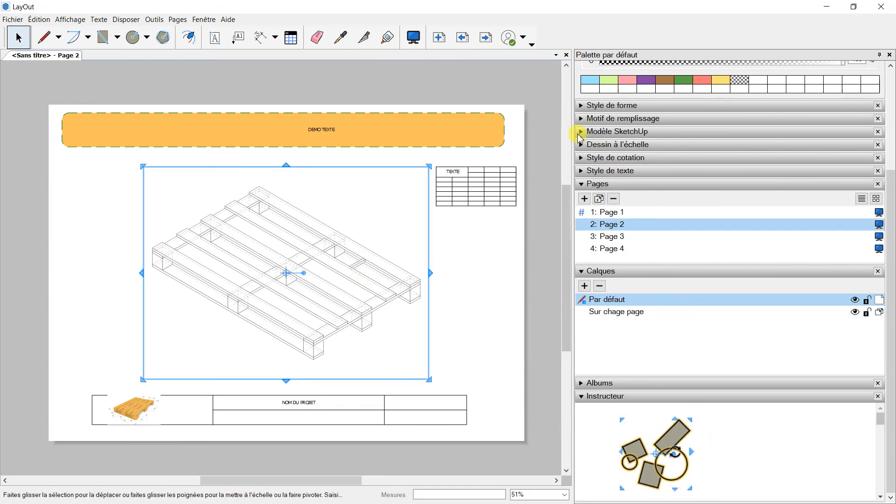
click(580, 133)
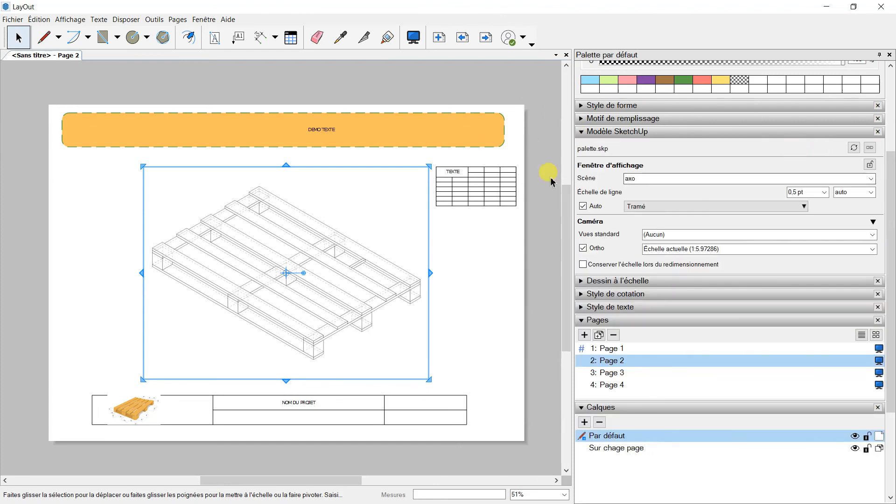
click(871, 180)
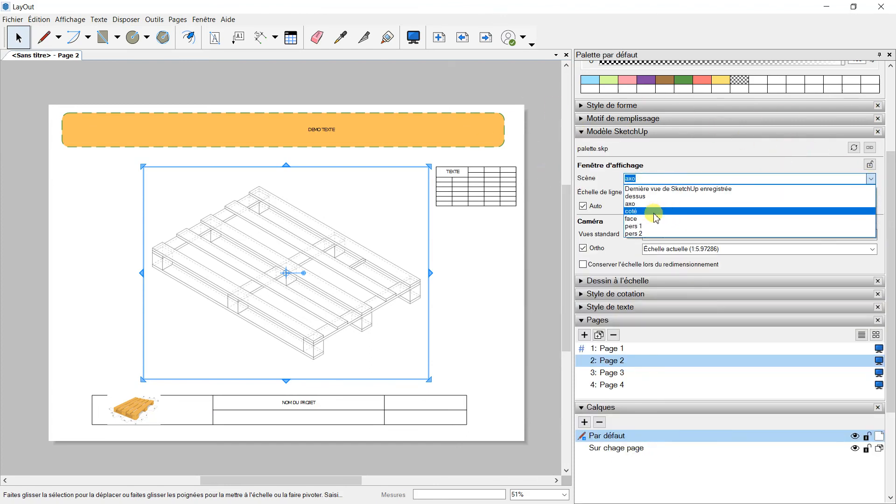
click(635, 196)
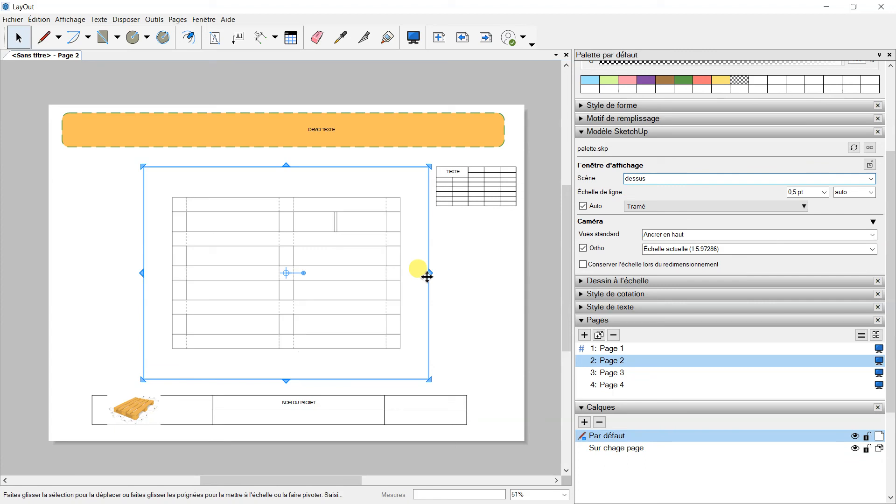
click(456, 288)
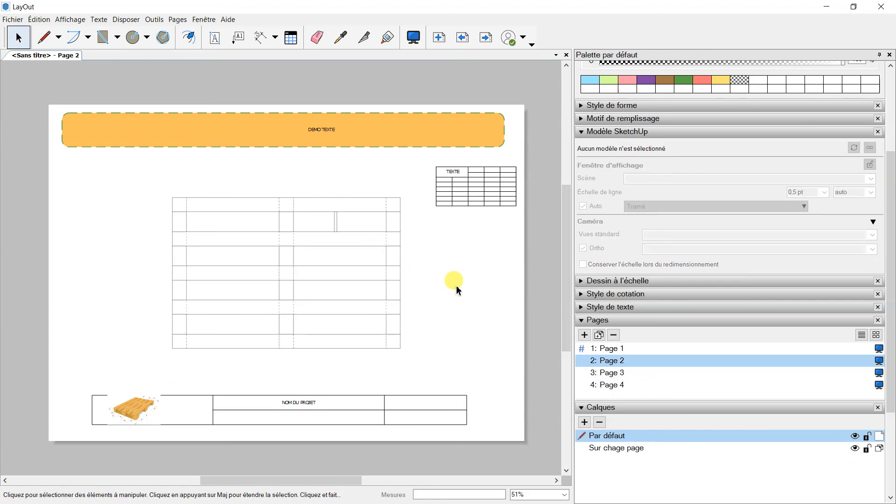